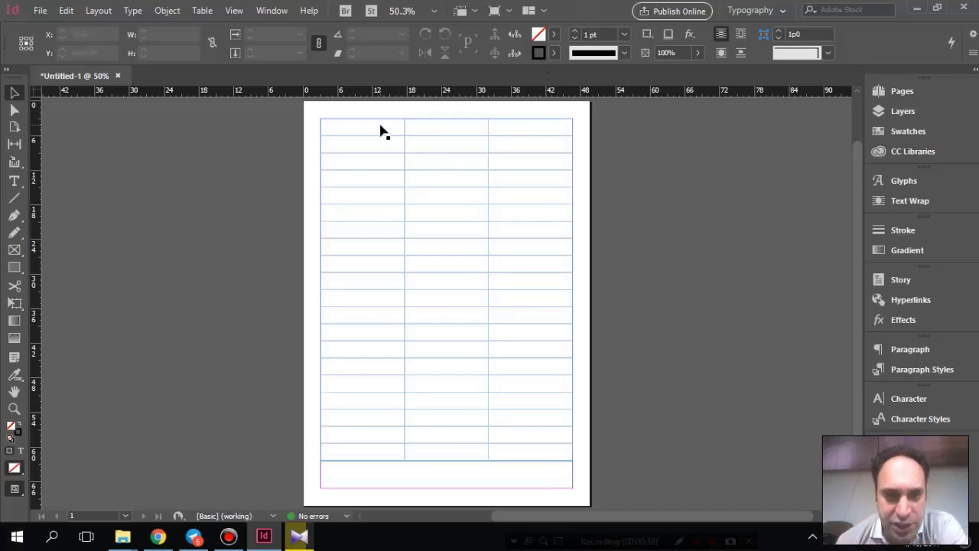
Select all cells of the three-column table and center their content vertically
{"action": "left_click", "coordinate": [545, 131]}
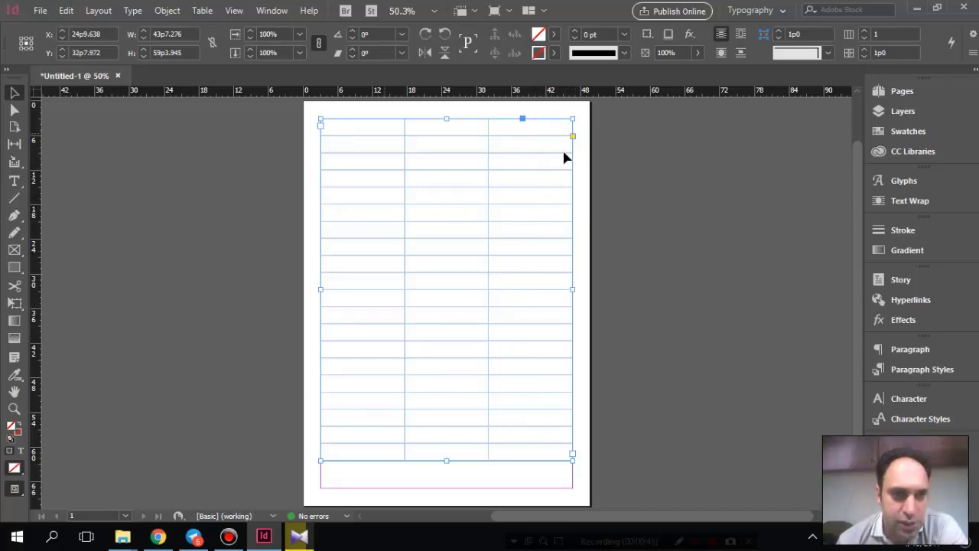
{"action": "left_click", "coordinate": [14, 181]}
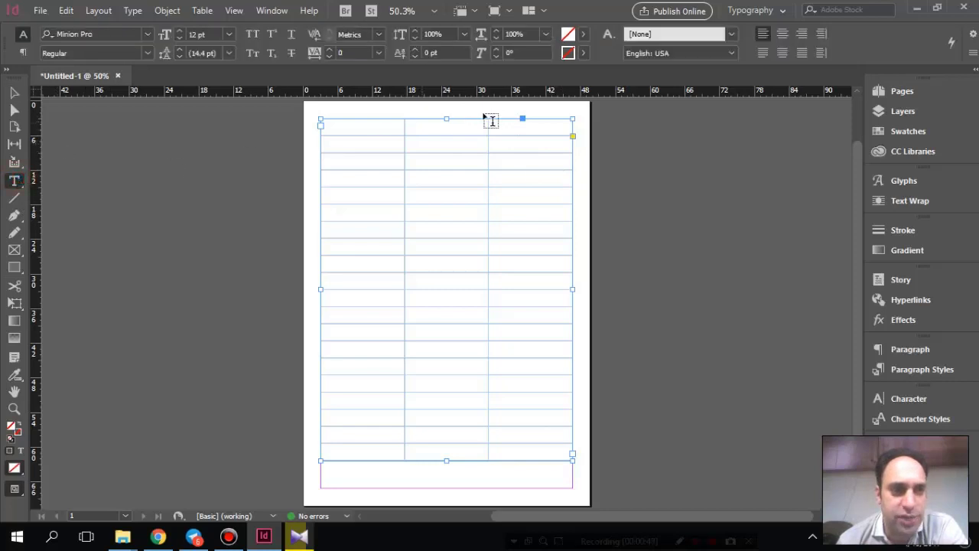
{"action": "left_click", "coordinate": [485, 125]}
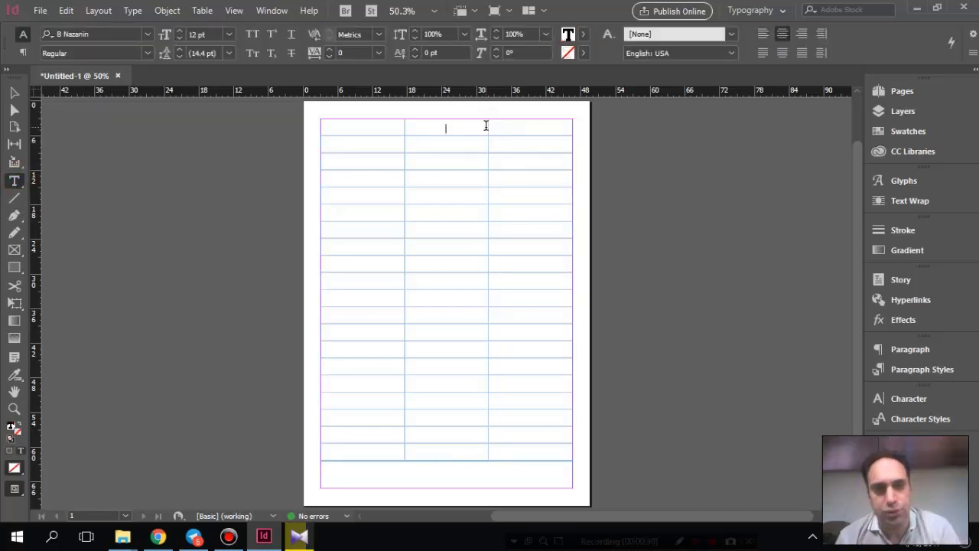
{"action": "left_click_drag", "start_coordinate": [534, 127], "coordinate": [352, 468]}
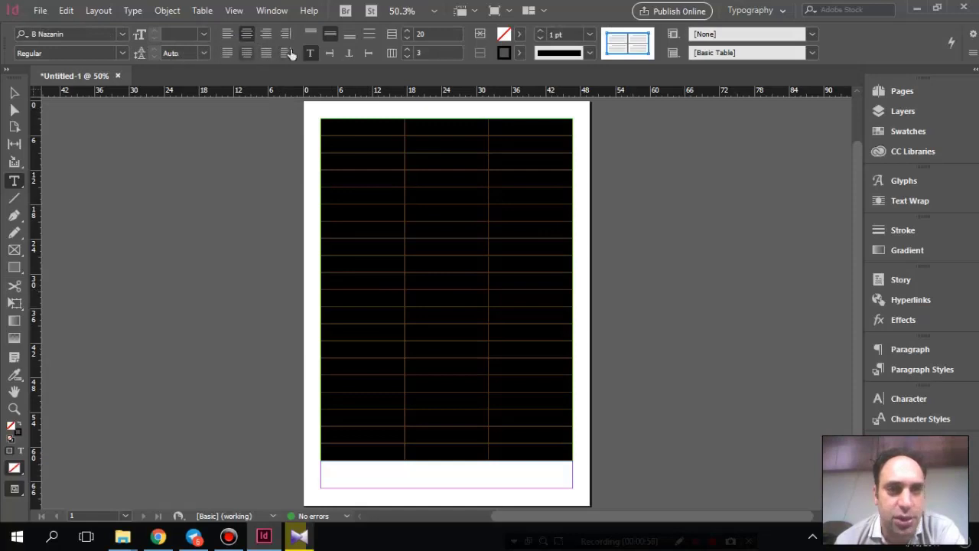
{"action": "left_click", "coordinate": [330, 34]}
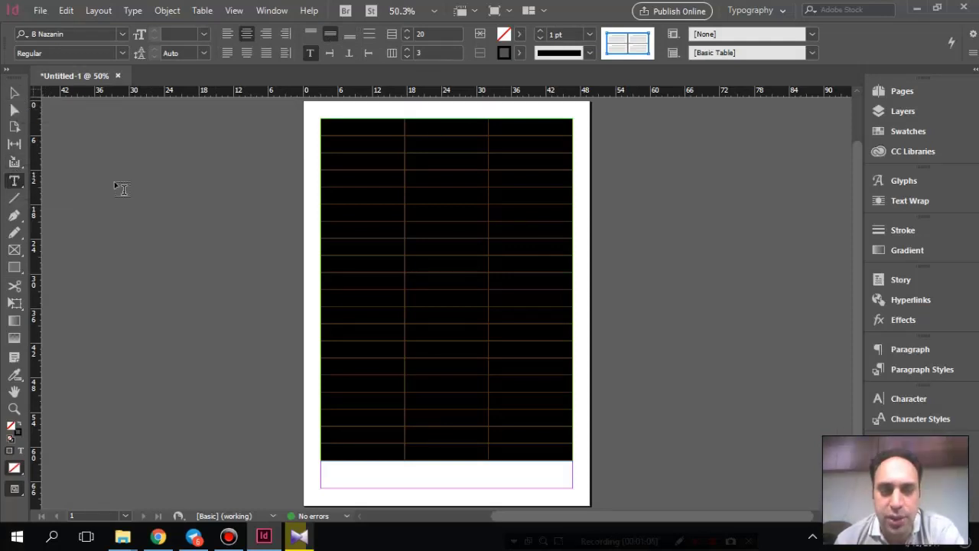
Open the Bullets and Numbering settings for the rightmost column's first cell and set the list type to Numbers
{"action": "left_click", "coordinate": [13, 181]}
{"action": "left_click", "coordinate": [537, 127]}
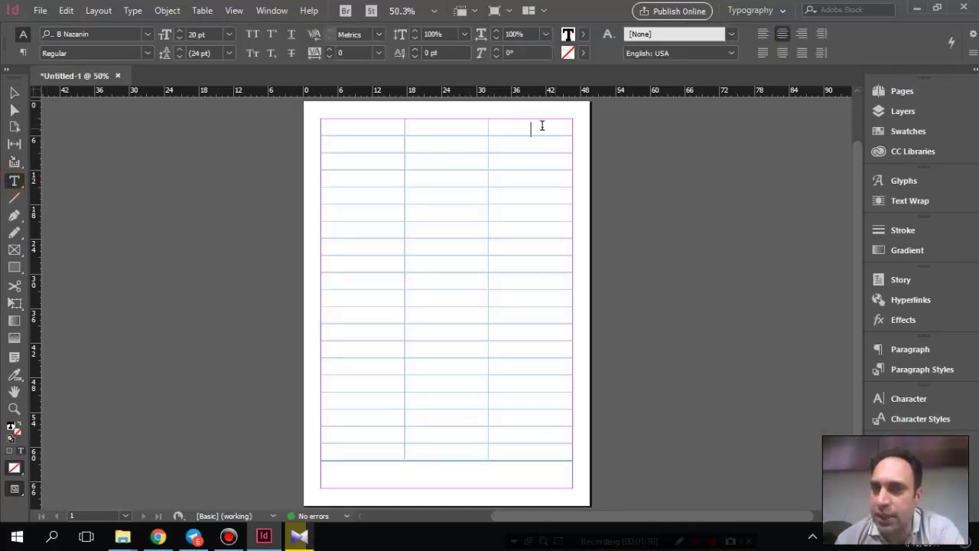
{"action": "left_click", "coordinate": [973, 34]}
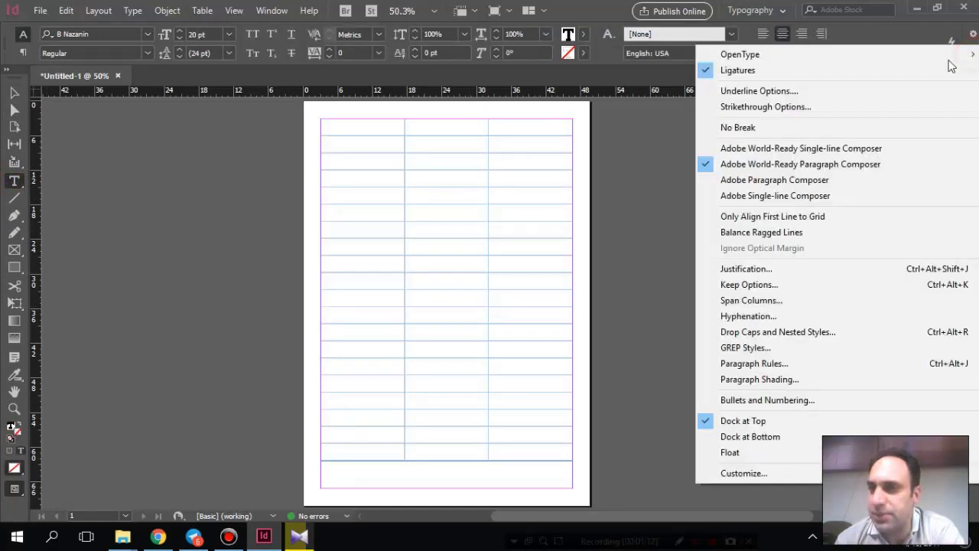
{"action": "left_click", "coordinate": [807, 398]}
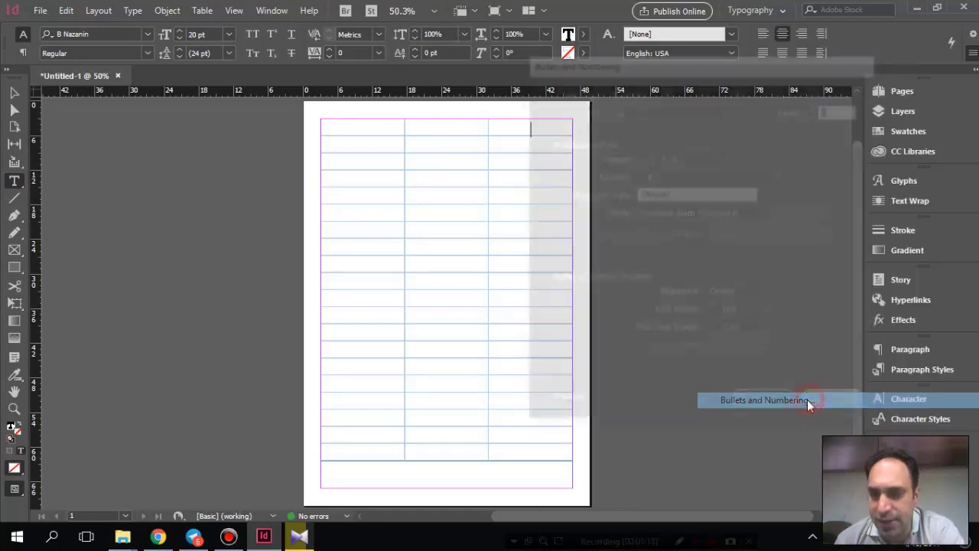
{"action": "left_click", "coordinate": [639, 88]}
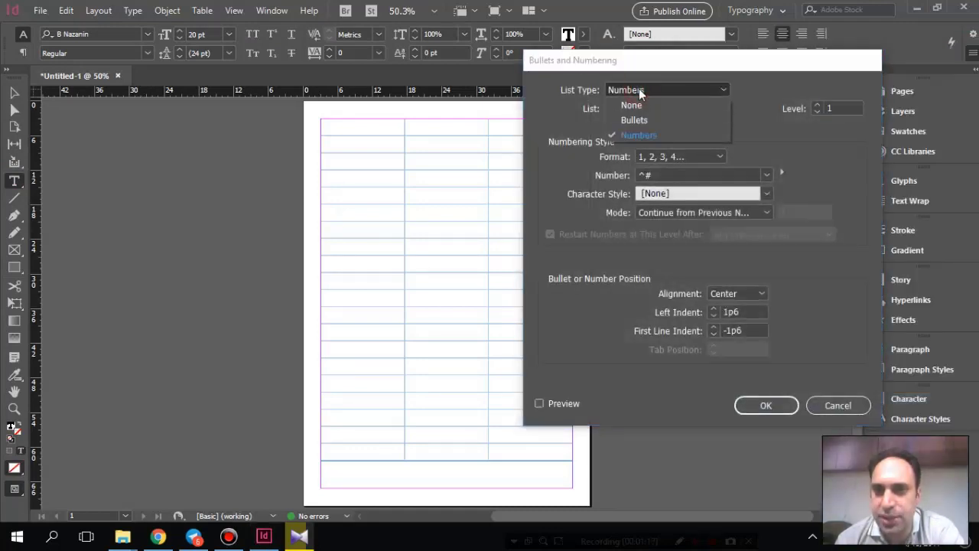
{"action": "left_click", "coordinate": [656, 134]}
Create a new list named "اعداد جدول" for the numbering
{"action": "left_click", "coordinate": [657, 107]}
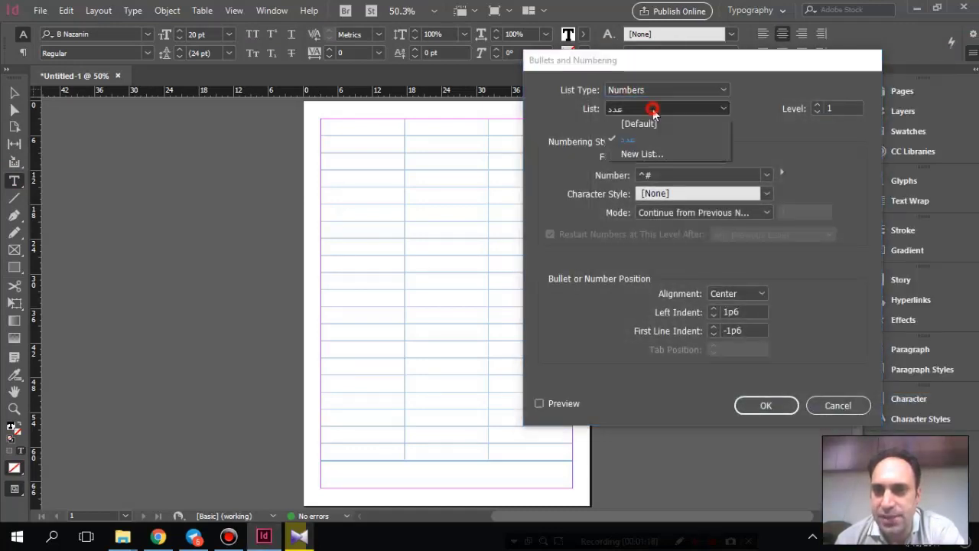
{"action": "left_click", "coordinate": [652, 154]}
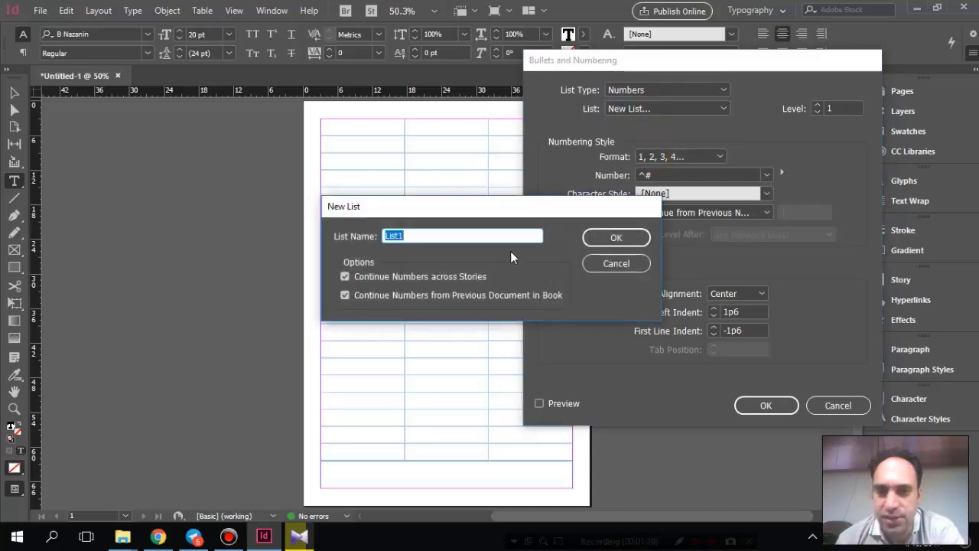
{"action": "type", "text": "L"}
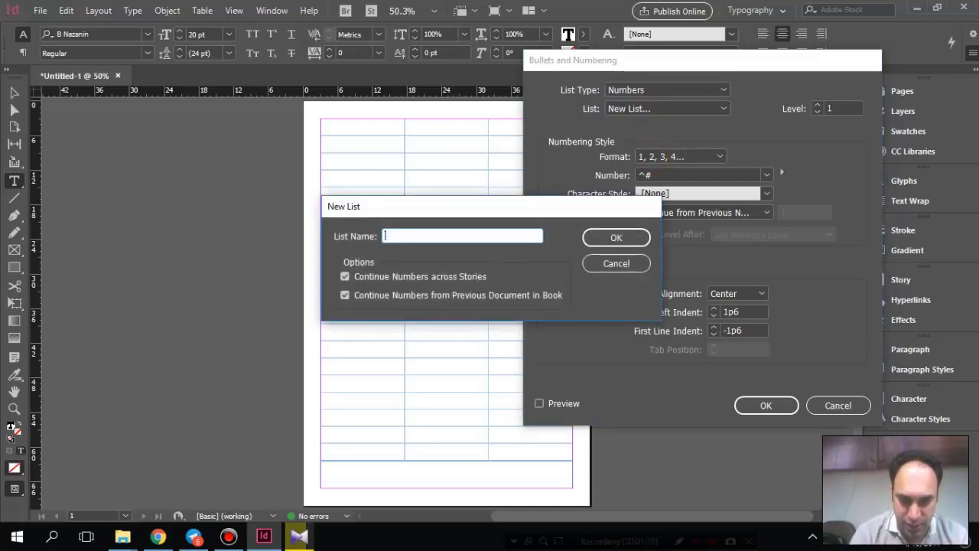
{"action": "type", "text": "عداد"}
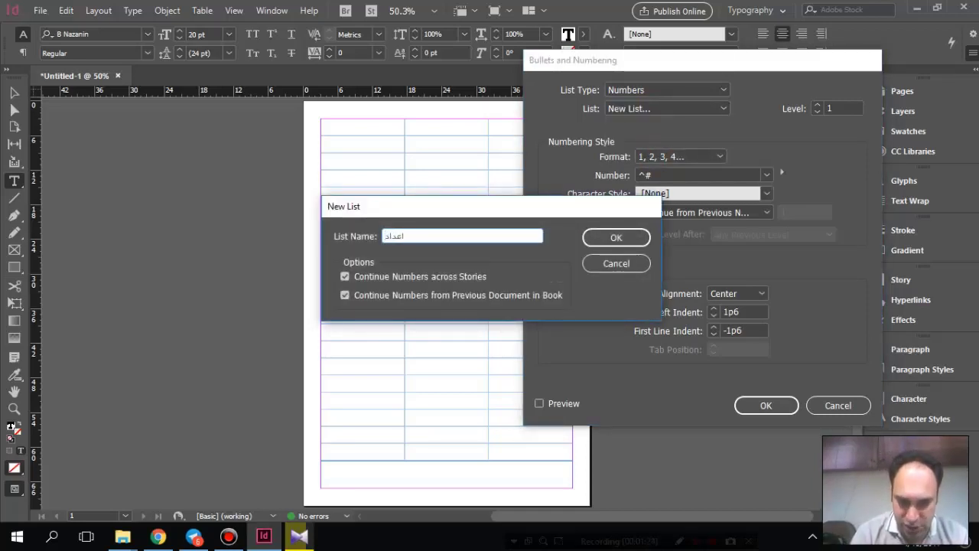
{"action": "type", "text": " جدول"}
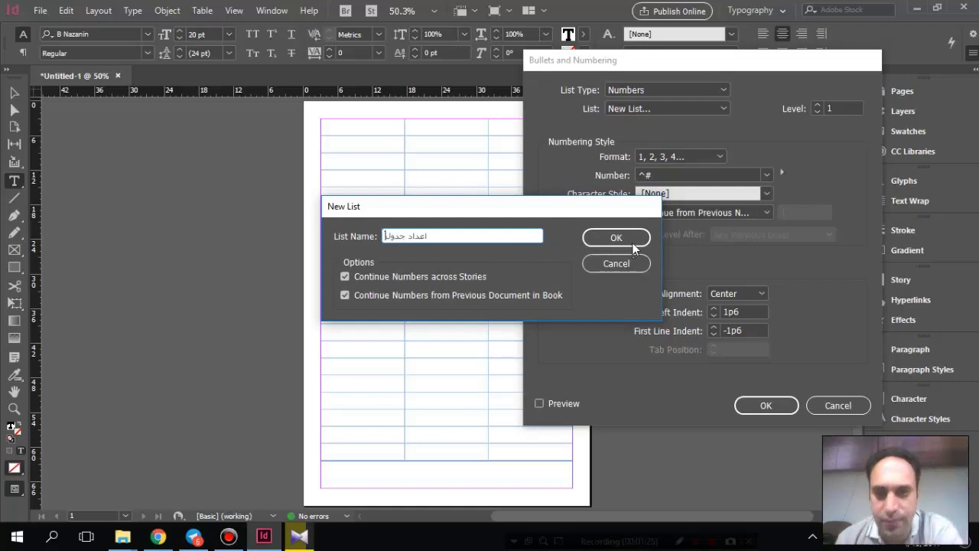
{"action": "left_click", "coordinate": [633, 242]}
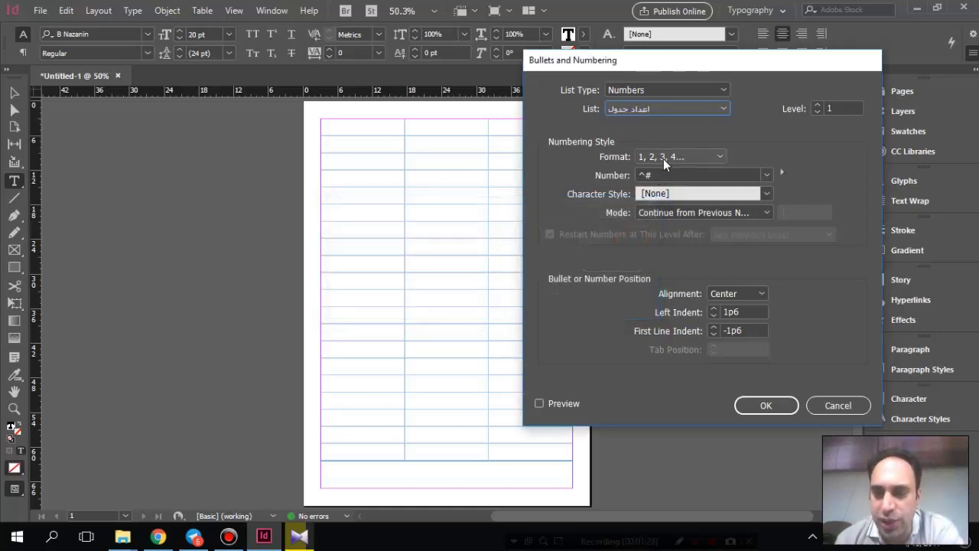
Apply the numbering with number code ^#, no character style, continuation from the previous number and Center alignment, and enter ۱ in the first cell
{"action": "left_click", "coordinate": [767, 175]}
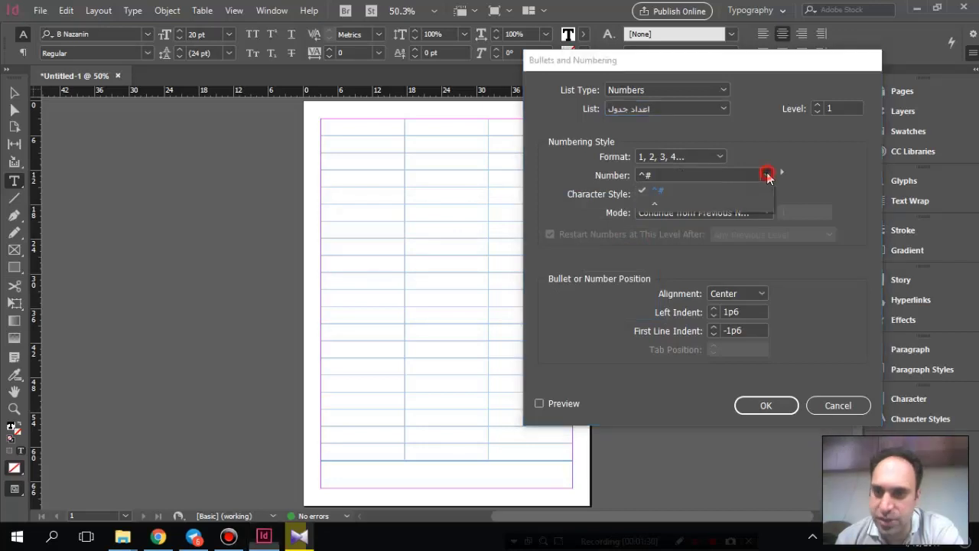
{"action": "left_click", "coordinate": [692, 199]}
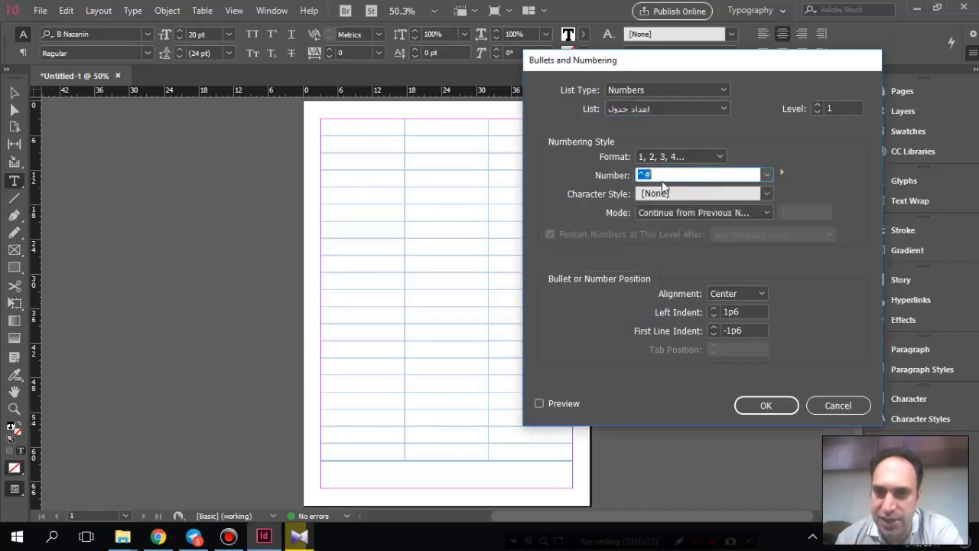
{"action": "left_click", "coordinate": [670, 175]}
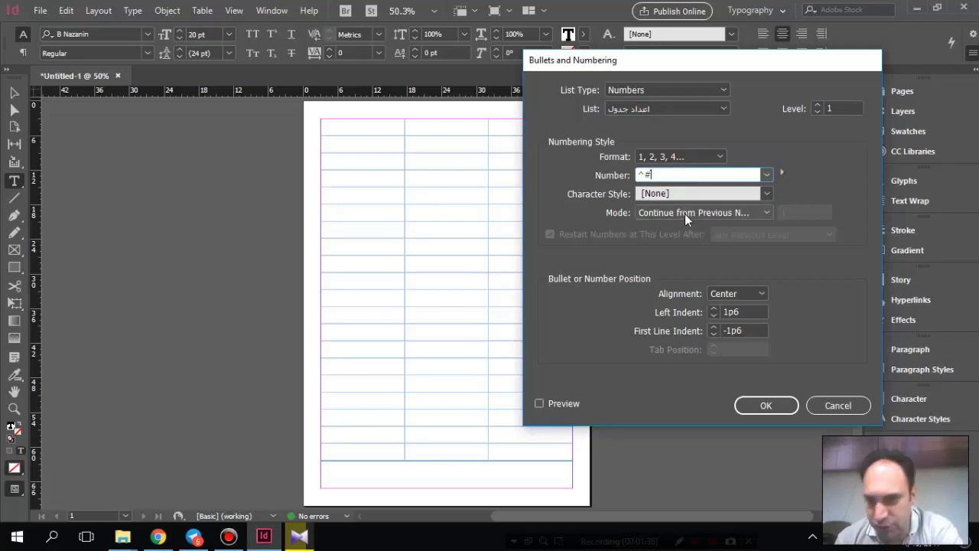
{"action": "left_click", "coordinate": [766, 192]}
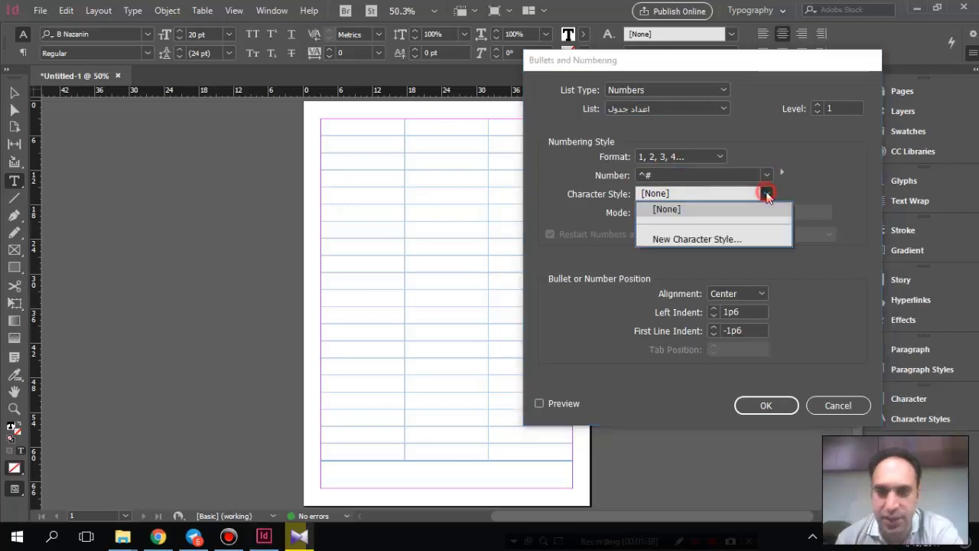
{"action": "left_click", "coordinate": [812, 191]}
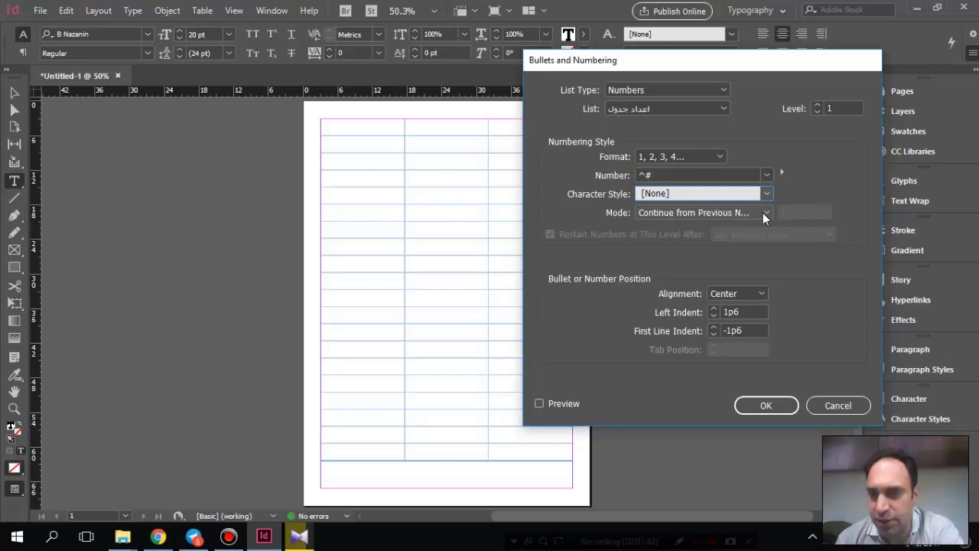
{"action": "left_click", "coordinate": [763, 213]}
{"action": "left_click", "coordinate": [812, 196]}
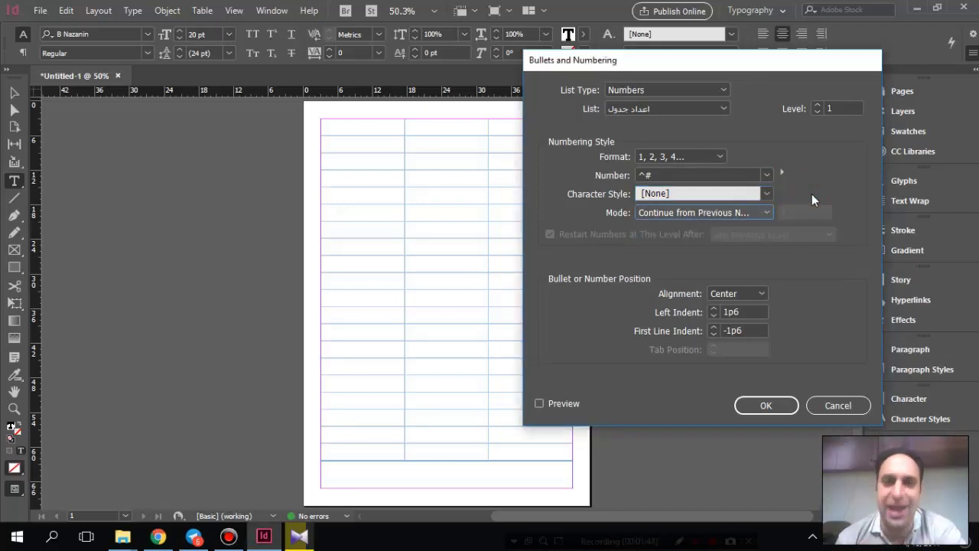
{"action": "left_click", "coordinate": [750, 294]}
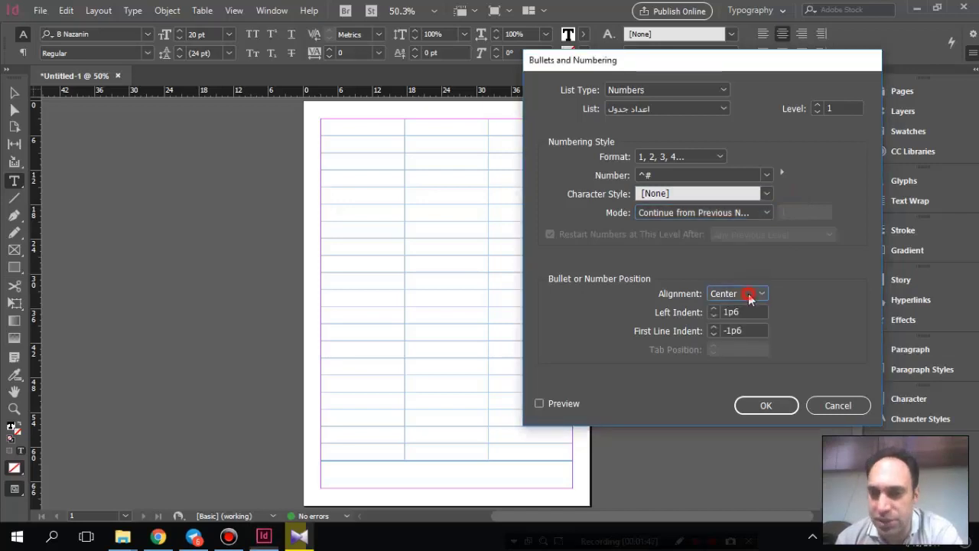
{"action": "left_click", "coordinate": [769, 408]}
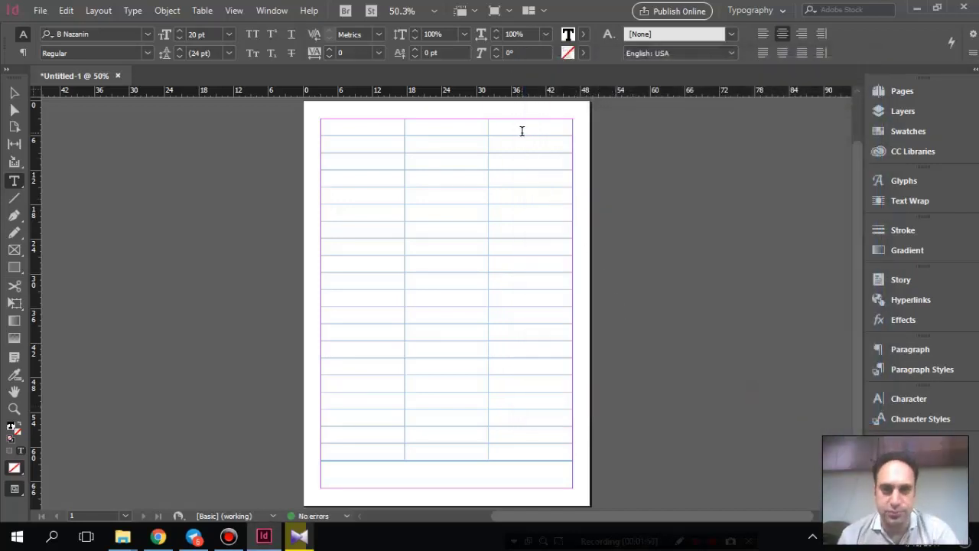
{"action": "type", "text": "۱"}
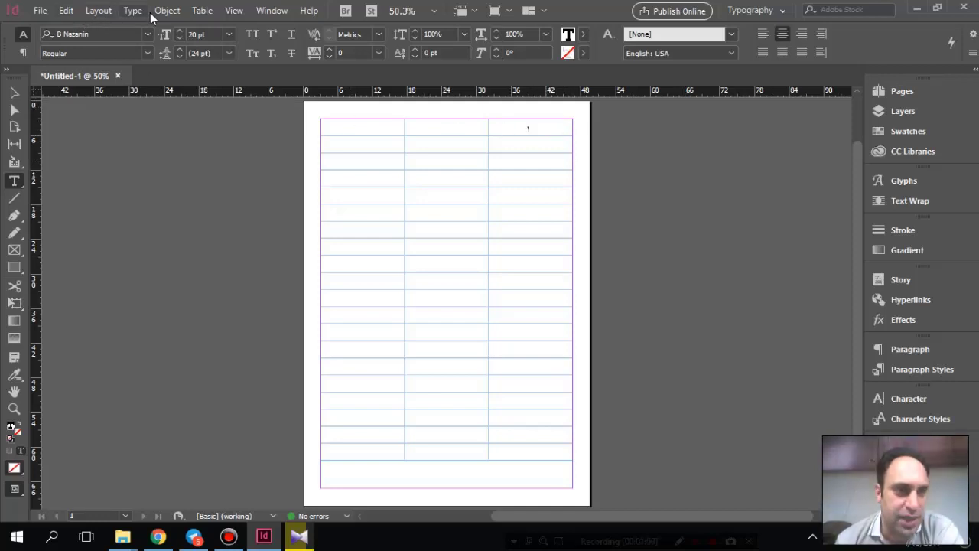
Select the numbered first cell and replicate it down the whole rightmost column to number its rows
{"action": "left_click", "coordinate": [202, 11]}
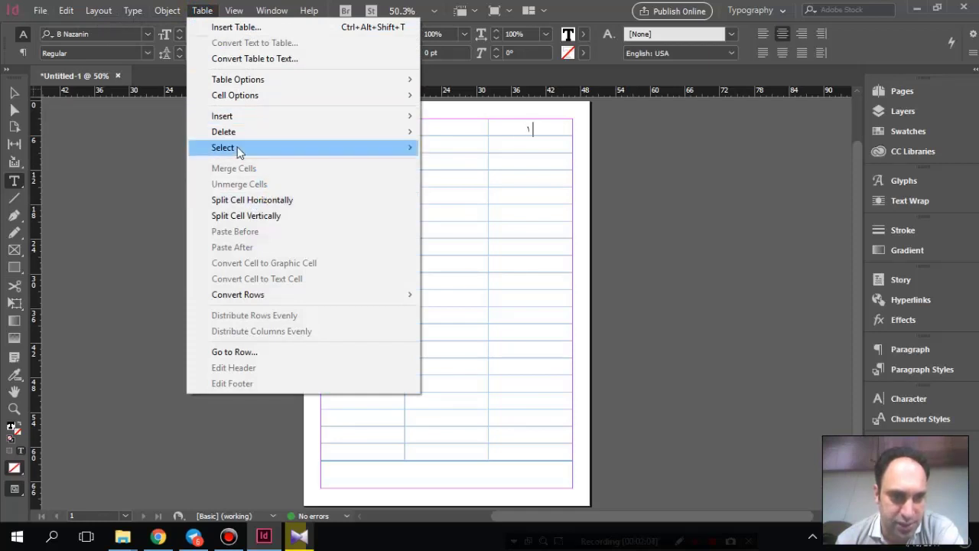
{"action": "mouse_move", "coordinate": [239, 150]}
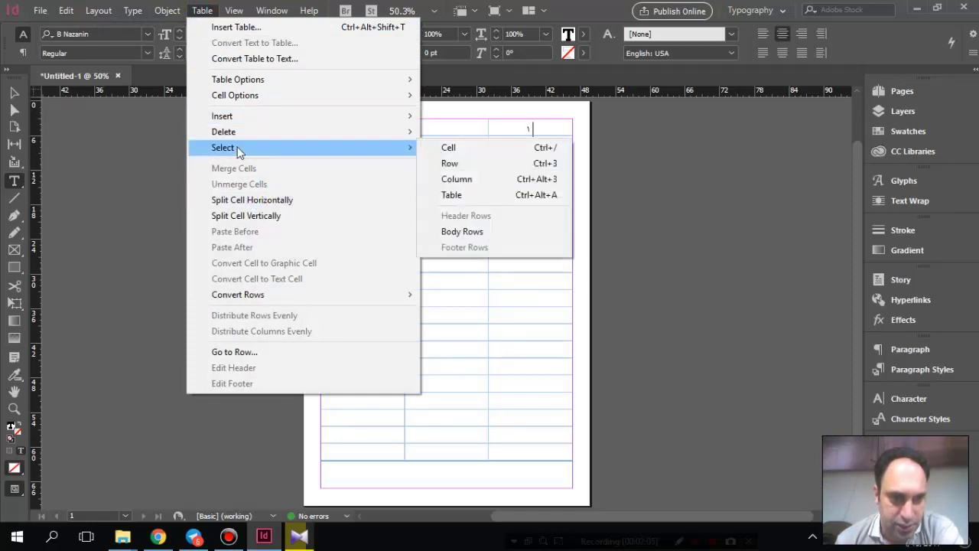
{"action": "left_click", "coordinate": [474, 149]}
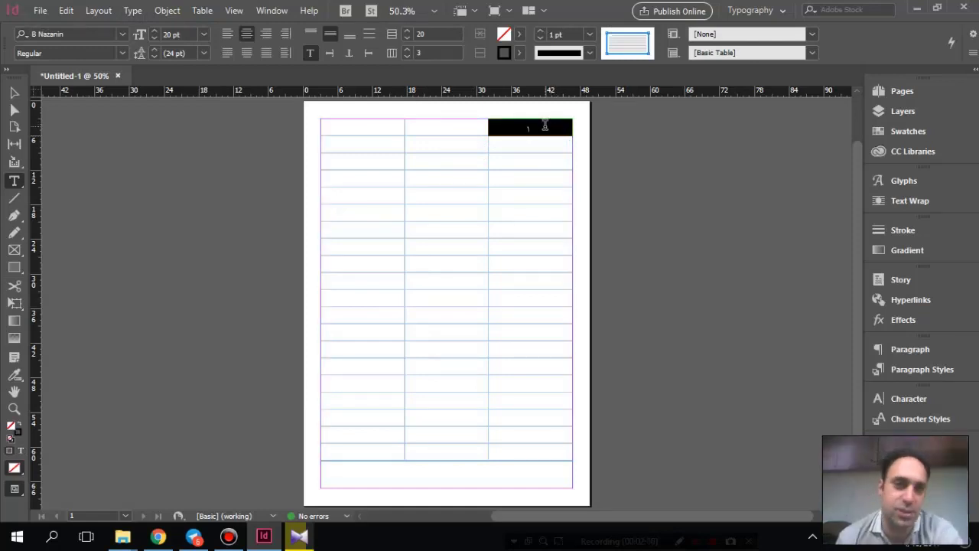
{"action": "left_click", "coordinate": [539, 113]}
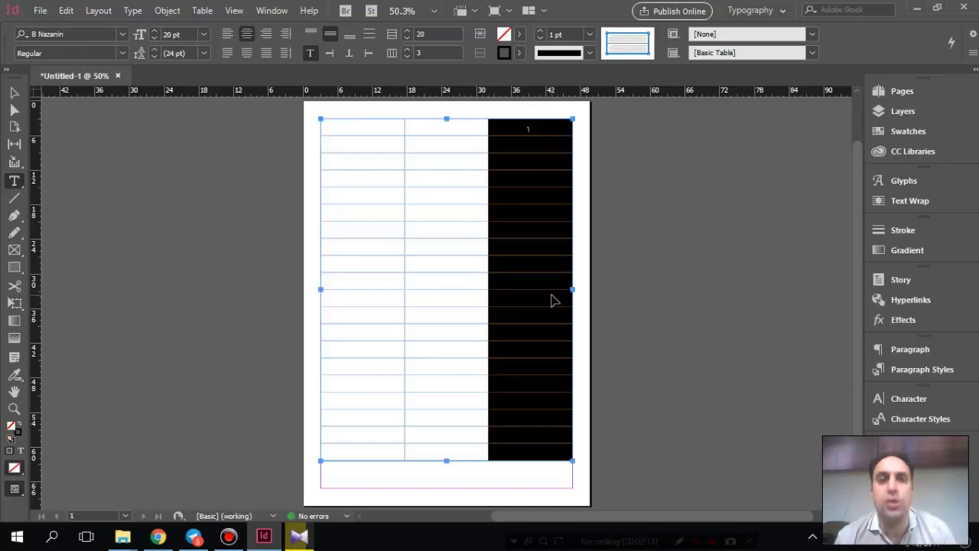
{"action": "key", "text": "ctrl+alt+shift+n"}
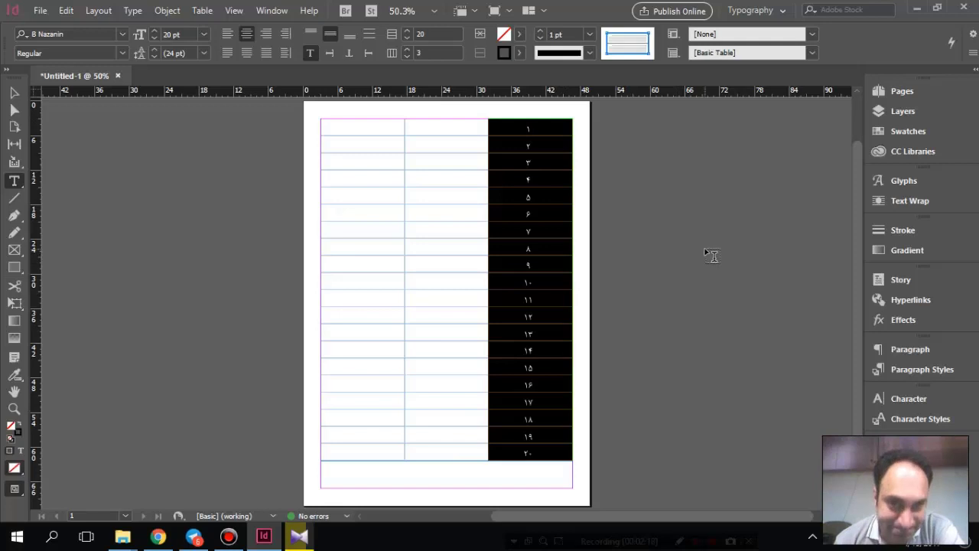
Undo the number fill of the rightmost column
{"action": "left_click", "coordinate": [549, 127]}
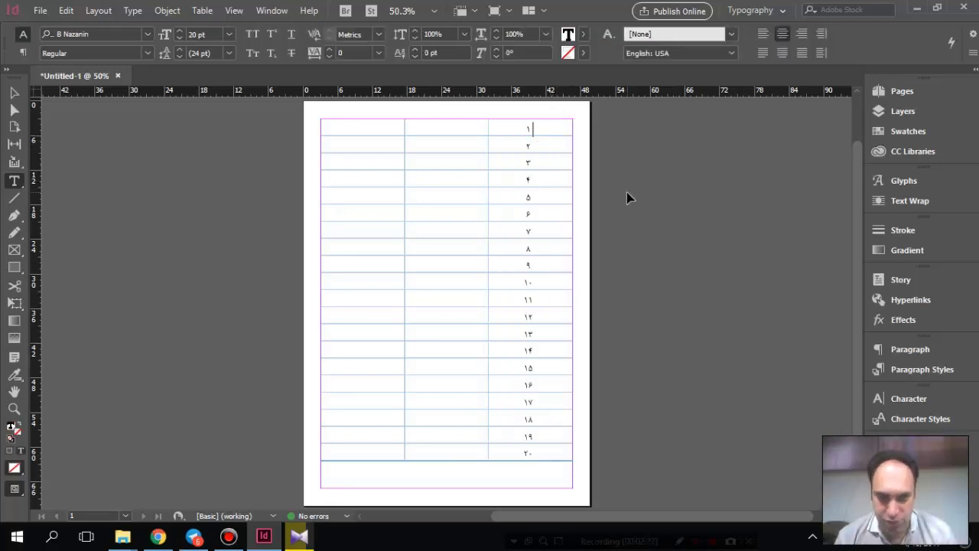
{"action": "key", "text": "ctrl+alt+3"}
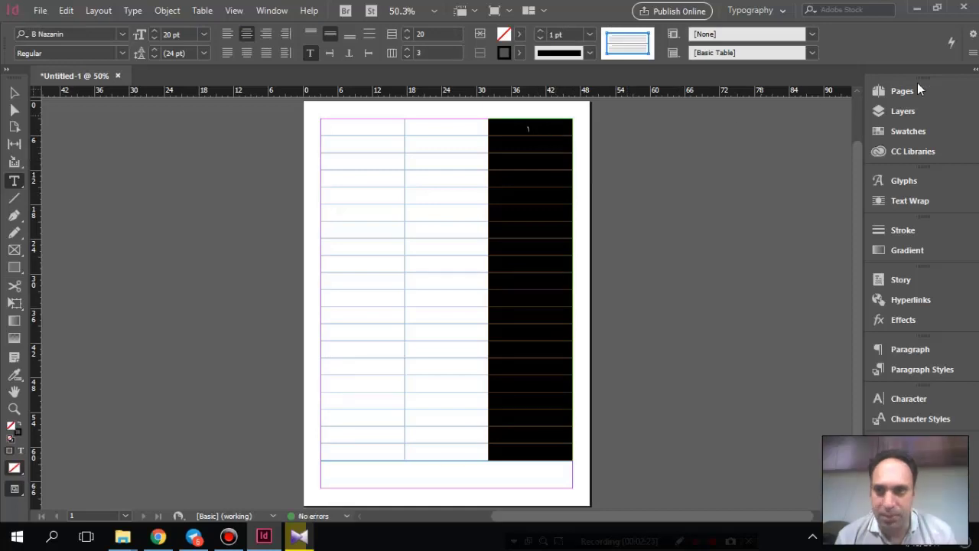
{"action": "left_click", "coordinate": [972, 52]}
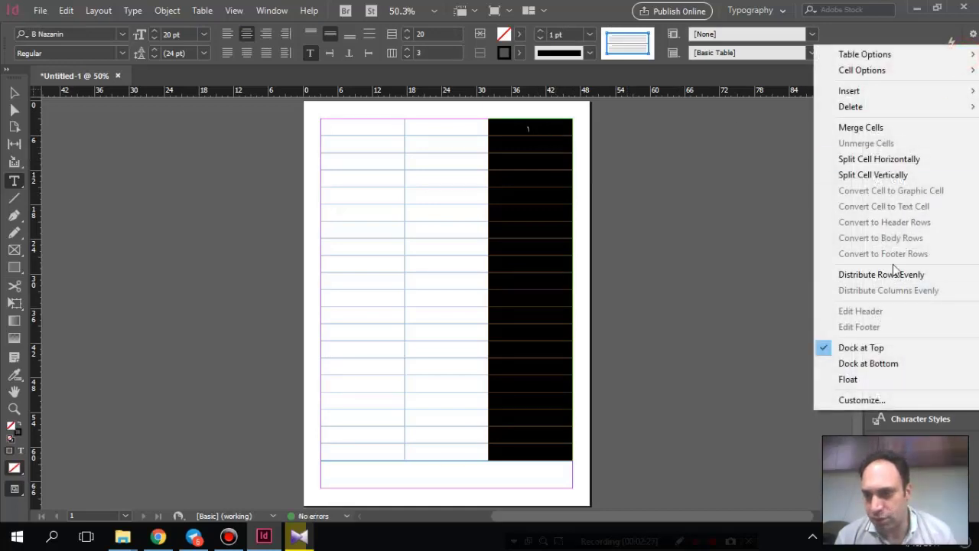
Copy the numbered first cell of the rightmost column and paste it over the entire column to number all its rows
{"action": "left_click", "coordinate": [541, 127]}
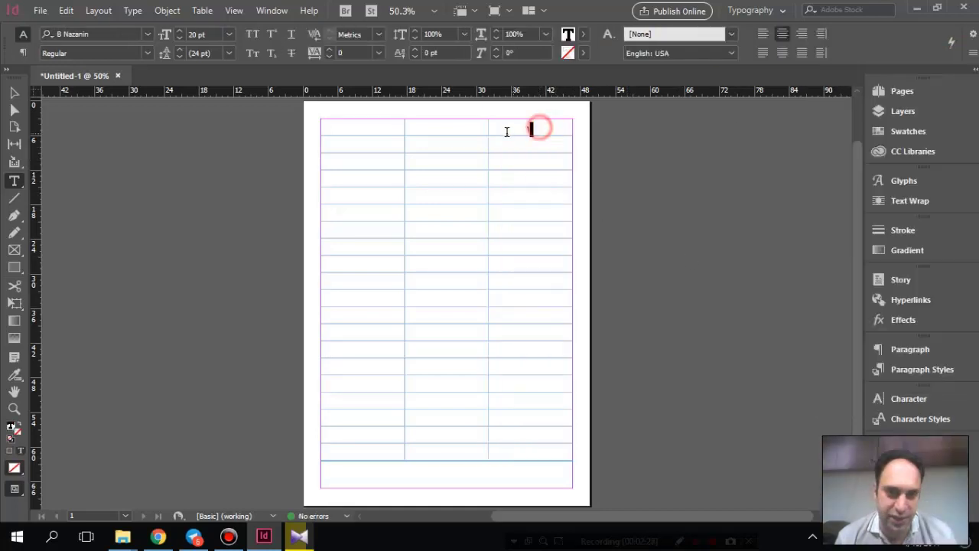
{"action": "type", "text": "1"}
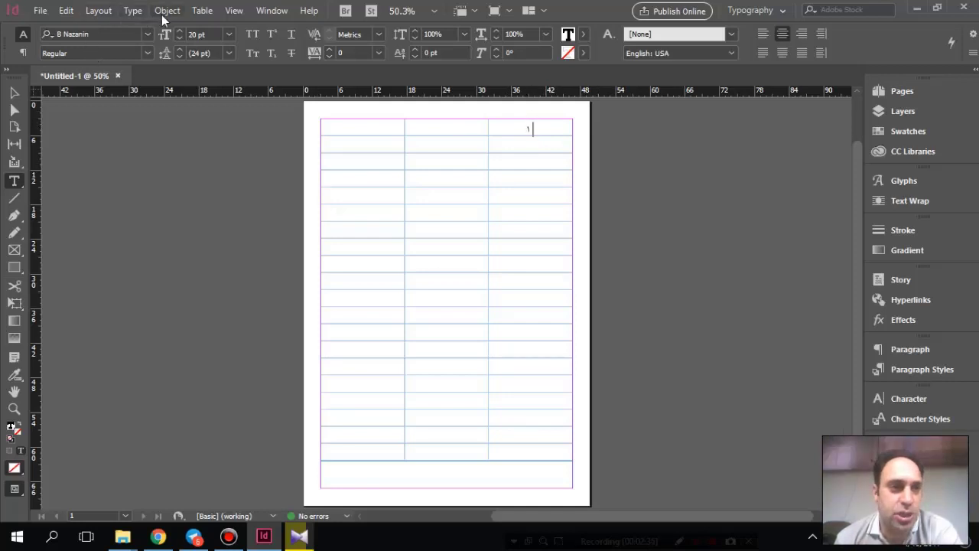
{"action": "left_click", "coordinate": [200, 12]}
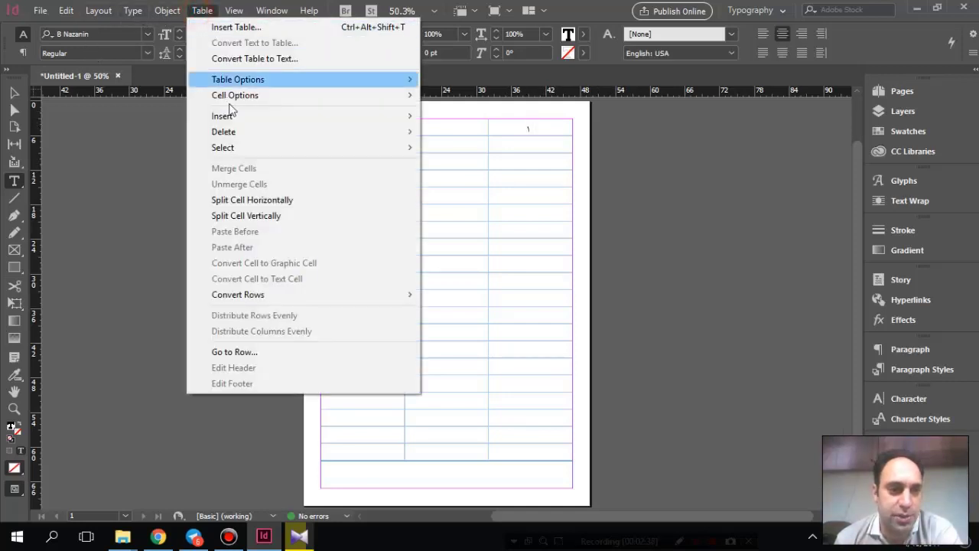
{"action": "mouse_move", "coordinate": [247, 149]}
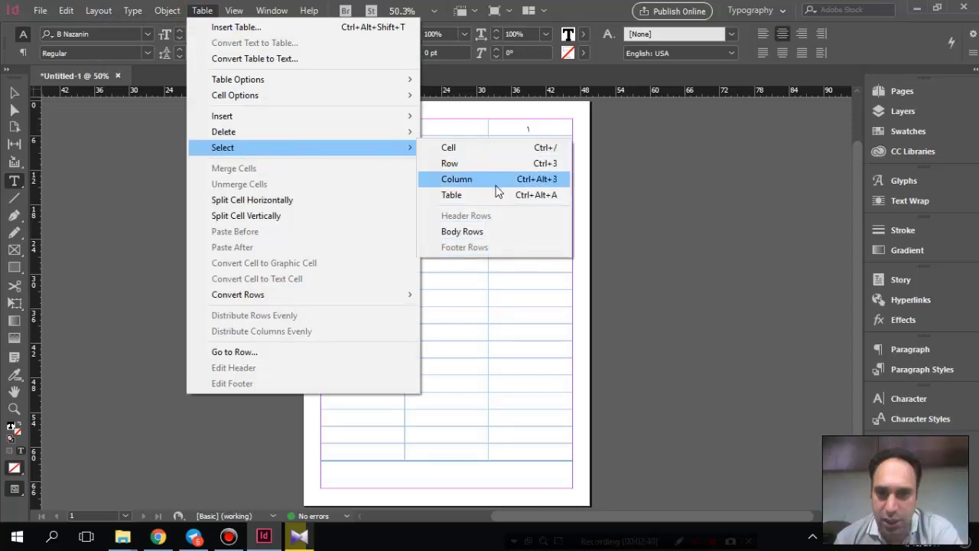
{"action": "left_click", "coordinate": [483, 147]}
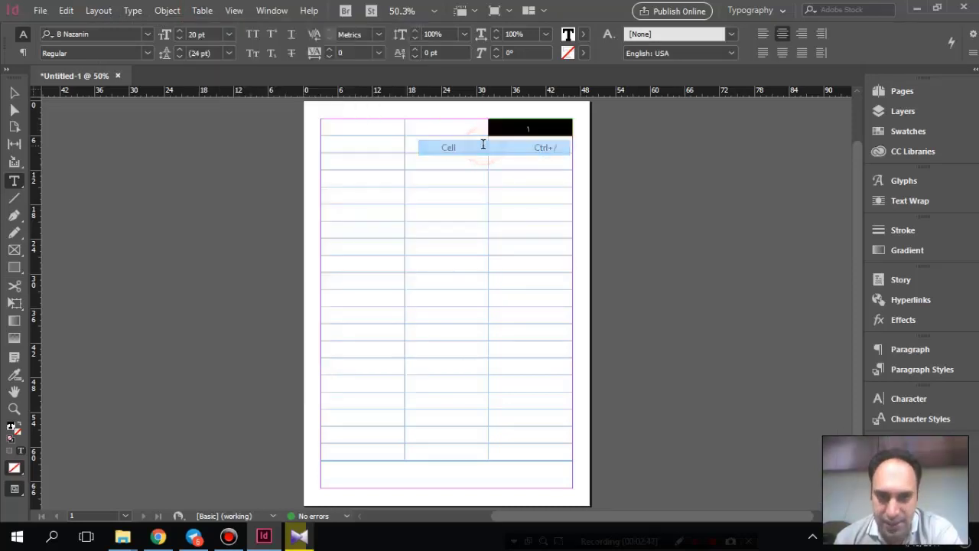
{"action": "left_click", "coordinate": [533, 114]}
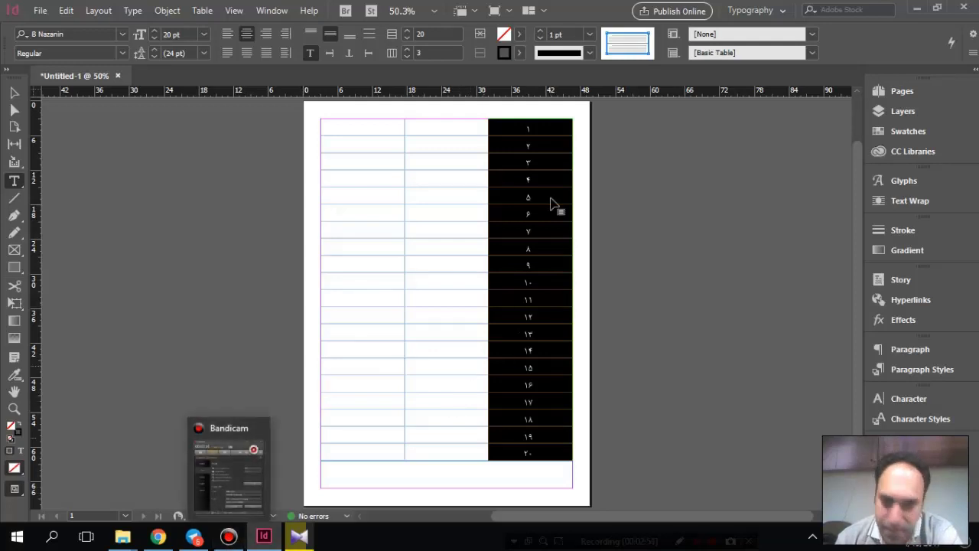
{"action": "left_click", "coordinate": [555, 128]}
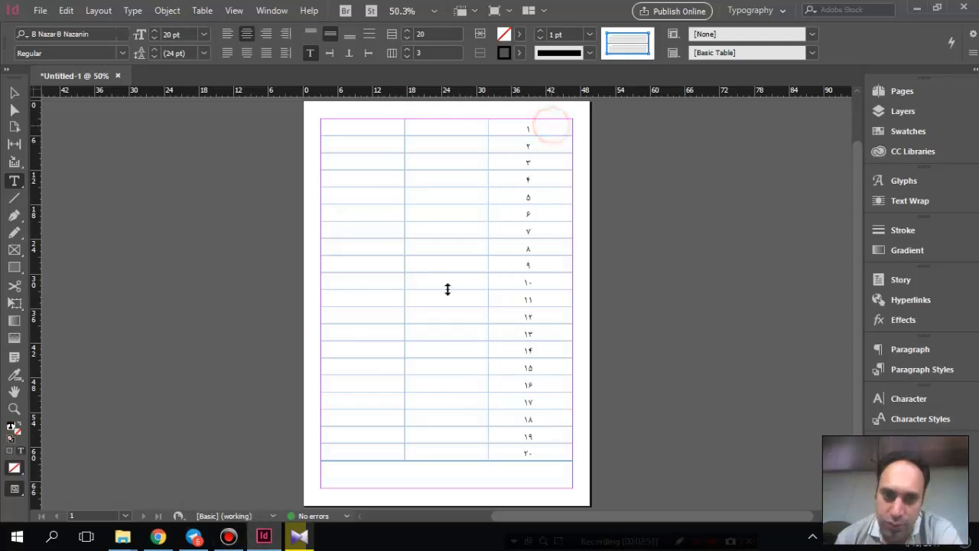
{"action": "left_click", "coordinate": [229, 537]}
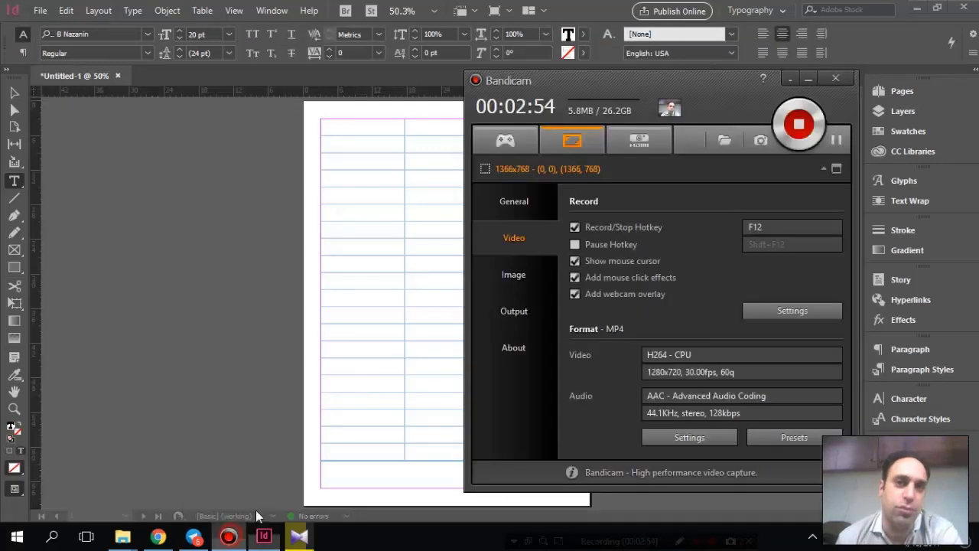
{"action": "left_click", "coordinate": [843, 140]}
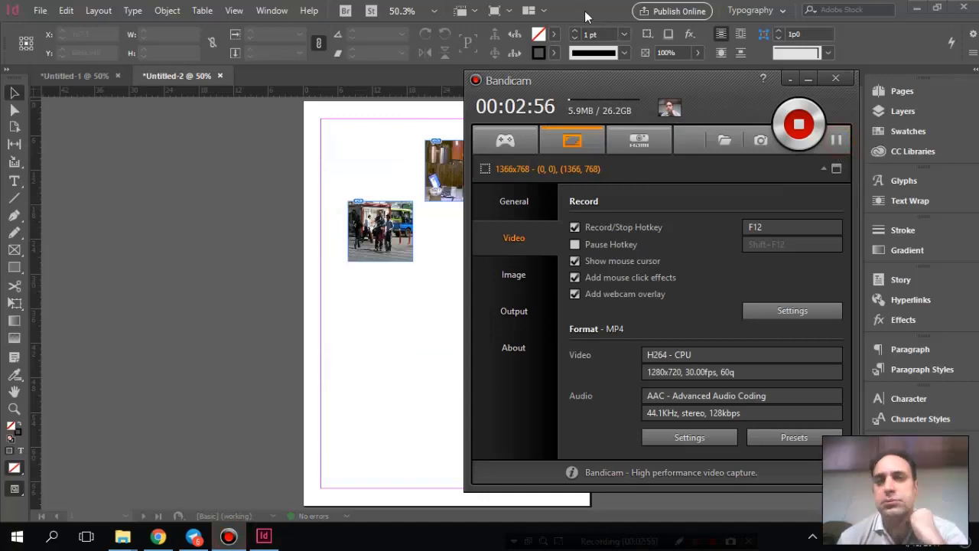
{"action": "left_click", "coordinate": [583, 10]}
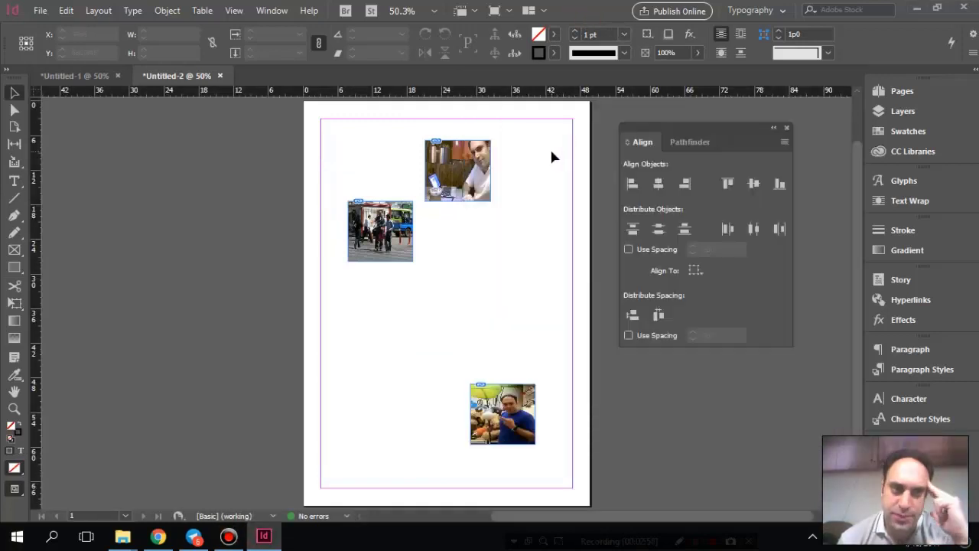
Move the street photo down to about Y 38p9 and align the left edges of all three pictures to the page
{"action": "left_click_drag", "start_coordinate": [404, 222], "coordinate": [394, 314]}
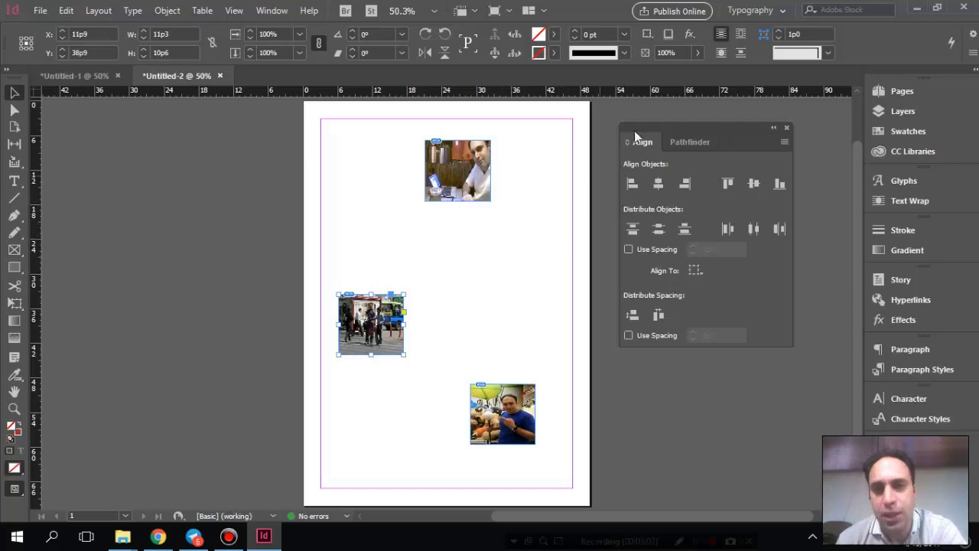
{"action": "left_click_drag", "start_coordinate": [660, 124], "coordinate": [650, 110]}
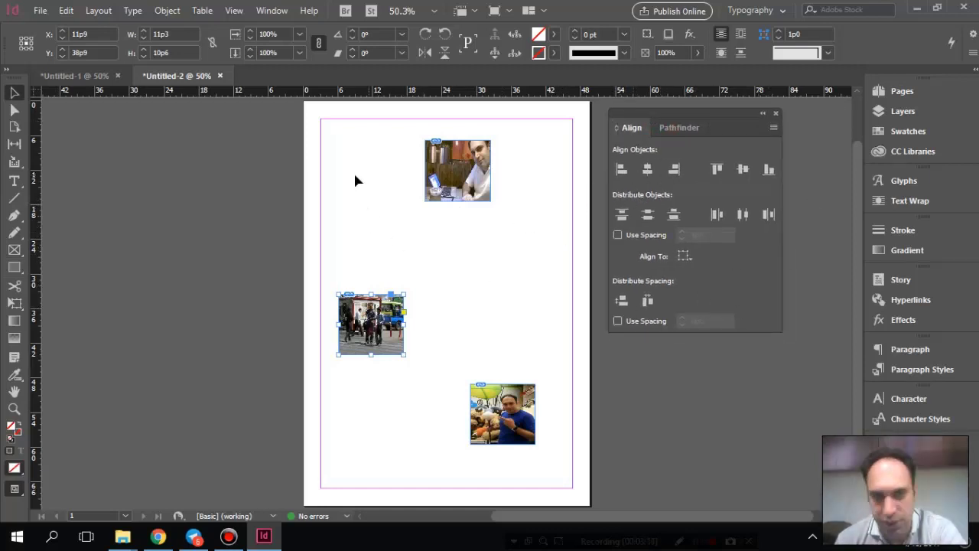
{"action": "left_click_drag", "start_coordinate": [346, 153], "coordinate": [548, 454]}
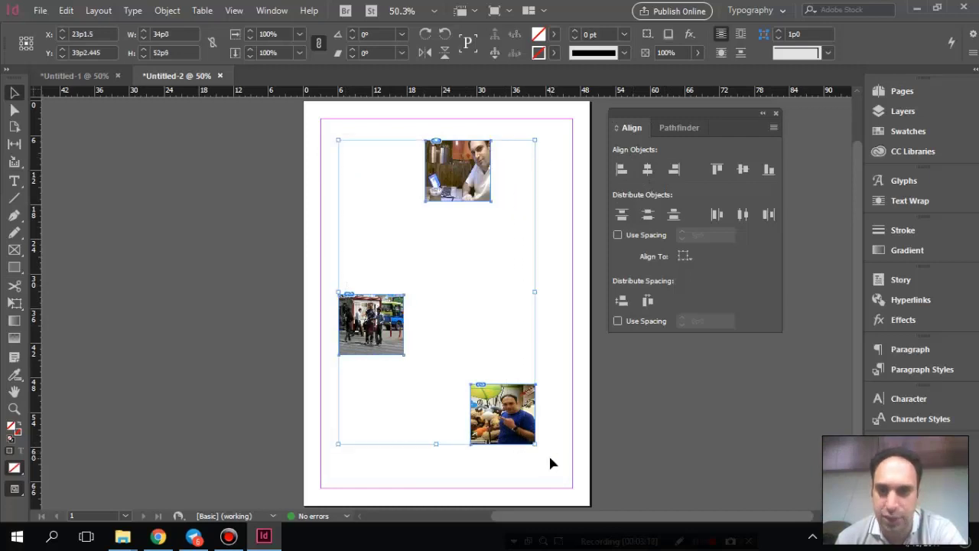
{"action": "left_click", "coordinate": [702, 260]}
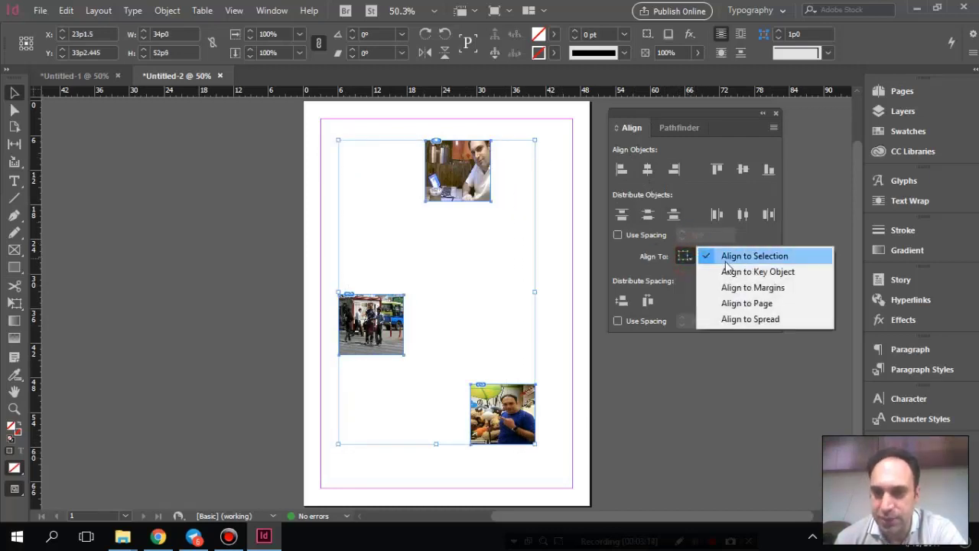
{"action": "left_click", "coordinate": [757, 302]}
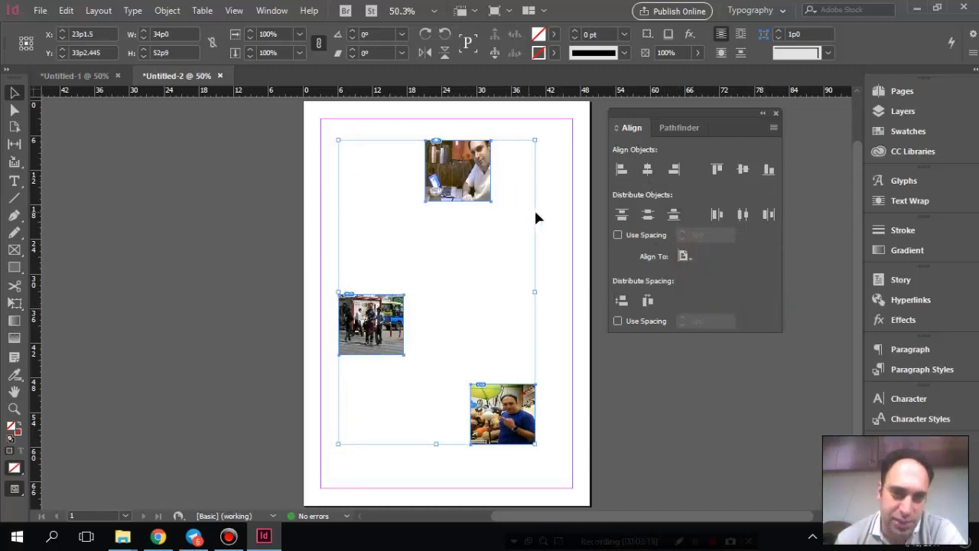
{"action": "left_click", "coordinate": [621, 169]}
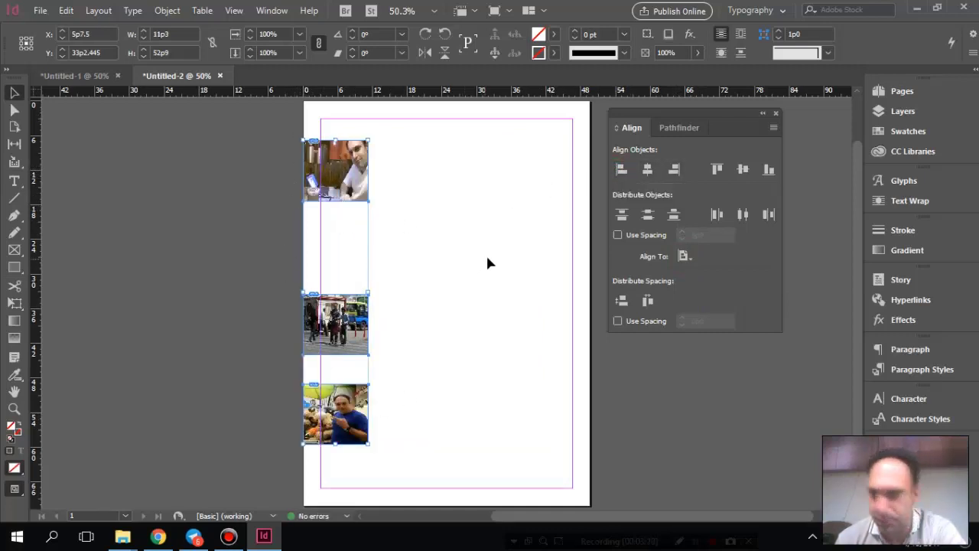
Align the horizontal centers of all three pictures to the page
{"action": "left_click", "coordinate": [492, 227]}
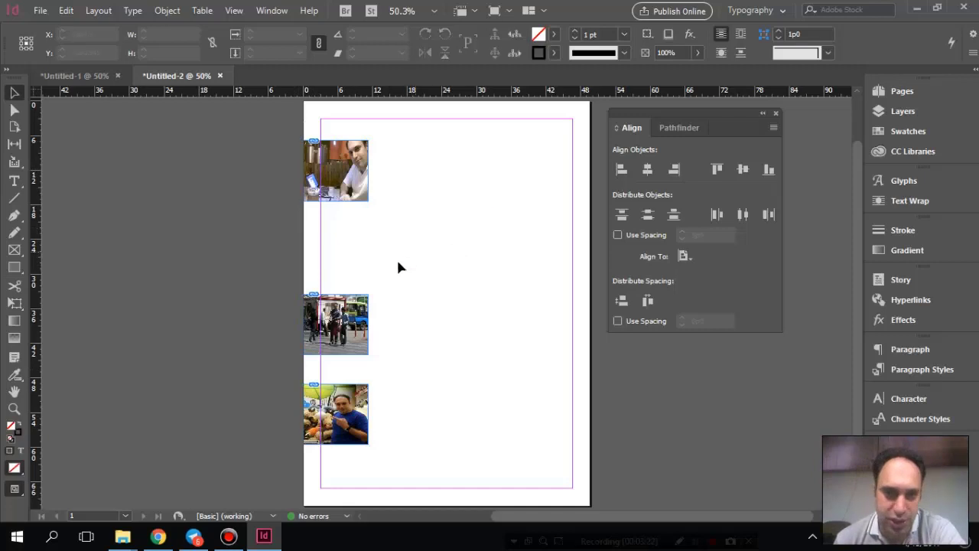
{"action": "left_click", "coordinate": [421, 152]}
{"action": "left_click_drag", "start_coordinate": [419, 121], "coordinate": [332, 461]}
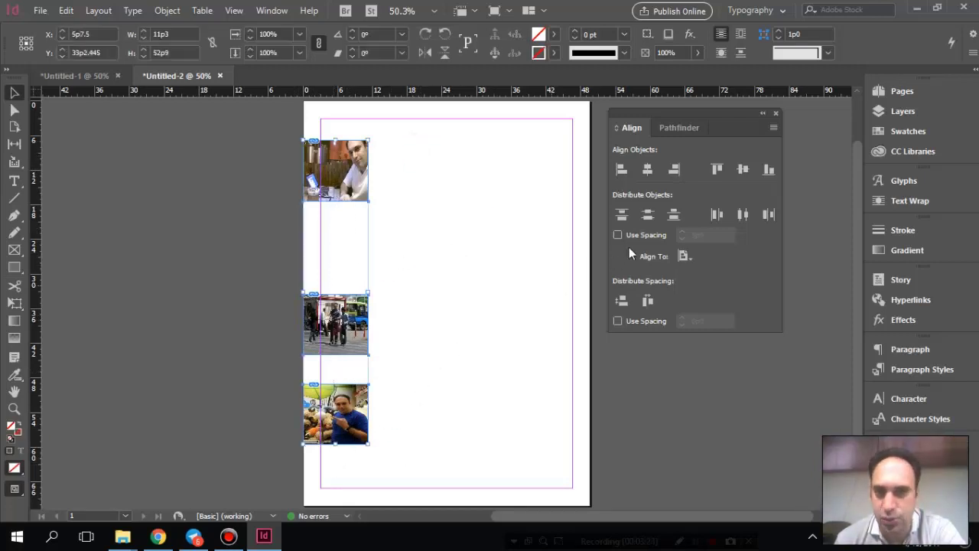
{"action": "left_click", "coordinate": [648, 169]}
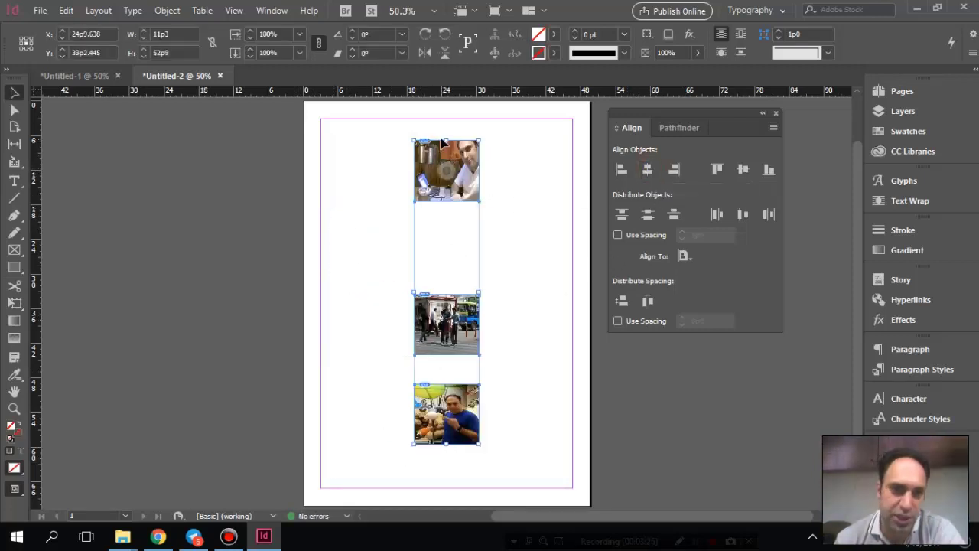
Set the alignment reference to Align to Selection and align the vertical centers of the three pictures
{"action": "left_click", "coordinate": [684, 256]}
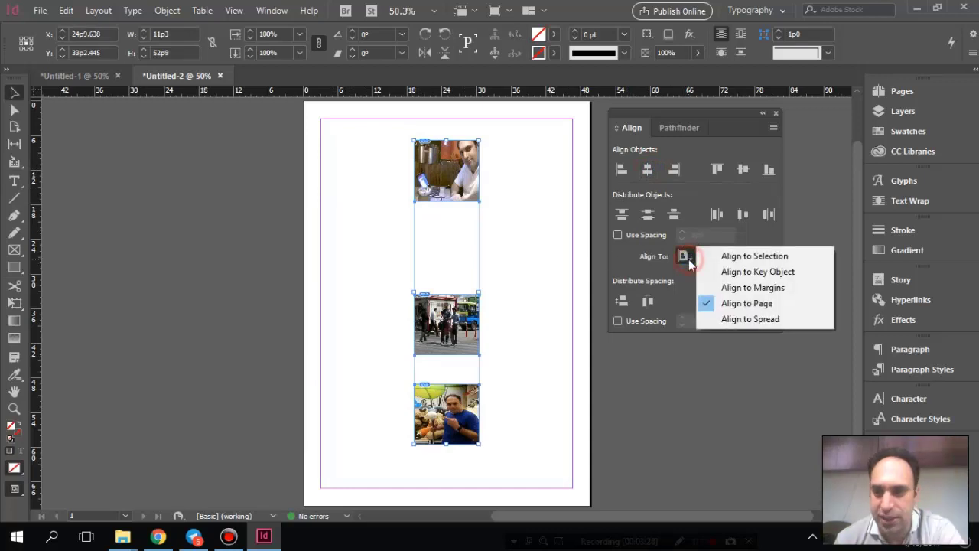
{"action": "left_click", "coordinate": [738, 257]}
{"action": "left_click", "coordinate": [527, 234]}
{"action": "left_click_drag", "start_coordinate": [509, 164], "coordinate": [413, 465]}
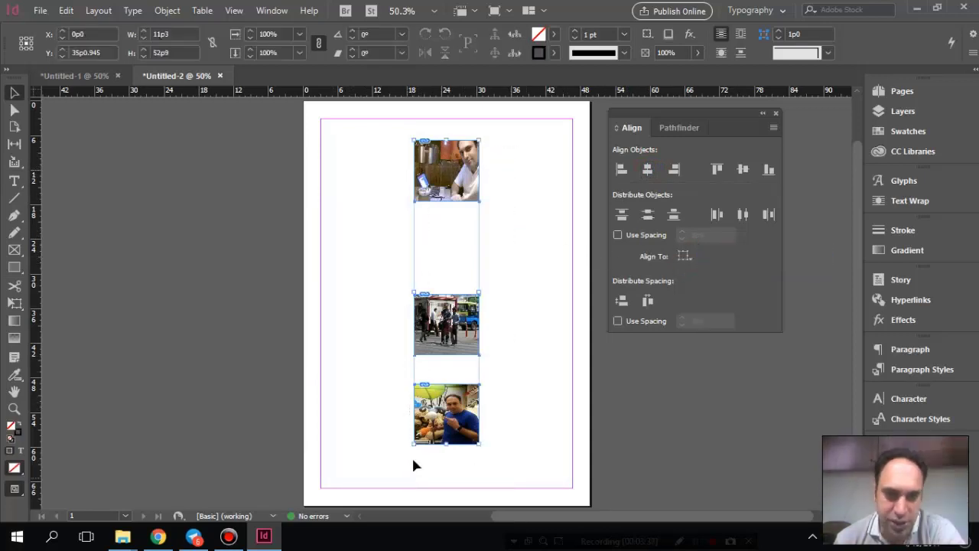
{"action": "left_click", "coordinate": [740, 172]}
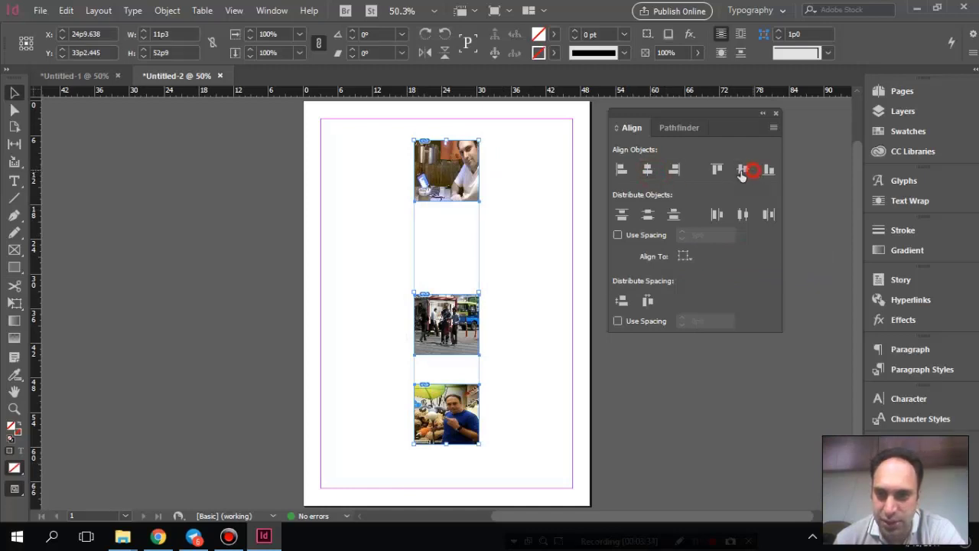
{"action": "left_click", "coordinate": [523, 350]}
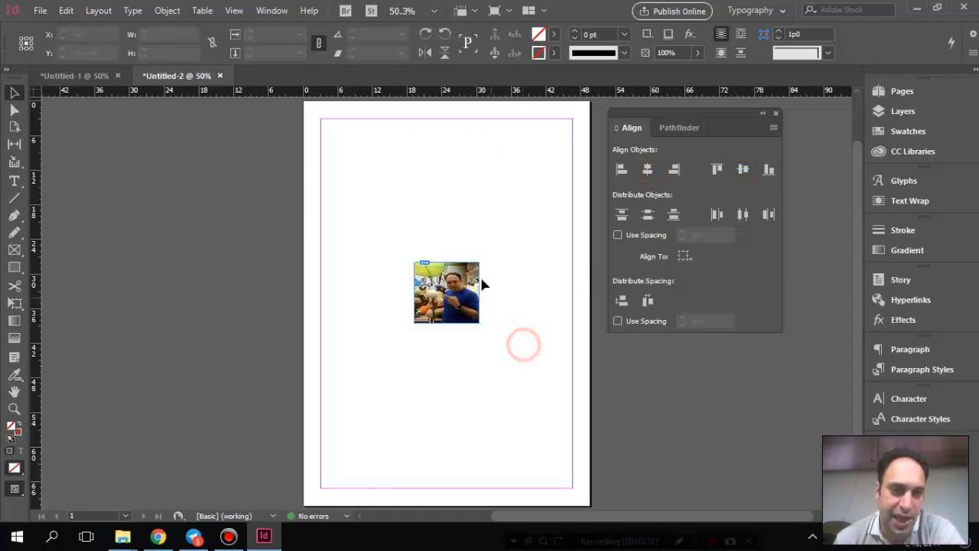
Separate the stacked pictures and arrange them in a horizontal row at about Y 17p5, with the street photo at about X 38p6
{"action": "left_click_drag", "start_coordinate": [469, 267], "coordinate": [469, 174]}
{"action": "left_click_drag", "start_coordinate": [450, 283], "coordinate": [514, 349]}
{"action": "left_click", "coordinate": [522, 269]}
{"action": "left_click_drag", "start_coordinate": [352, 208], "coordinate": [530, 417]}
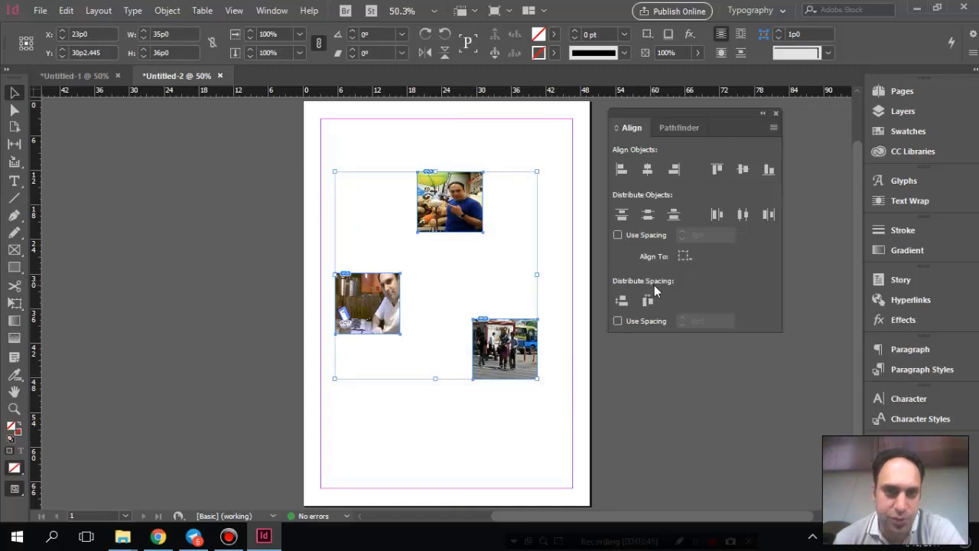
{"action": "left_click", "coordinate": [553, 389]}
{"action": "left_click_drag", "start_coordinate": [360, 216], "coordinate": [339, 208]}
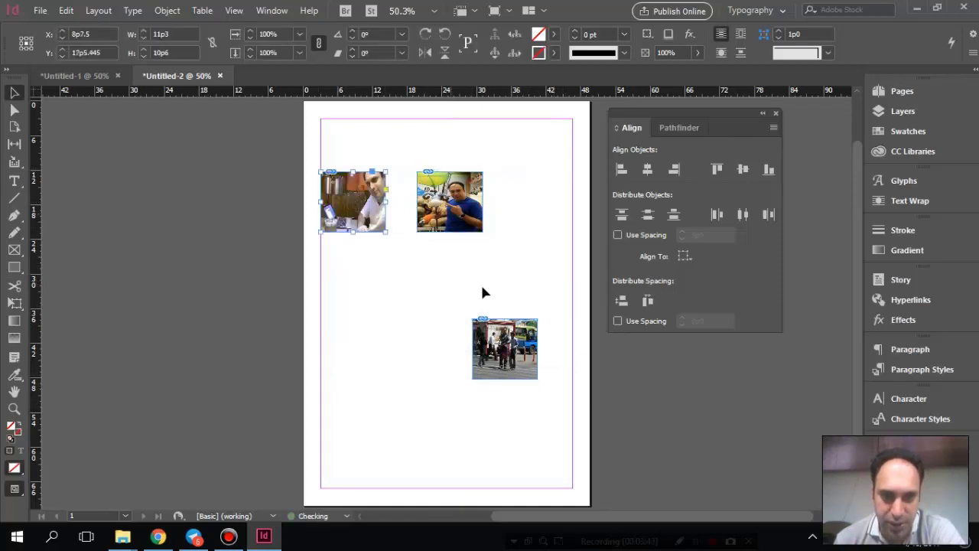
{"action": "left_click_drag", "start_coordinate": [506, 336], "coordinate": [526, 192]}
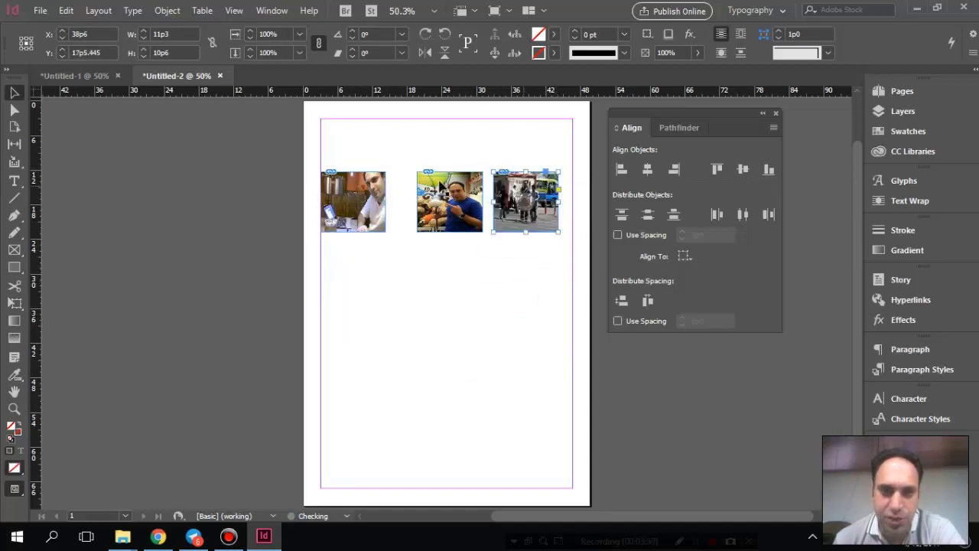
Distribute the horizontal spacing between the three pictures using a fixed gap of 5p0
{"action": "left_click_drag", "start_coordinate": [337, 148], "coordinate": [549, 278]}
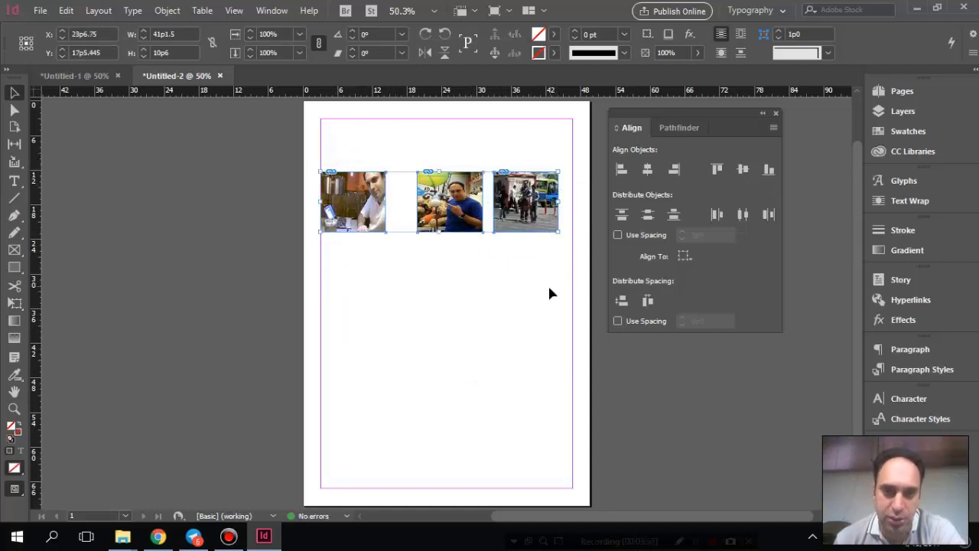
{"action": "left_click", "coordinate": [618, 322]}
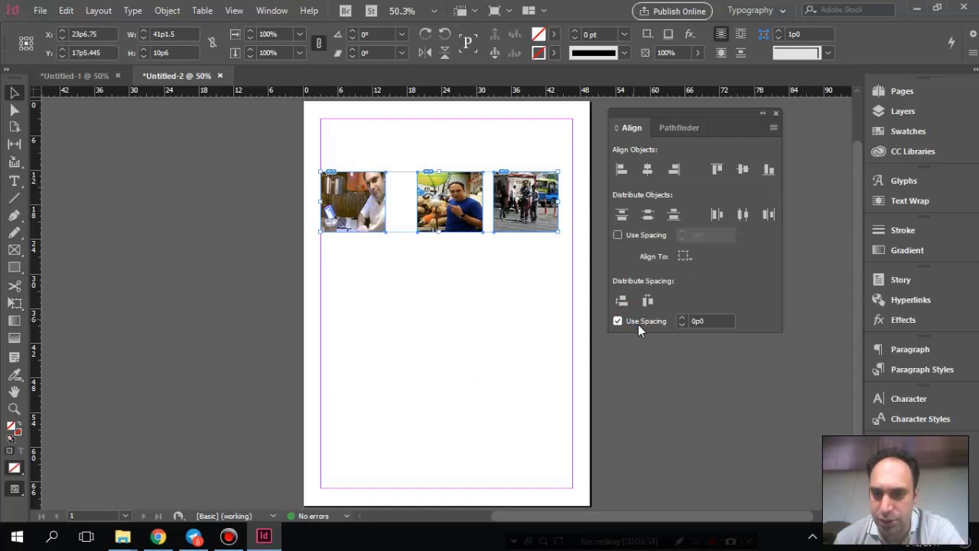
{"action": "double_click", "coordinate": [710, 321]}
{"action": "type", "text": "5"}
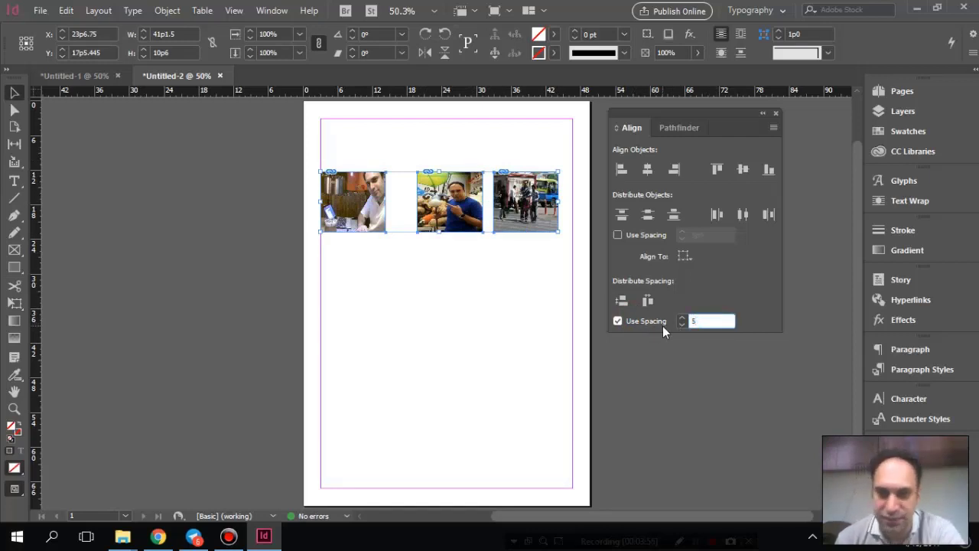
{"action": "left_click", "coordinate": [647, 301]}
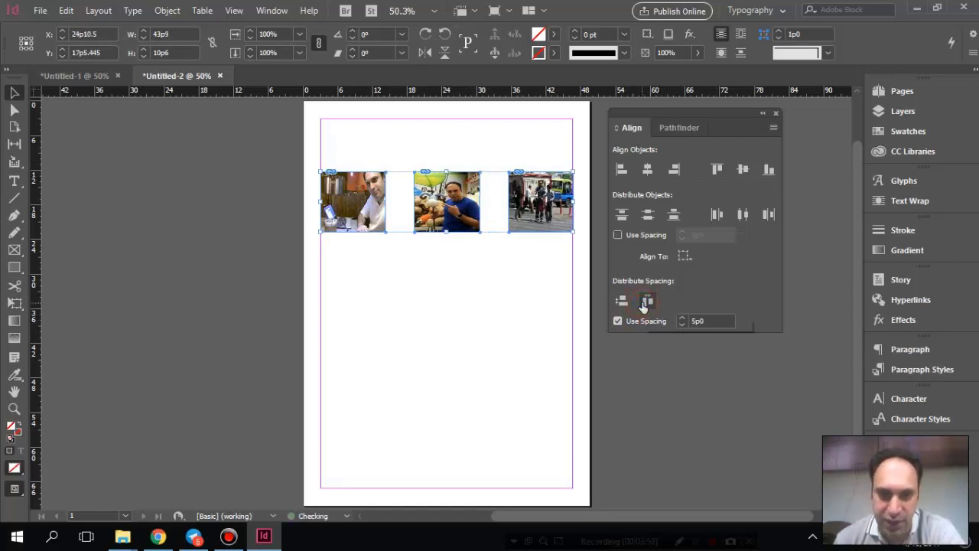
{"action": "left_click", "coordinate": [461, 288]}
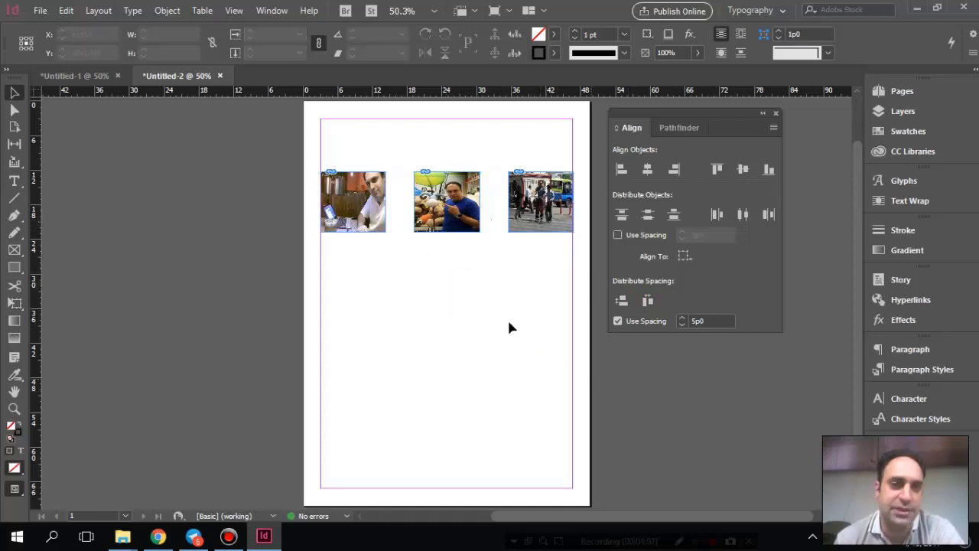
Distribute the vertical spacing of the three pictures with the 5p0 gap and align their horizontal centers into one column
{"action": "left_click_drag", "start_coordinate": [353, 150], "coordinate": [522, 295]}
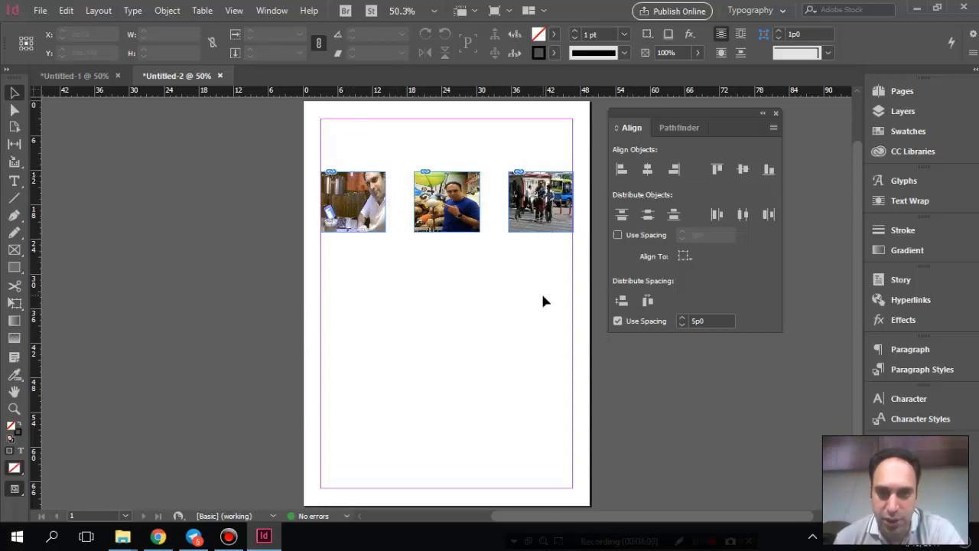
{"action": "left_click", "coordinate": [621, 300]}
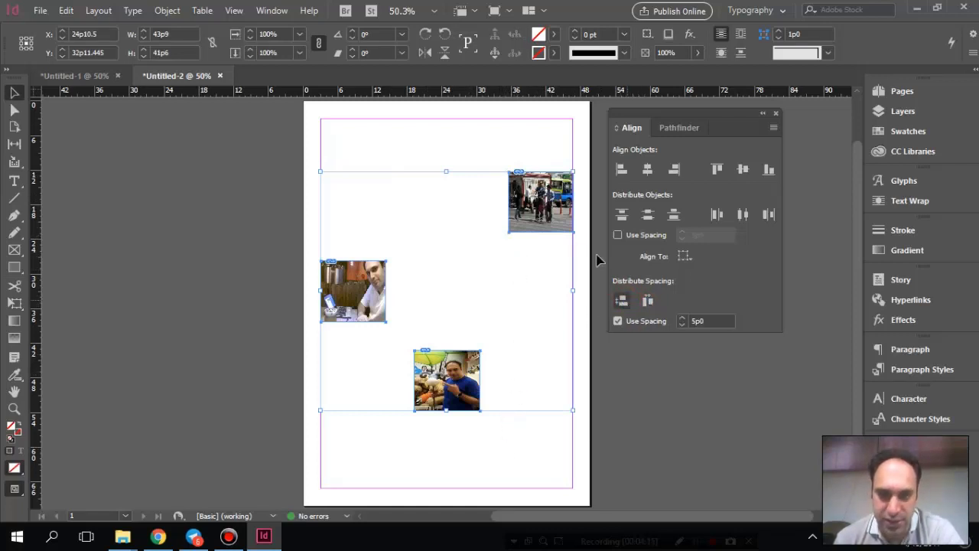
{"action": "left_click", "coordinate": [647, 169]}
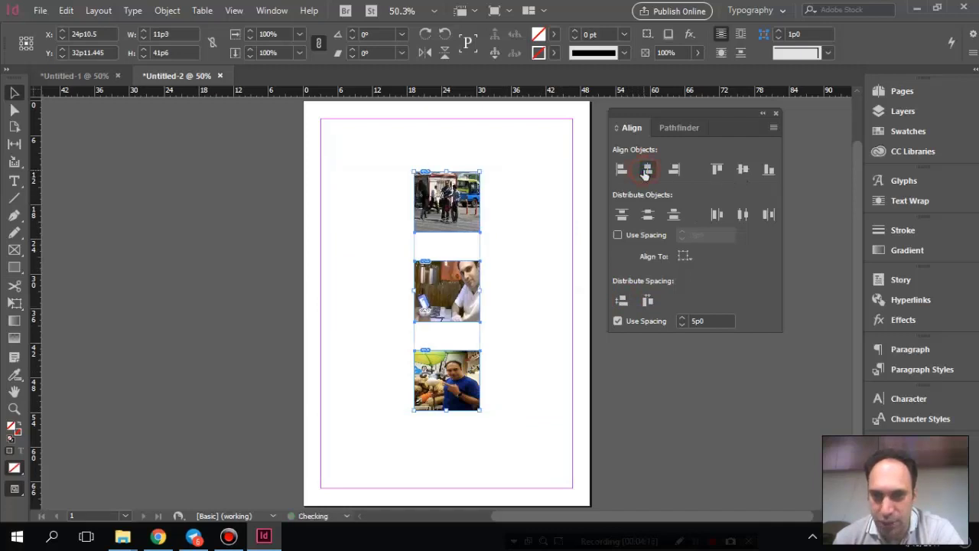
{"action": "left_click", "coordinate": [513, 292]}
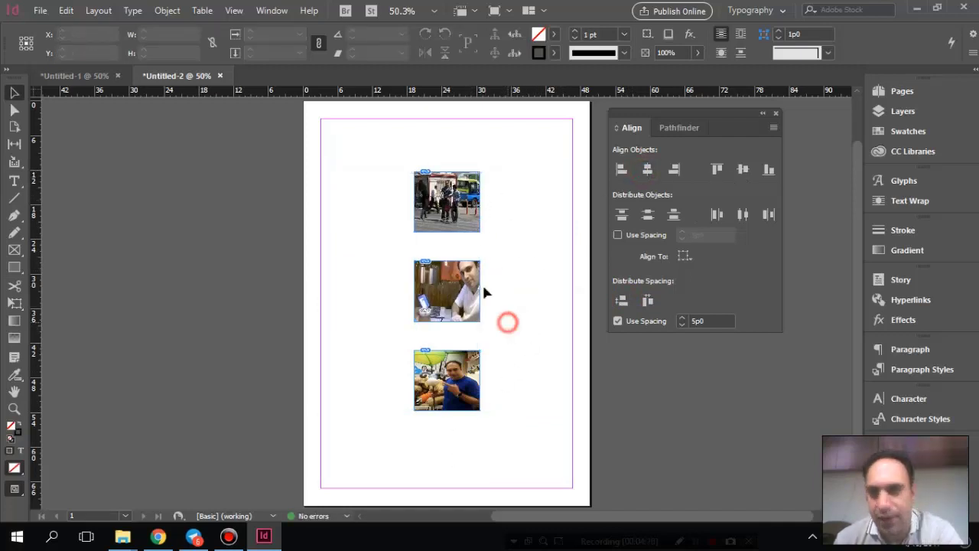
Scatter the three pictures across the upper part of the page over about 30p10 by 23p0 and select them all
{"action": "left_click_drag", "start_coordinate": [459, 221], "coordinate": [377, 210]}
{"action": "left_click_drag", "start_coordinate": [453, 264], "coordinate": [410, 252]}
{"action": "left_click_drag", "start_coordinate": [469, 361], "coordinate": [500, 204]}
{"action": "left_click_drag", "start_coordinate": [548, 166], "coordinate": [344, 377]}
Enable Distribute Objects spacing at 10p0 and distribute the horizontal centers of the three pictures
{"action": "left_click", "coordinate": [644, 236]}
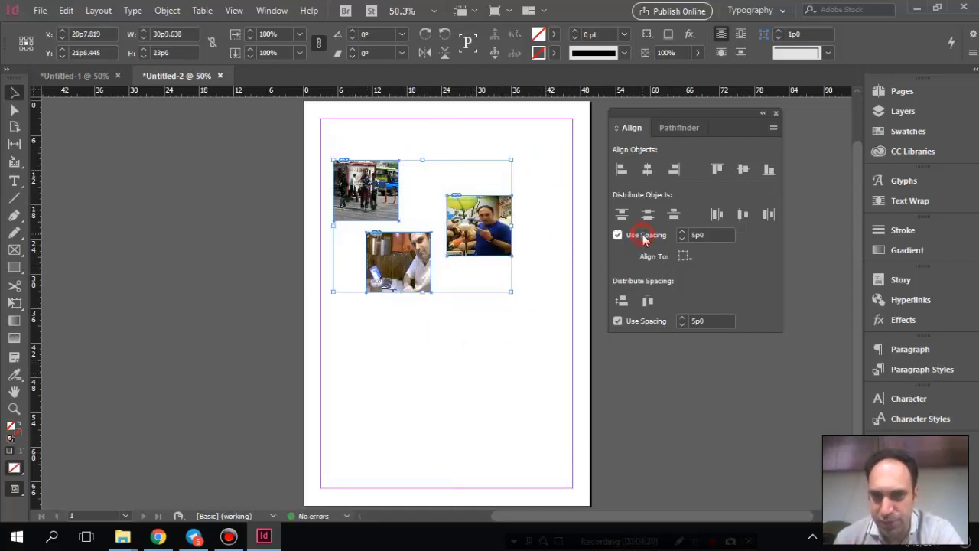
{"action": "double_click", "coordinate": [703, 234]}
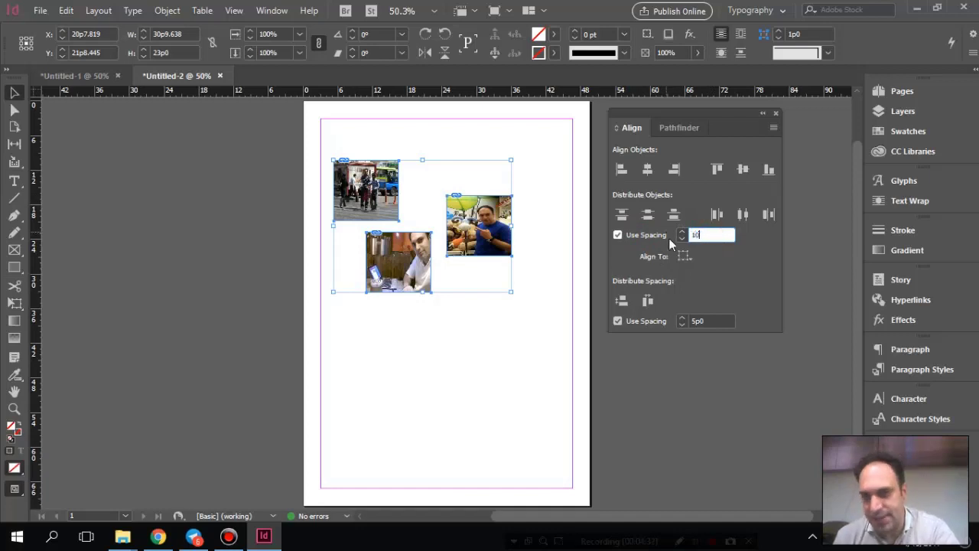
{"action": "type", "text": "10"}
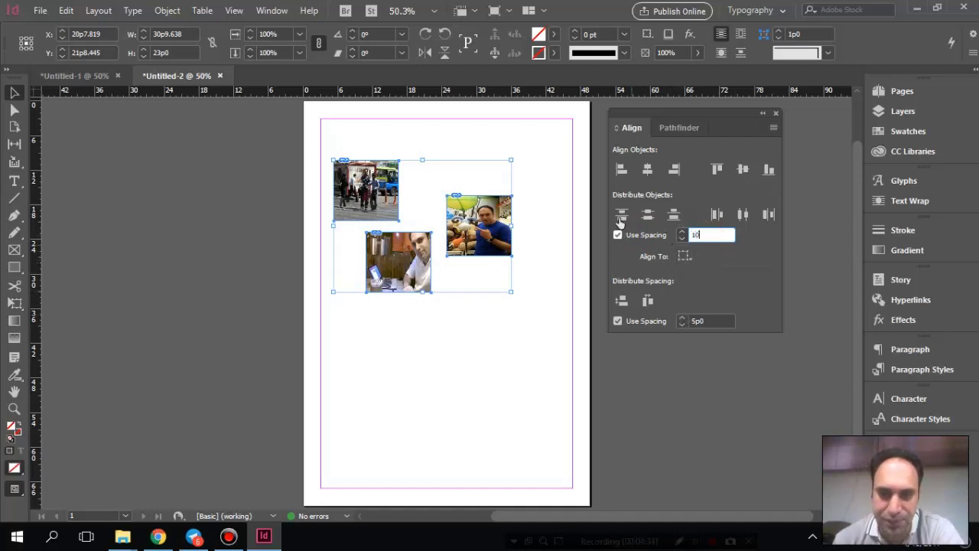
{"action": "left_click", "coordinate": [745, 215]}
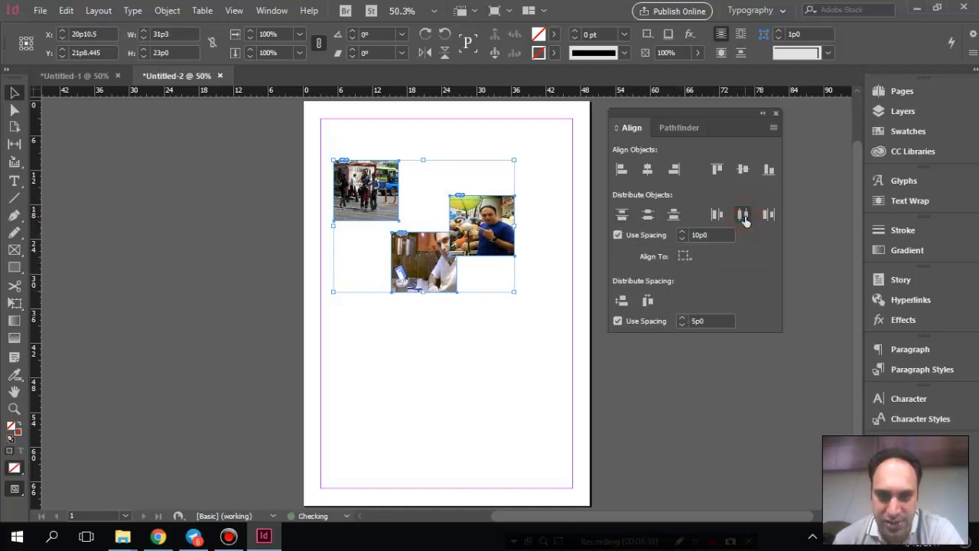
Distribute the bottom edges of the pictures at 10p0, repeat for their left, right and top edges, and deselect them
{"action": "left_click", "coordinate": [673, 214]}
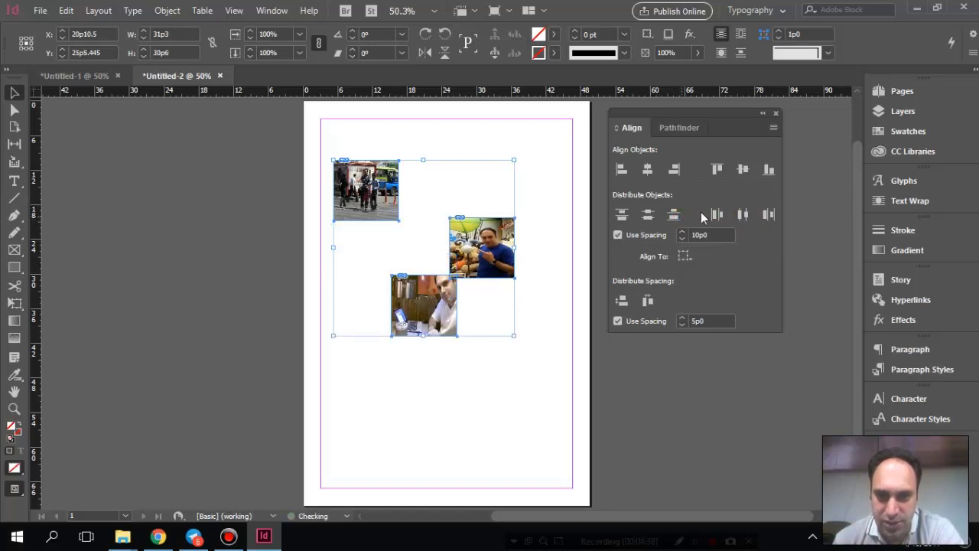
{"action": "left_click", "coordinate": [717, 214]}
{"action": "left_click", "coordinate": [769, 215]}
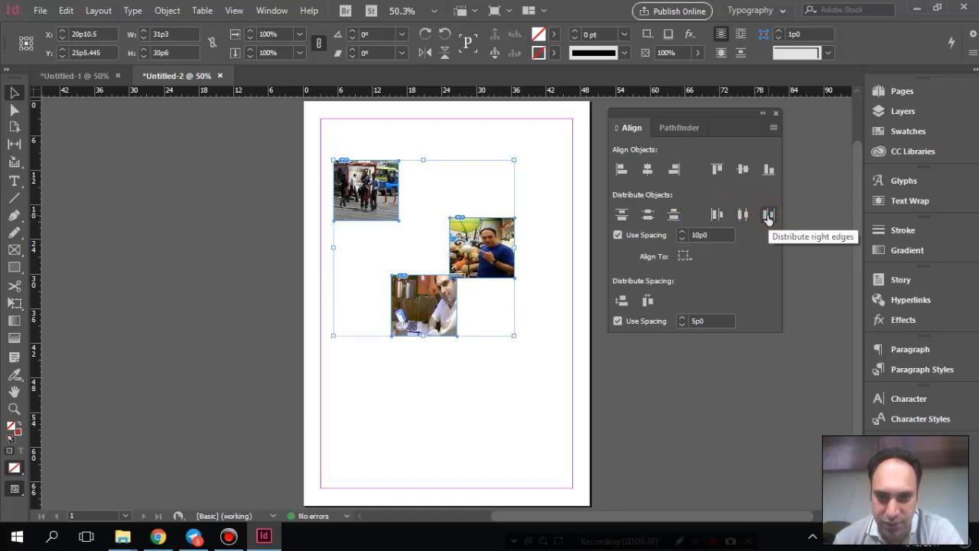
{"action": "left_click", "coordinate": [622, 214]}
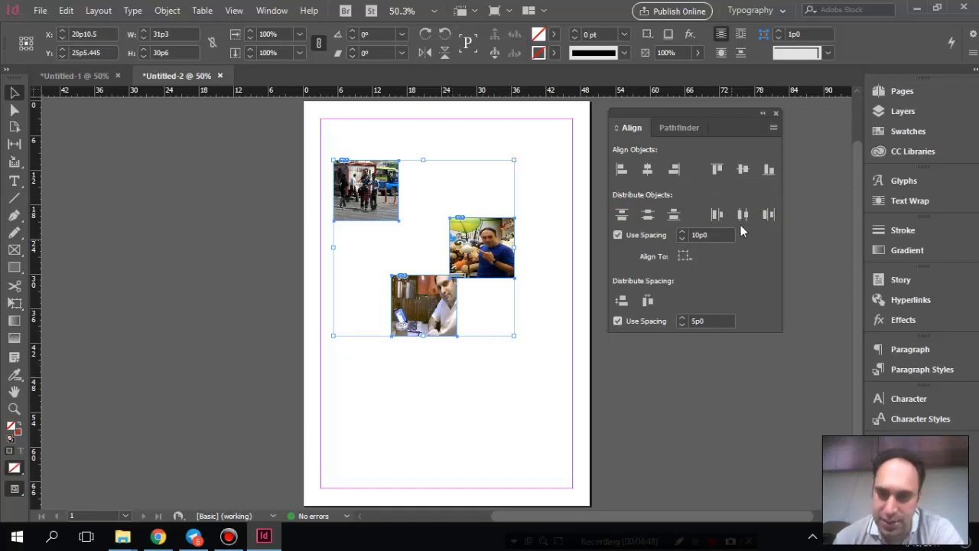
{"action": "left_click", "coordinate": [428, 377]}
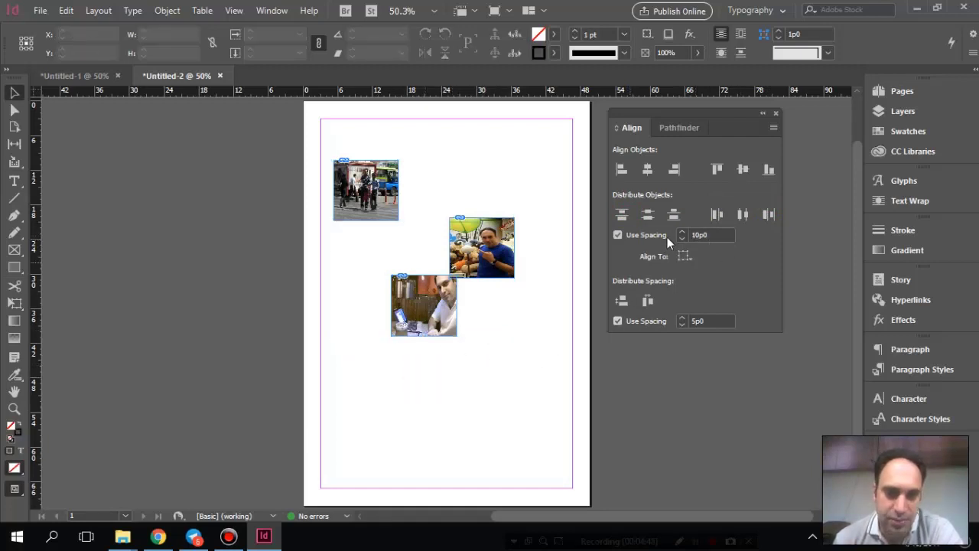
Move the blue-shirt photo beside the street photo at about X 23p10.5, Y 15p5.4, raise the kitchen photo beneath them, and select all three
{"action": "left_click_drag", "start_coordinate": [498, 243], "coordinate": [458, 185]}
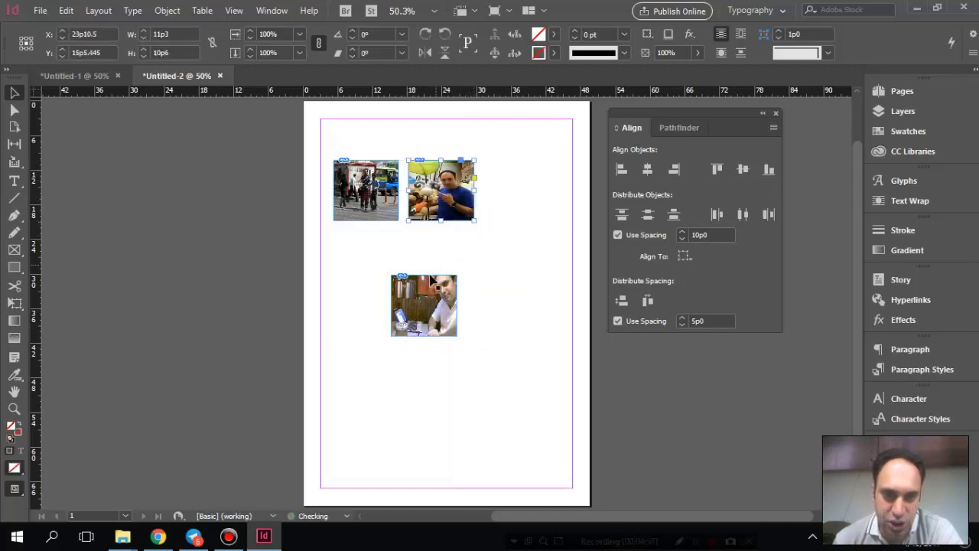
{"action": "mouse_move", "coordinate": [435, 292]}
{"action": "left_mouse_down"}
{"action": "mouse_move", "coordinate": [419, 248]}
{"action": "mouse_move", "coordinate": [409, 248]}
{"action": "left_mouse_up"}
{"action": "left_click_drag", "start_coordinate": [378, 137], "coordinate": [472, 329]}
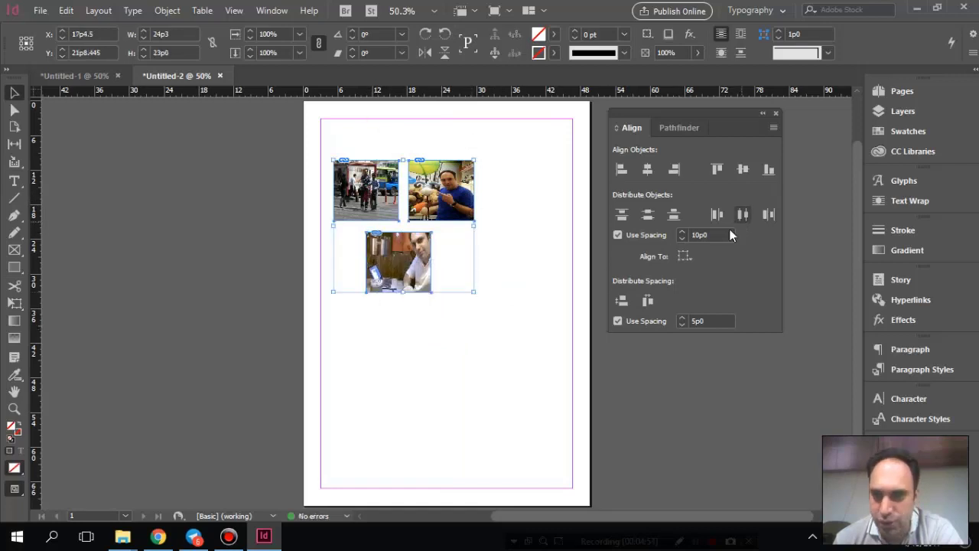
Distribute the pictures' horizontal centers and right edges, plus their vertical centers and bottom edges, using the 10p0 spacing
{"action": "left_click", "coordinate": [742, 215]}
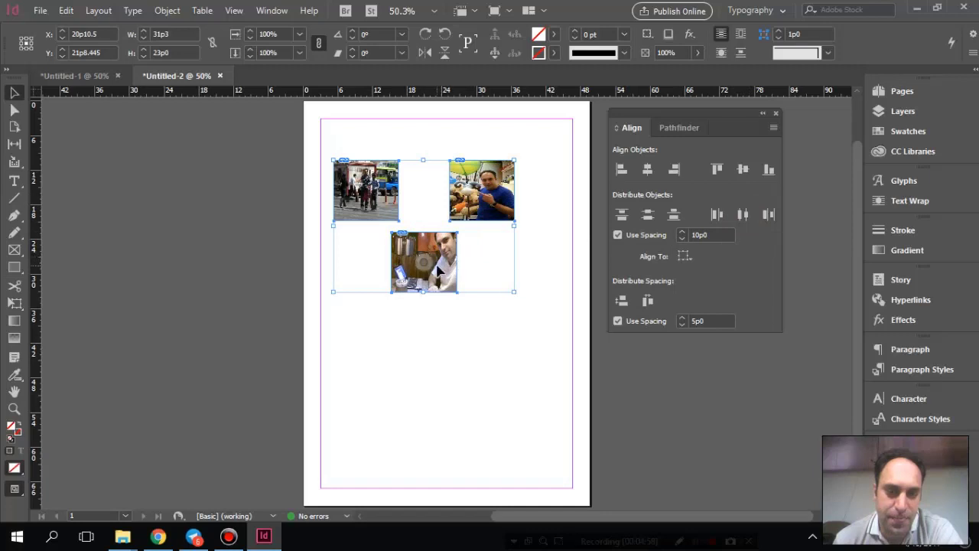
{"action": "left_click", "coordinate": [765, 214]}
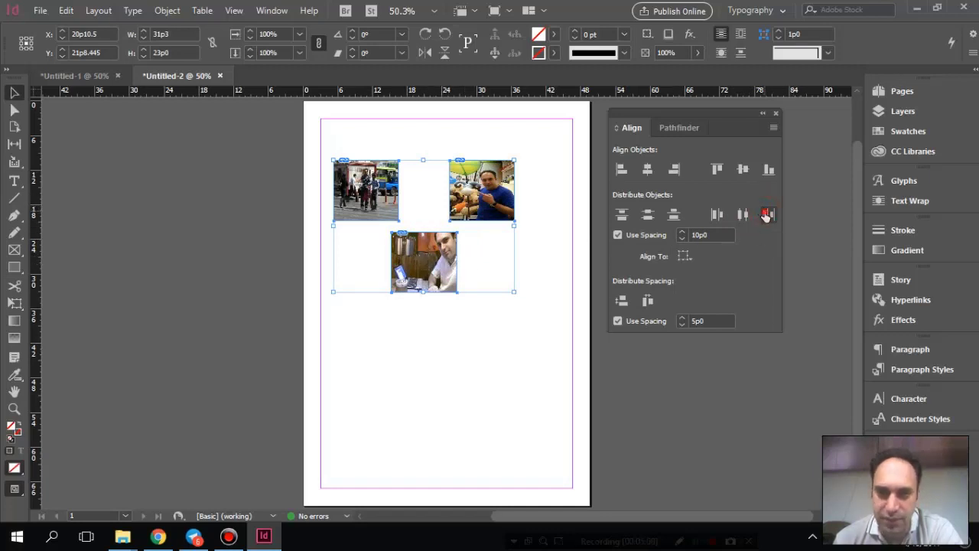
{"action": "left_click", "coordinate": [643, 217]}
{"action": "left_click", "coordinate": [673, 215]}
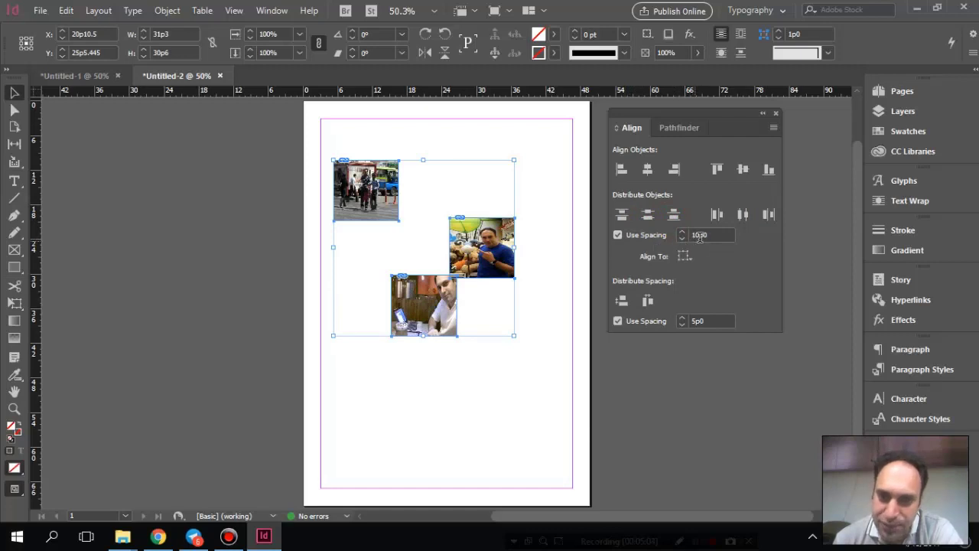
{"action": "left_click", "coordinate": [526, 383]}
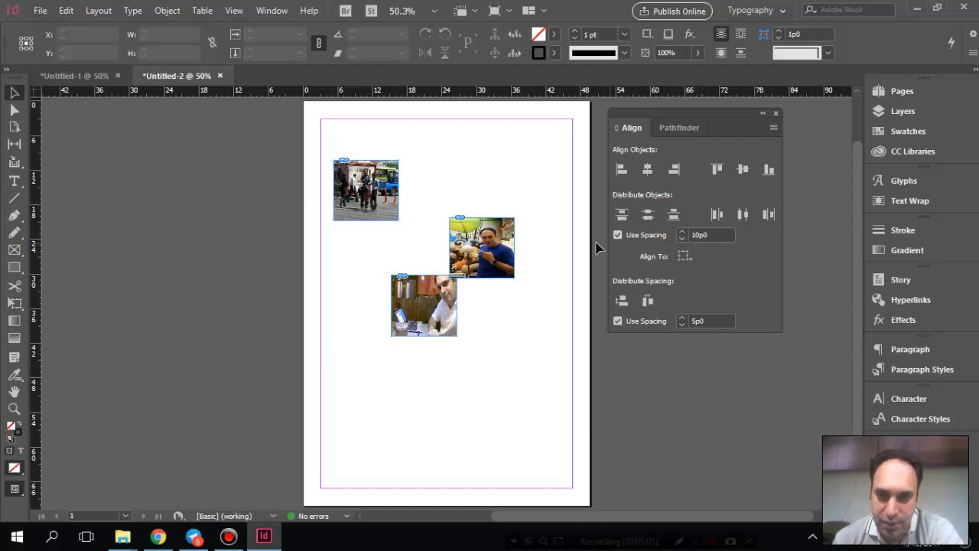
Arrange the three pictures in one column at about X 25p9 with the street photo uppermost, and select them all
{"action": "left_click_drag", "start_coordinate": [502, 245], "coordinate": [446, 239]}
{"action": "left_click_drag", "start_coordinate": [454, 283], "coordinate": [476, 330]}
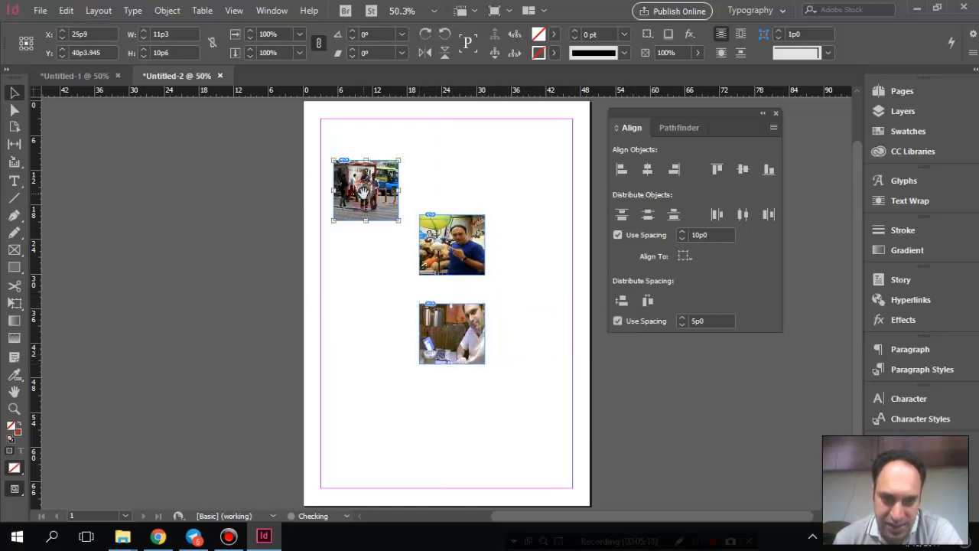
{"action": "left_click", "coordinate": [364, 188]}
{"action": "left_click", "coordinate": [436, 145]}
{"action": "left_click_drag", "start_coordinate": [436, 145], "coordinate": [469, 145]}
{"action": "left_click", "coordinate": [541, 143]}
{"action": "left_click_drag", "start_coordinate": [558, 125], "coordinate": [485, 357]}
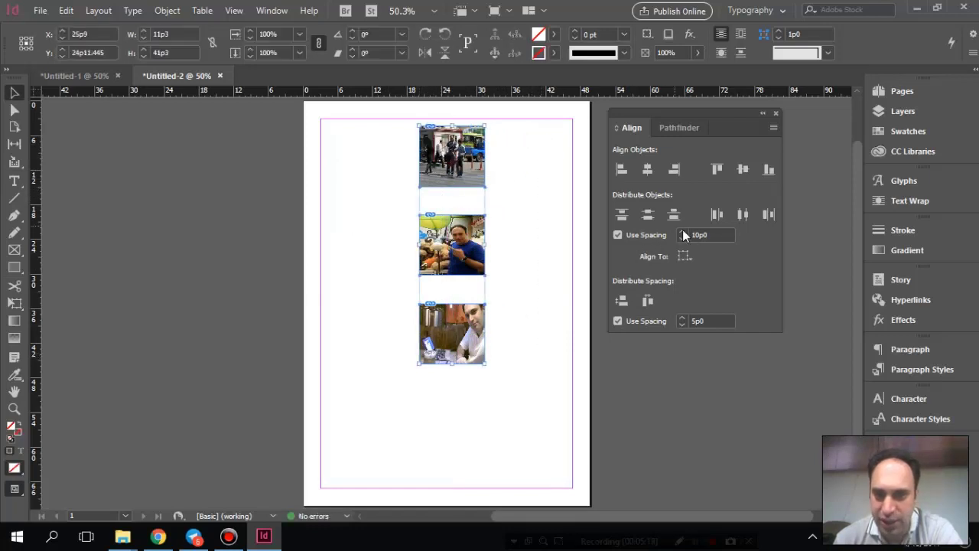
Distribute the column's horizontal centers at 10p0 and move the pictures together to about X 23p1.5, Y 31p8.4
{"action": "left_click", "coordinate": [742, 214]}
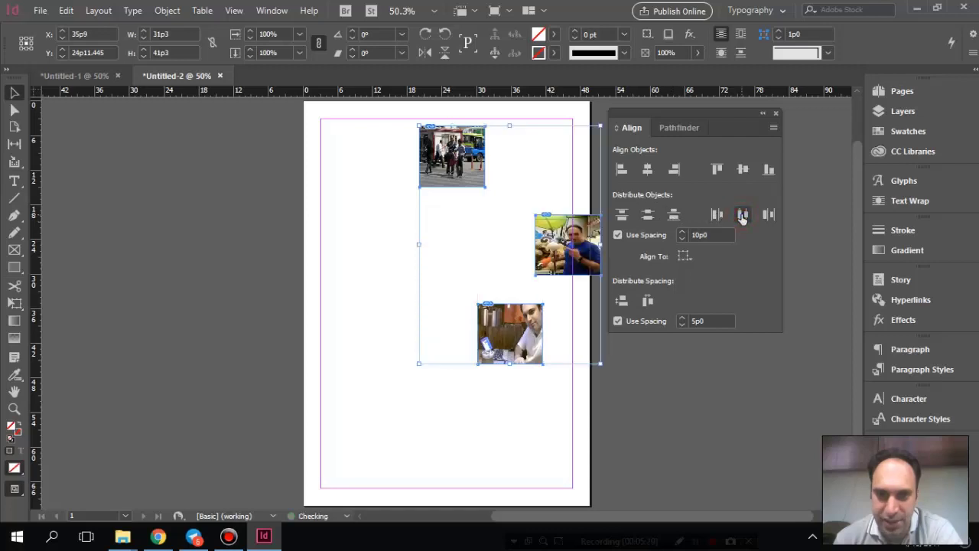
{"action": "left_click_drag", "start_coordinate": [485, 189], "coordinate": [405, 222]}
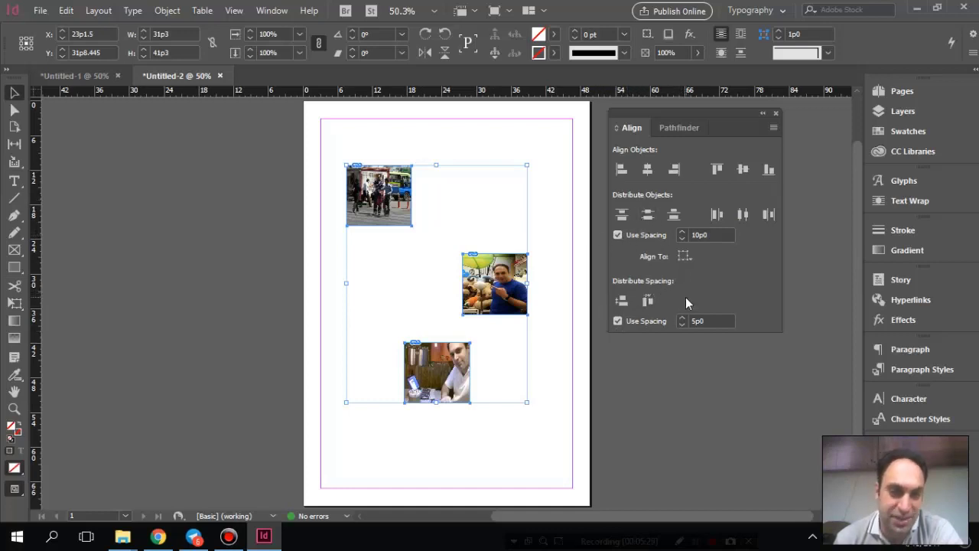
{"action": "left_click", "coordinate": [549, 416]}
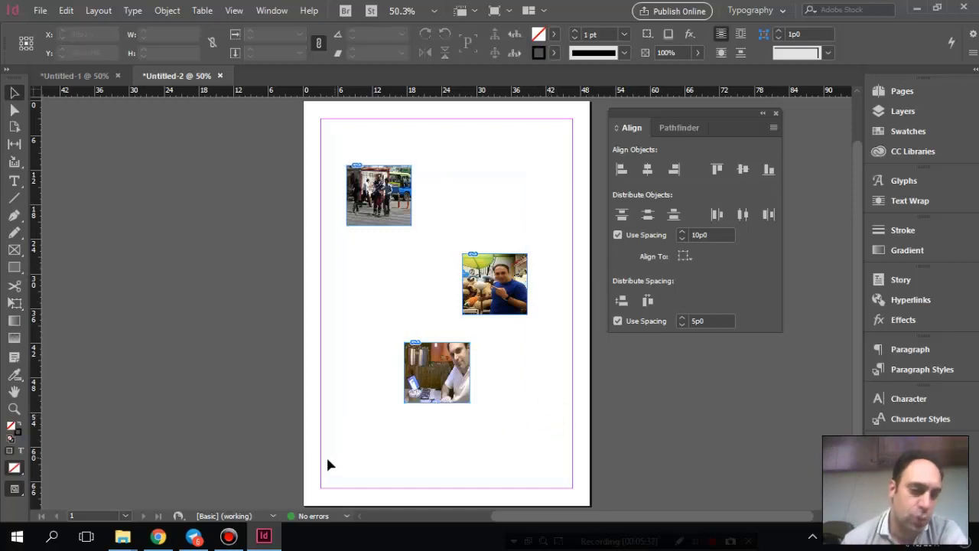
{"action": "left_click", "coordinate": [228, 536]}
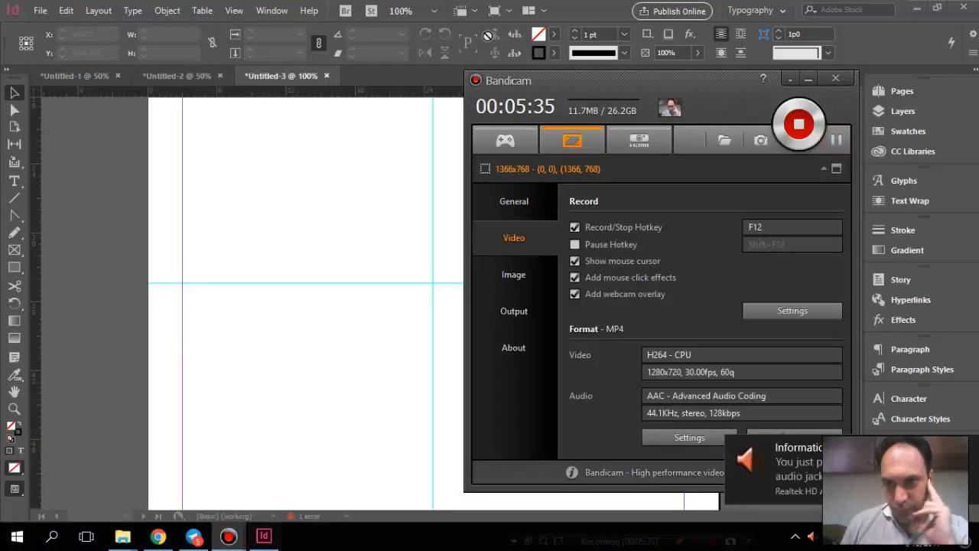
{"action": "key", "text": "alt+Tab"}
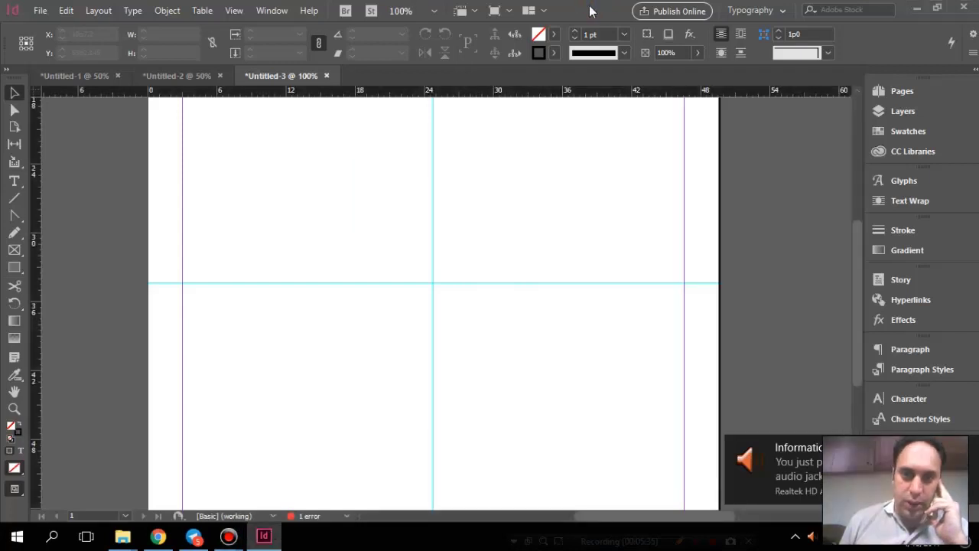
Create a narrow vertical text frame over the vertical guide, above the horizontal guide, and set its list type to Numbers
{"action": "left_click", "coordinate": [15, 182]}
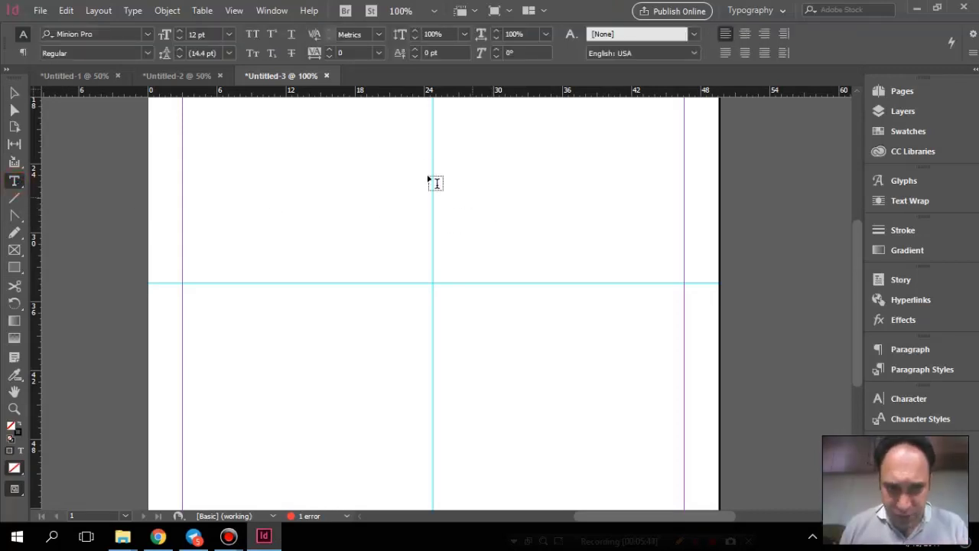
{"action": "left_click_drag", "start_coordinate": [425, 146], "coordinate": [442, 244]}
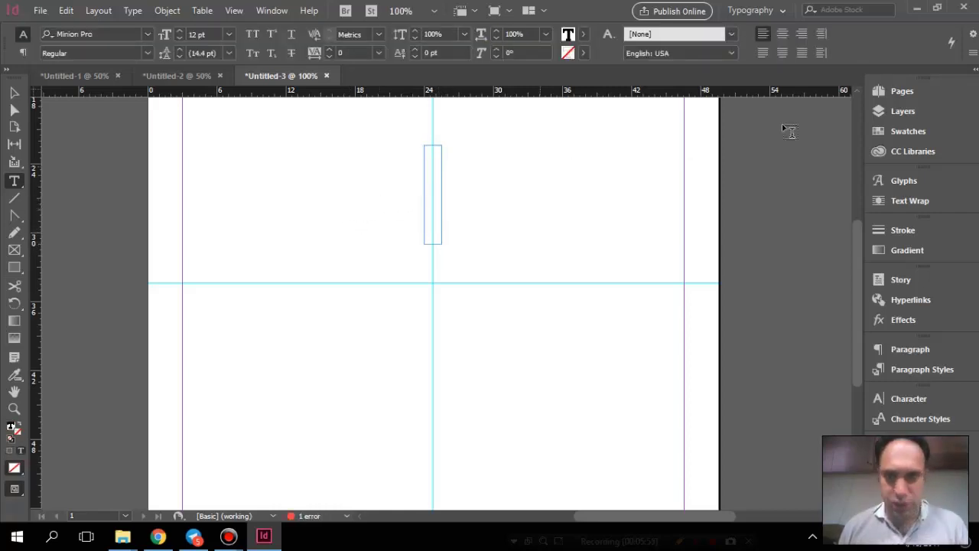
{"action": "left_click", "coordinate": [972, 52]}
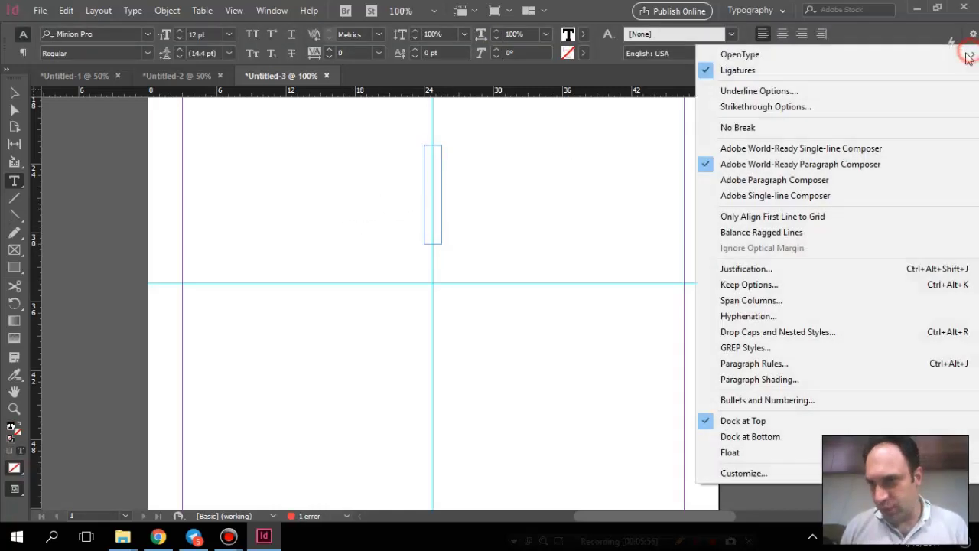
{"action": "left_click", "coordinate": [780, 399]}
{"action": "left_click", "coordinate": [617, 91]}
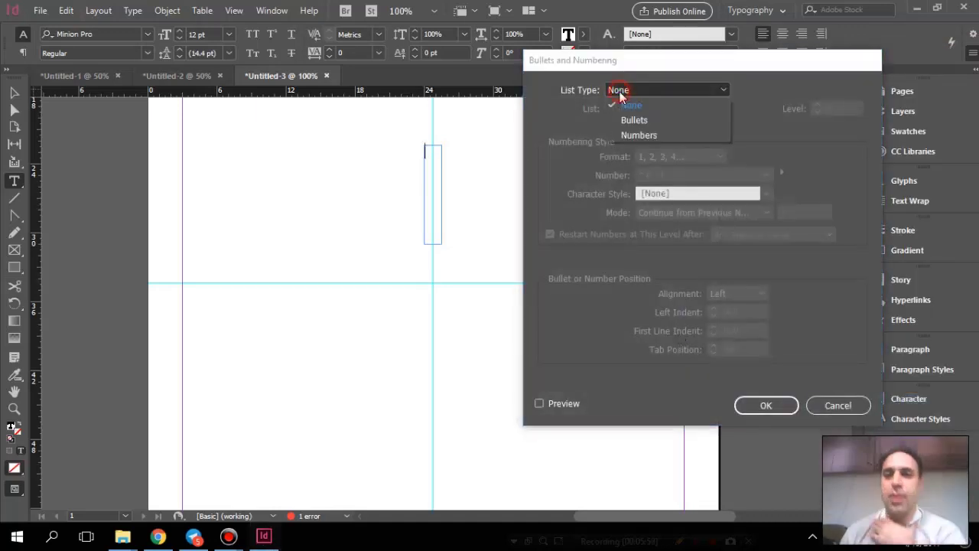
{"action": "left_click", "coordinate": [639, 134]}
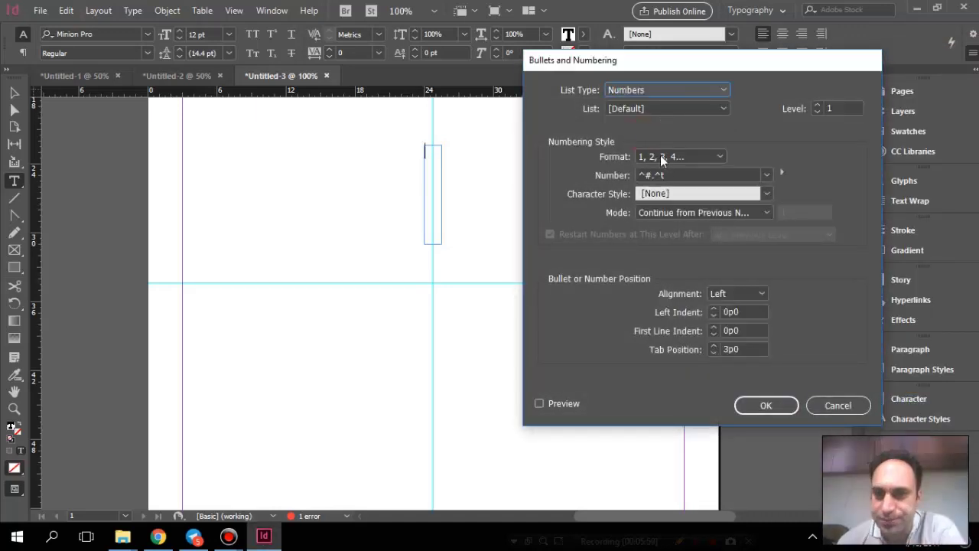
Create a new numbering list, List2, and assign it to the text frame's numbering
{"action": "left_click", "coordinate": [648, 107]}
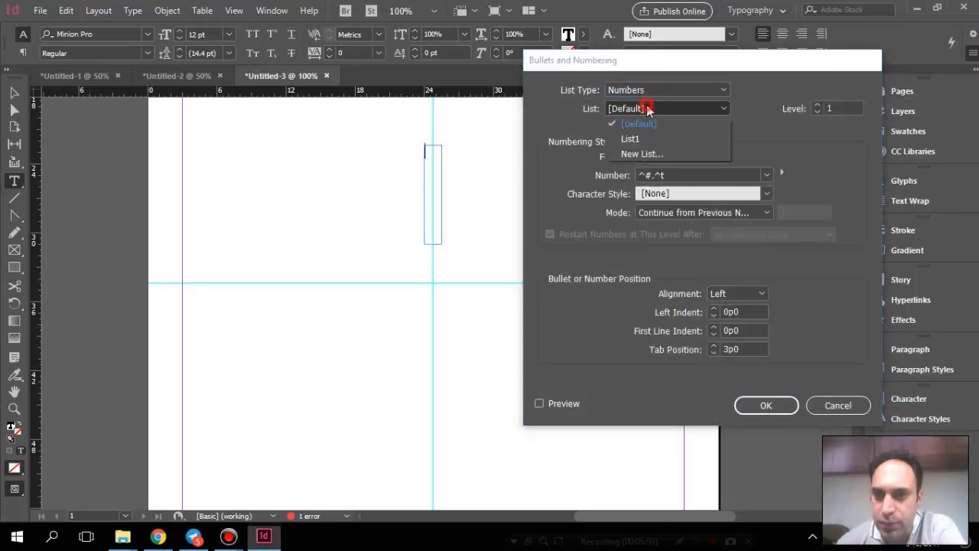
{"action": "left_click", "coordinate": [645, 153]}
{"action": "left_click", "coordinate": [605, 240]}
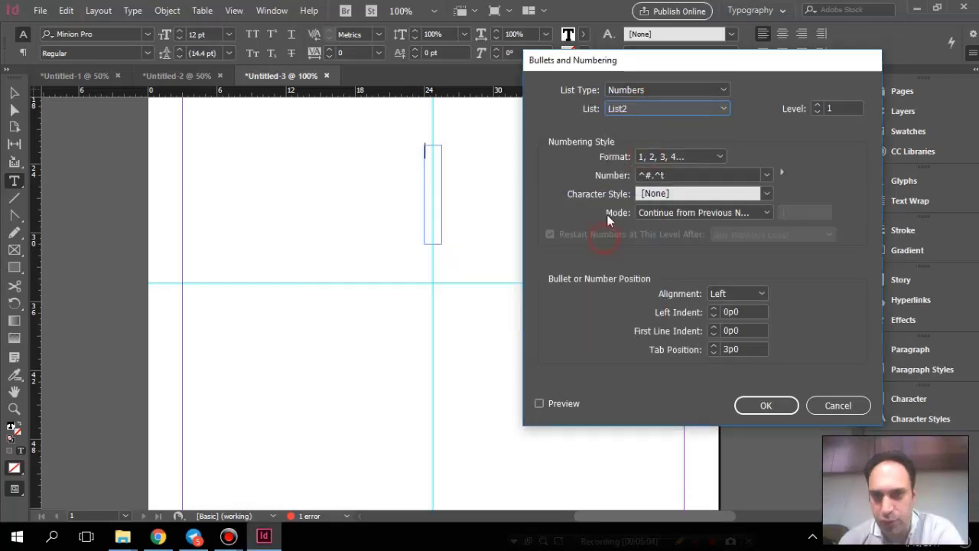
Set the number expression to ^# only, set the number alignment to Center, and apply the numbering
{"action": "left_click_drag", "start_coordinate": [670, 178], "coordinate": [650, 176]}
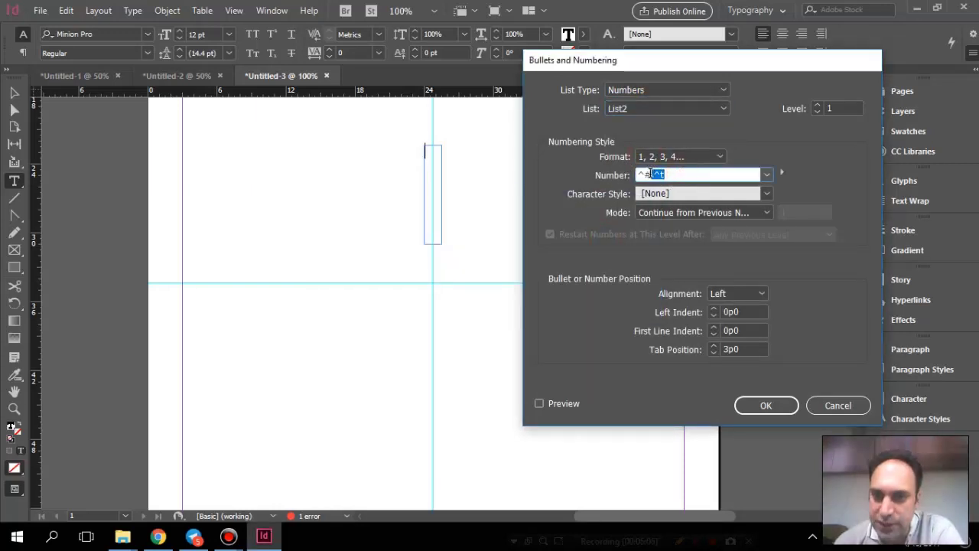
{"action": "key", "text": "BackSpace"}
{"action": "key", "text": "BackSpace"}
{"action": "key", "text": "BackSpace"}
{"action": "type", "text": "^"}
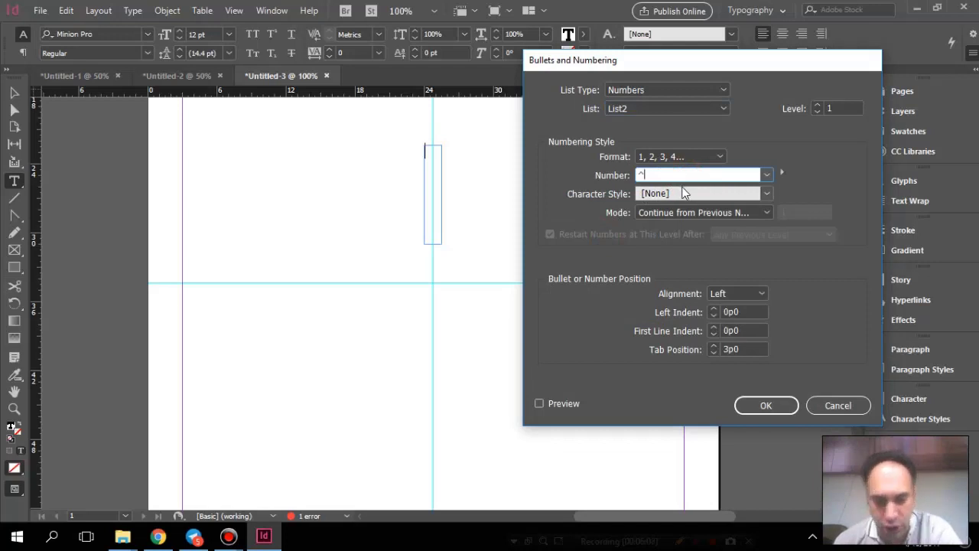
{"action": "type", "text": "#"}
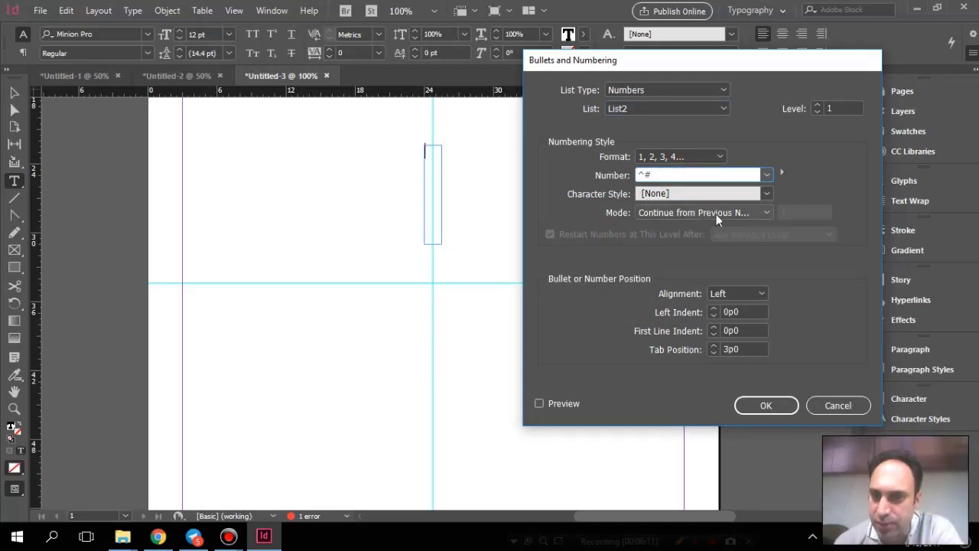
{"action": "left_click", "coordinate": [749, 298]}
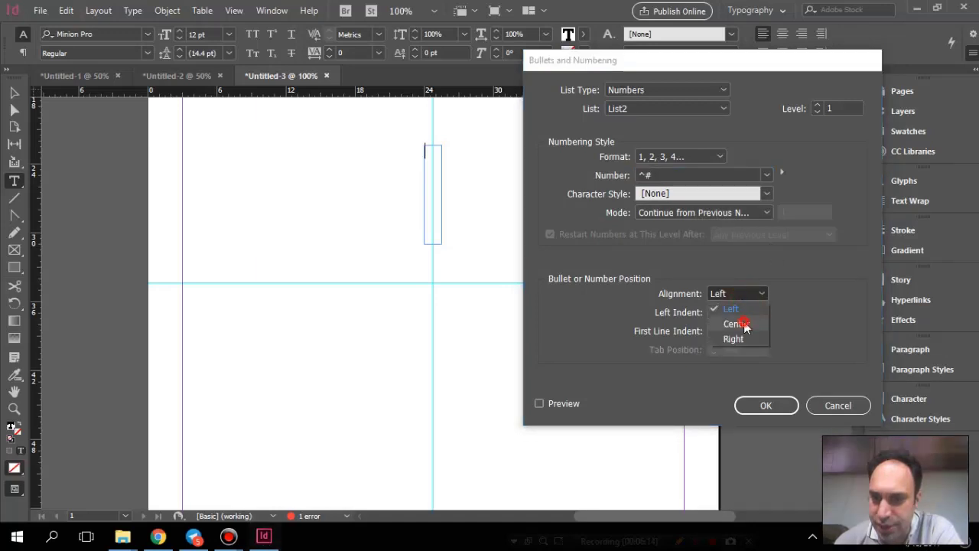
{"action": "left_click", "coordinate": [737, 324]}
{"action": "left_click", "coordinate": [754, 407]}
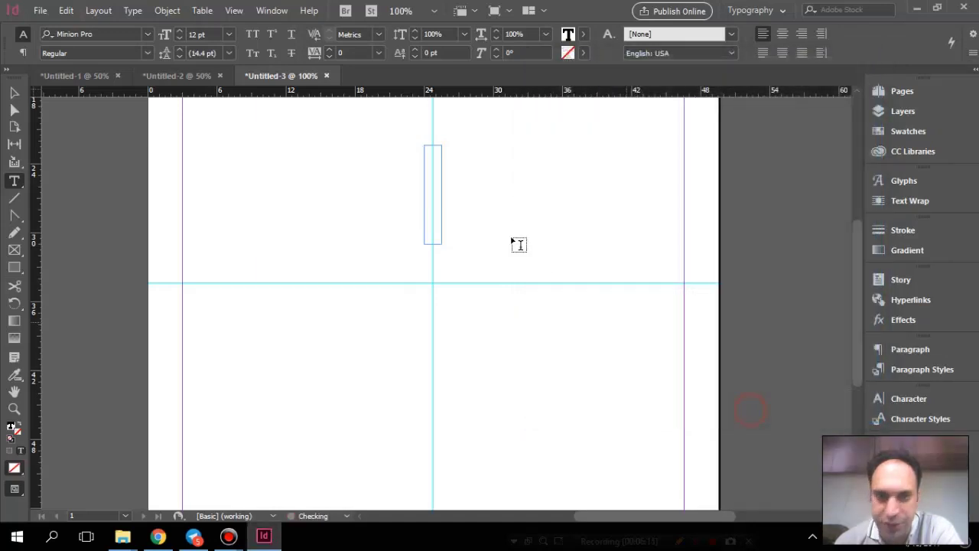
Fill the narrow text frame with automatically numbered lines from 1 to 7
{"action": "left_click", "coordinate": [431, 159]}
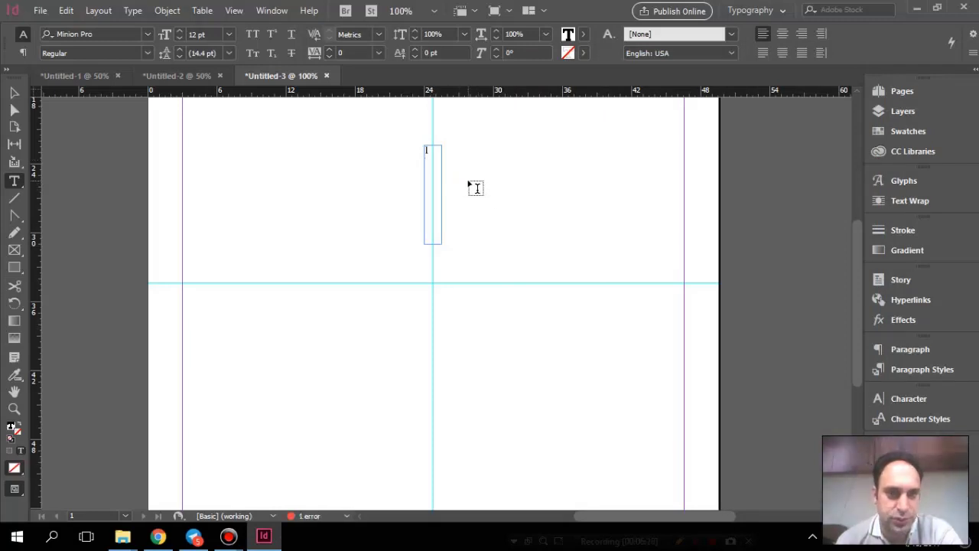
{"action": "type", "text": "2"}
{"action": "key", "text": "Return"}
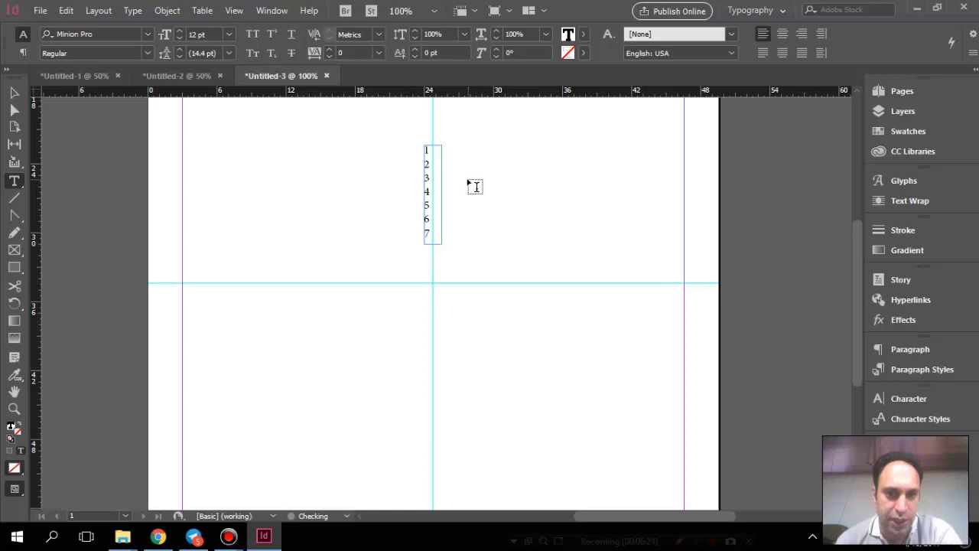
Set all the numbered lines in the narrow frame to the Titr font and center-align them
{"action": "key", "text": "ctrl+a"}
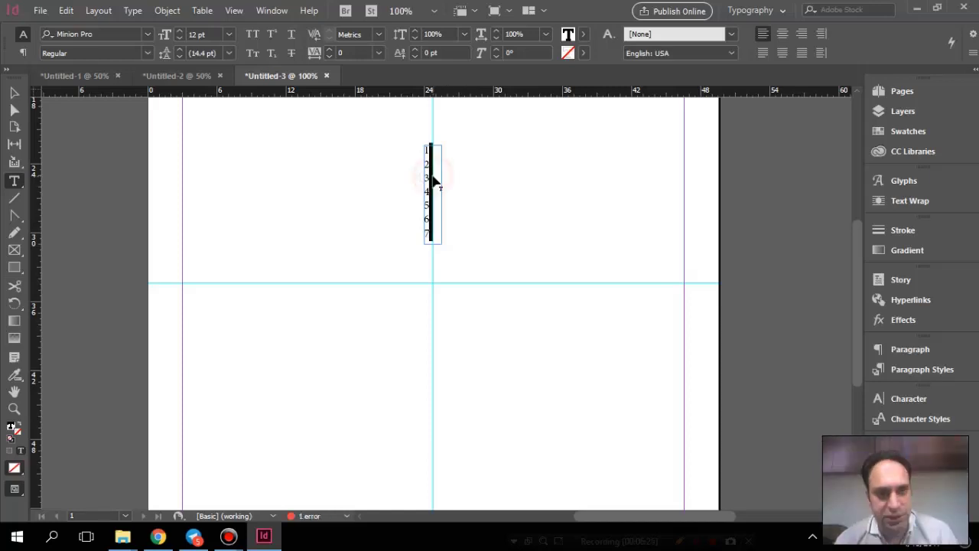
{"action": "left_click", "coordinate": [146, 34]}
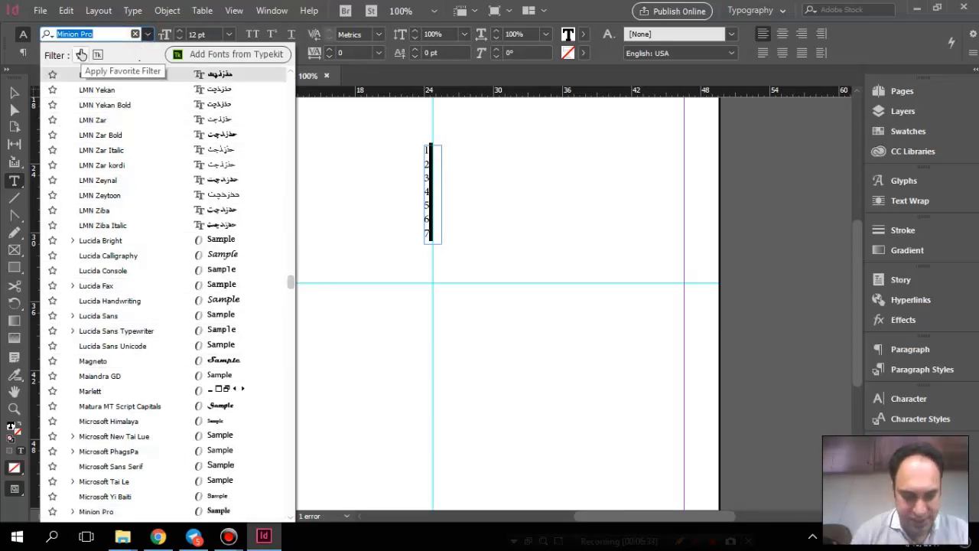
{"action": "type", "text": "tit"}
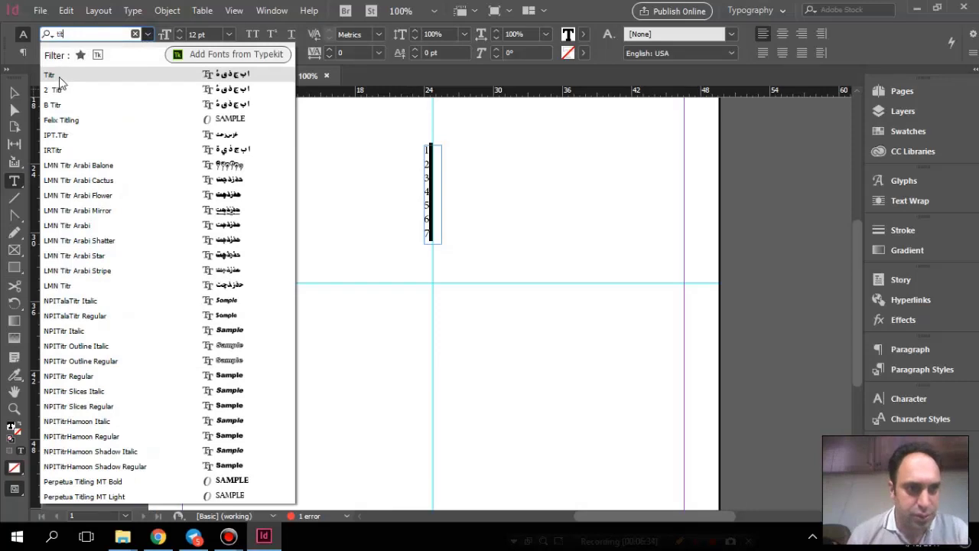
{"action": "left_click", "coordinate": [54, 75]}
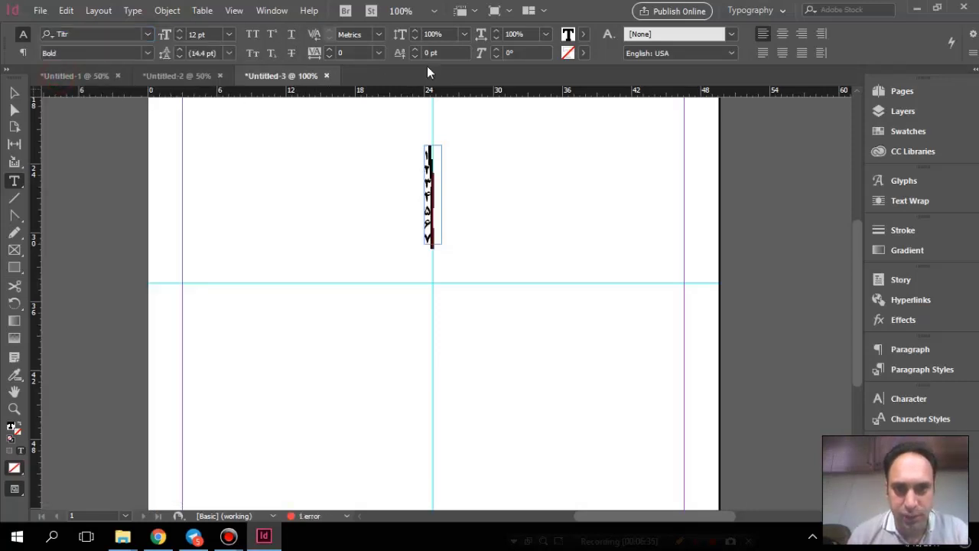
{"action": "left_click", "coordinate": [784, 36]}
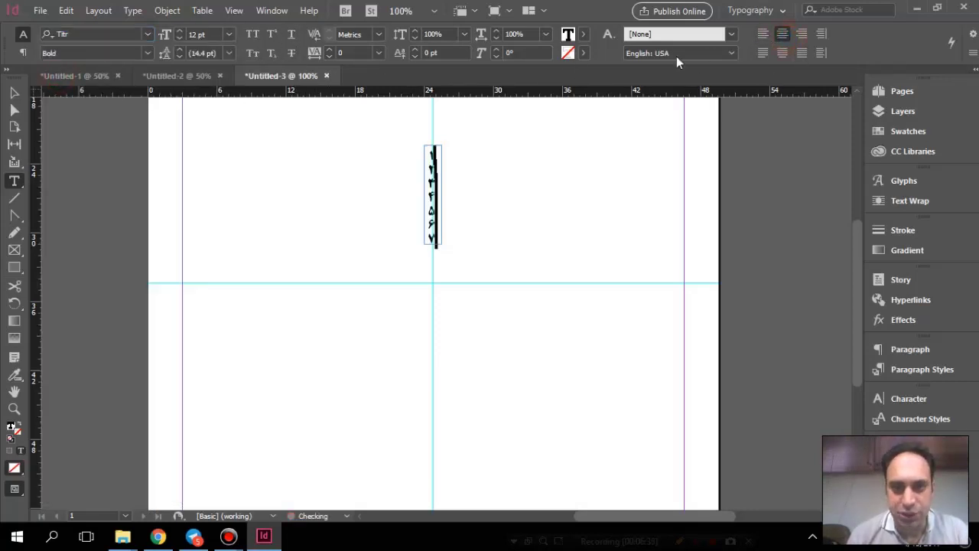
Create a copy of the numbered text frame rotated 45° around the intersection of the two guides
{"action": "left_click", "coordinate": [14, 93]}
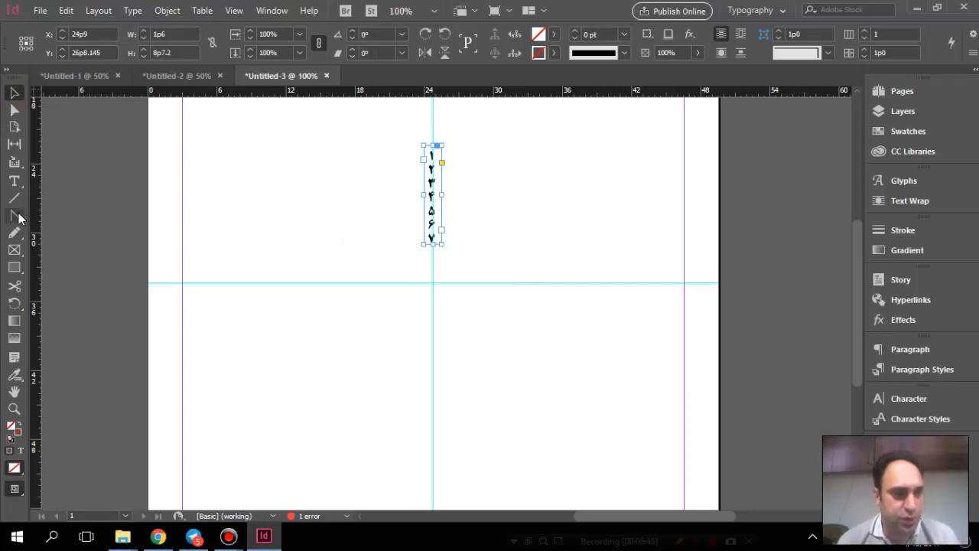
{"action": "left_click_drag", "start_coordinate": [15, 306], "coordinate": [67, 325]}
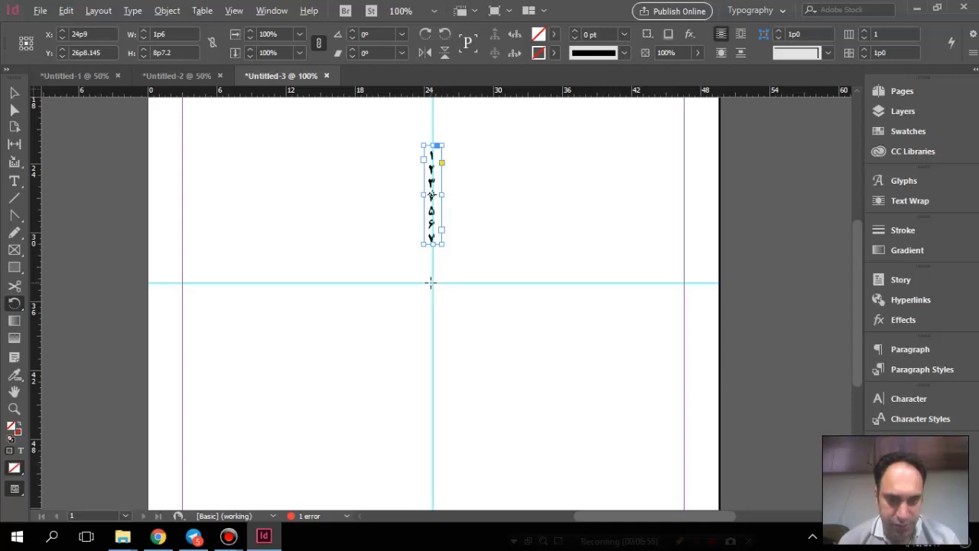
{"action": "left_click", "coordinate": [433, 282], "text": "alt"}
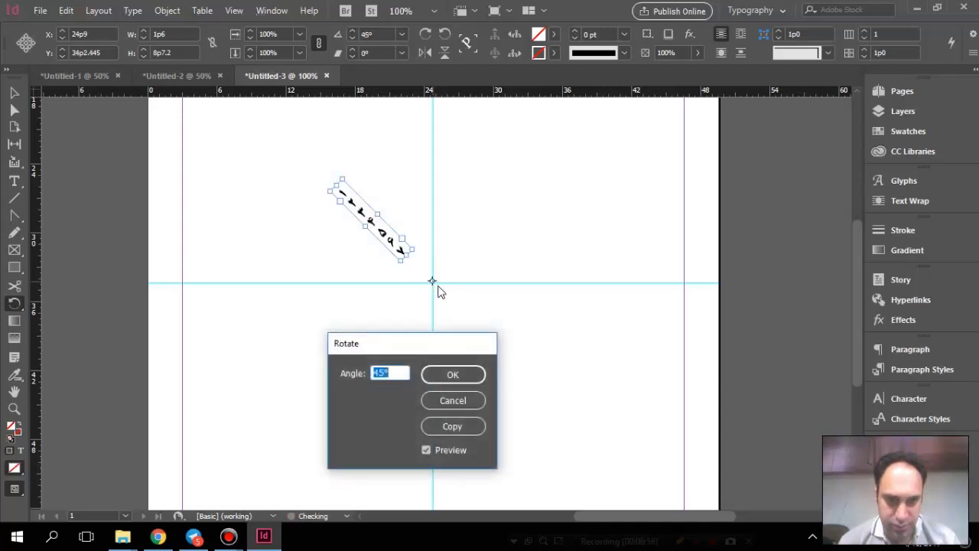
{"action": "left_click", "coordinate": [462, 400]}
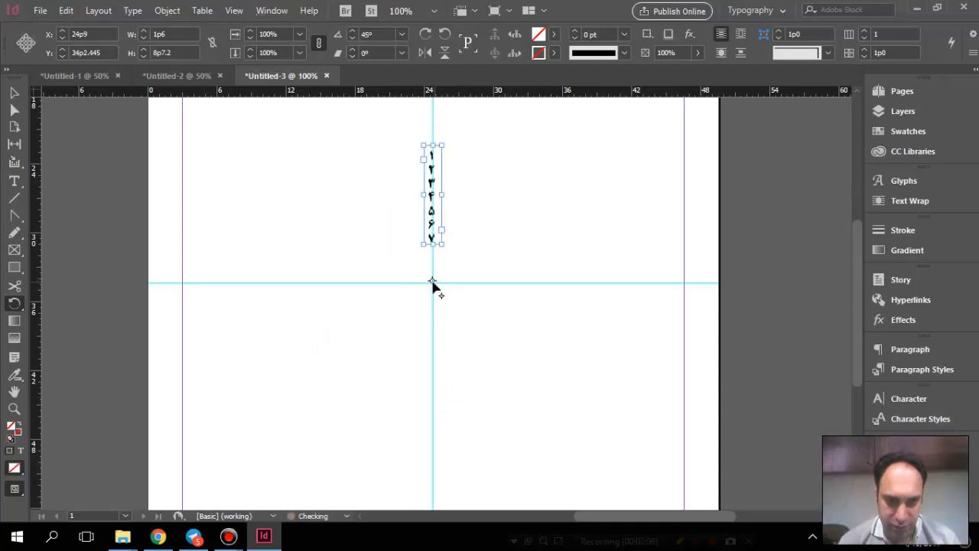
{"action": "left_click", "coordinate": [432, 282]}
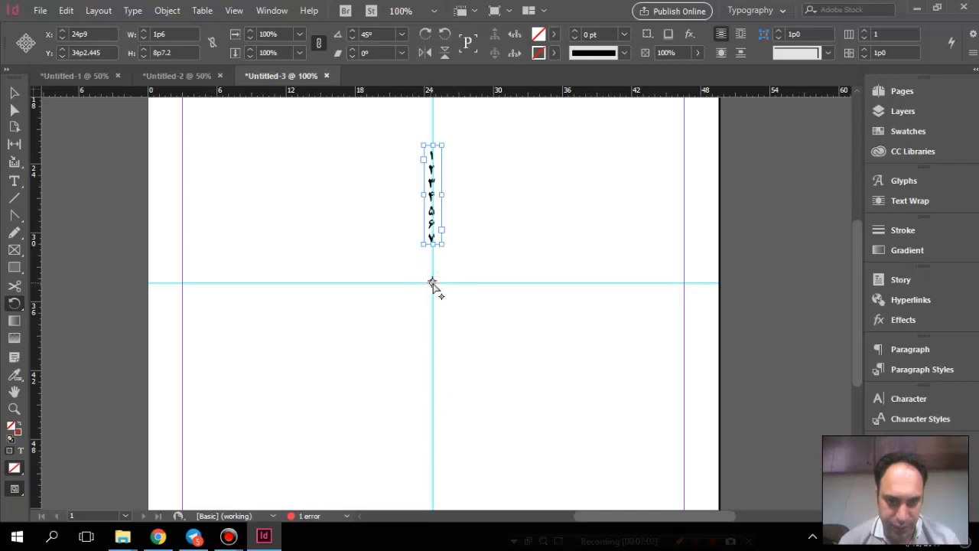
{"action": "left_click", "coordinate": [432, 282]}
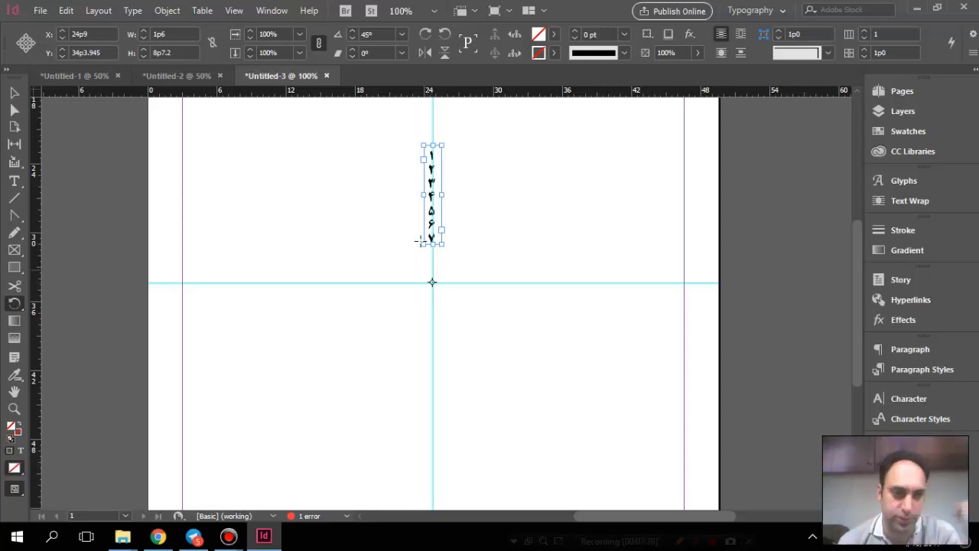
{"action": "left_click", "coordinate": [432, 283], "text": "alt"}
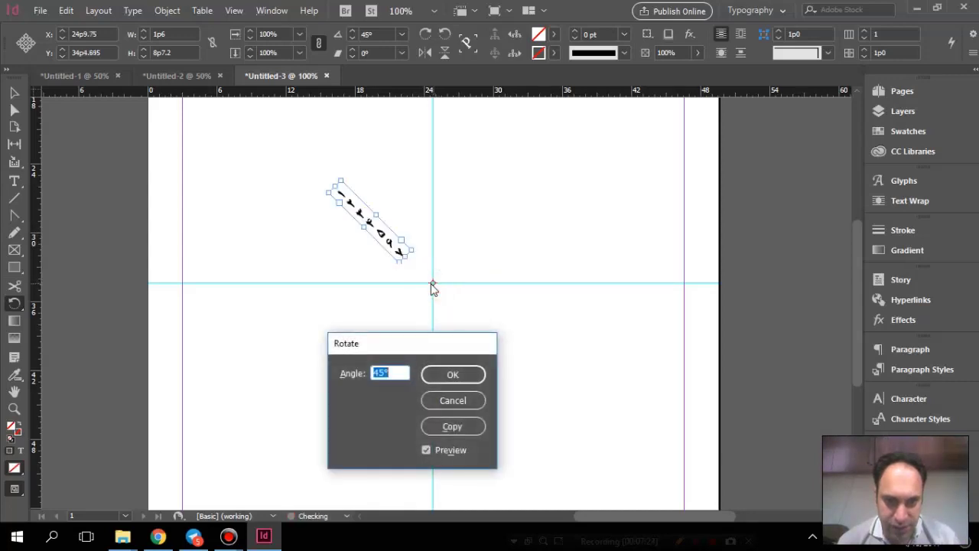
{"action": "left_click_drag", "start_coordinate": [398, 348], "coordinate": [504, 131]}
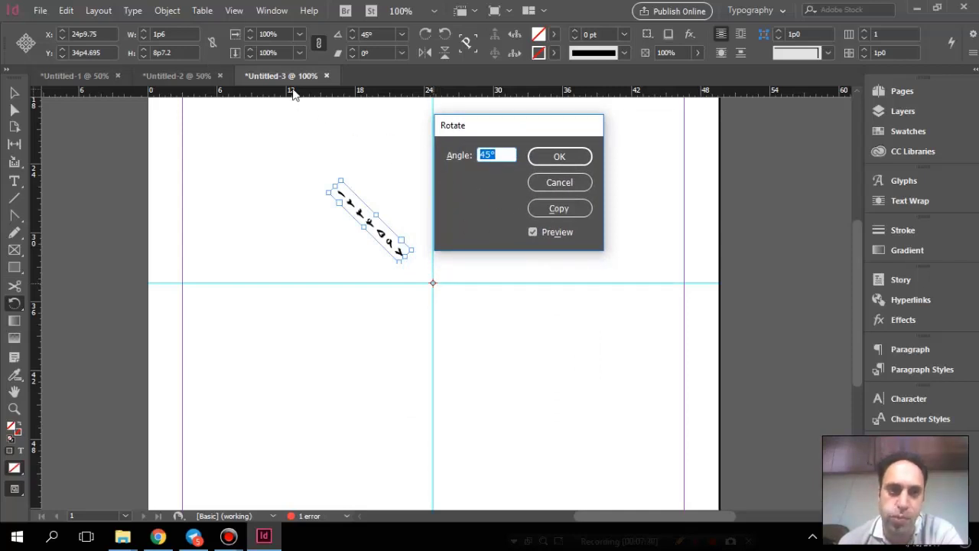
{"action": "left_click", "coordinate": [269, 12]}
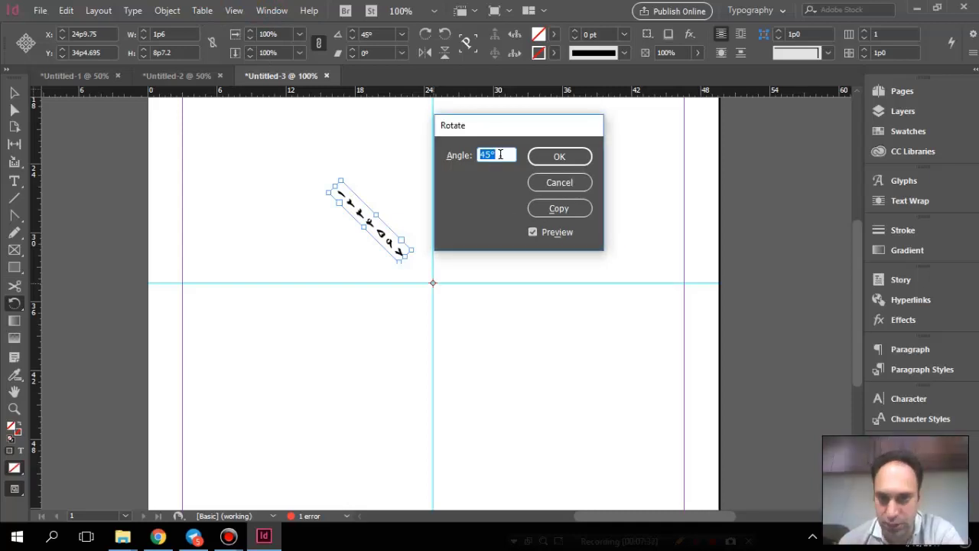
{"action": "left_click", "coordinate": [551, 210]}
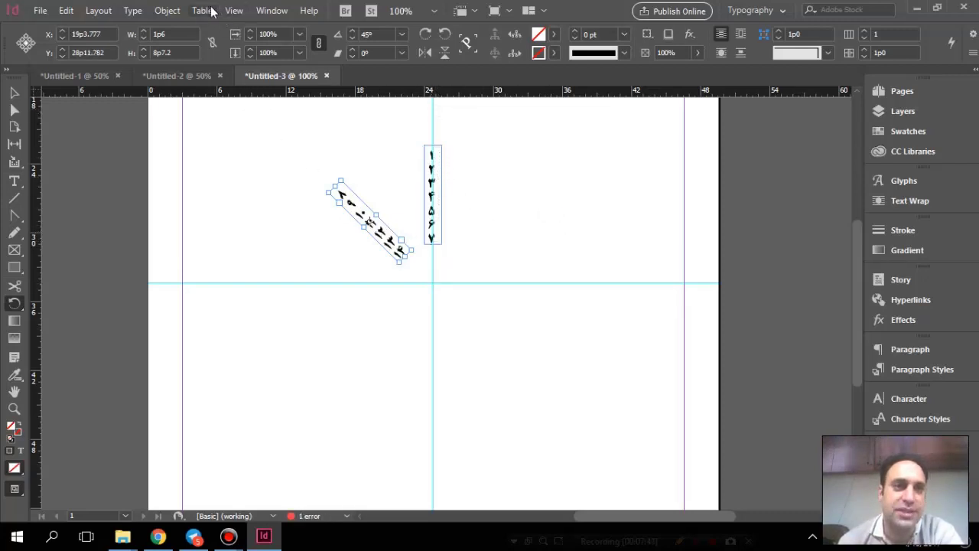
Repeat the rotated copy with Transform Sequence Again until eight numbered frames form a full circle around the guide intersection
{"action": "left_click", "coordinate": [159, 10]}
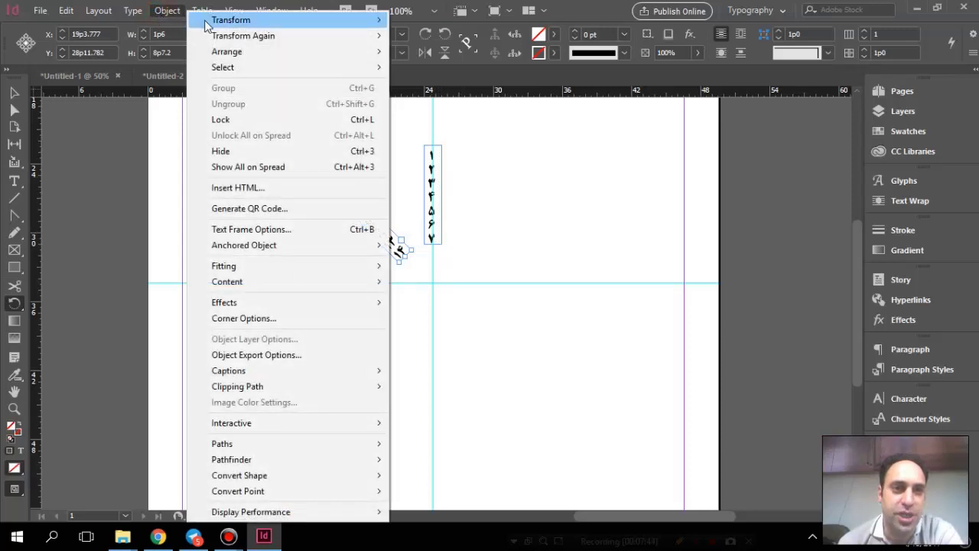
{"action": "mouse_move", "coordinate": [230, 37]}
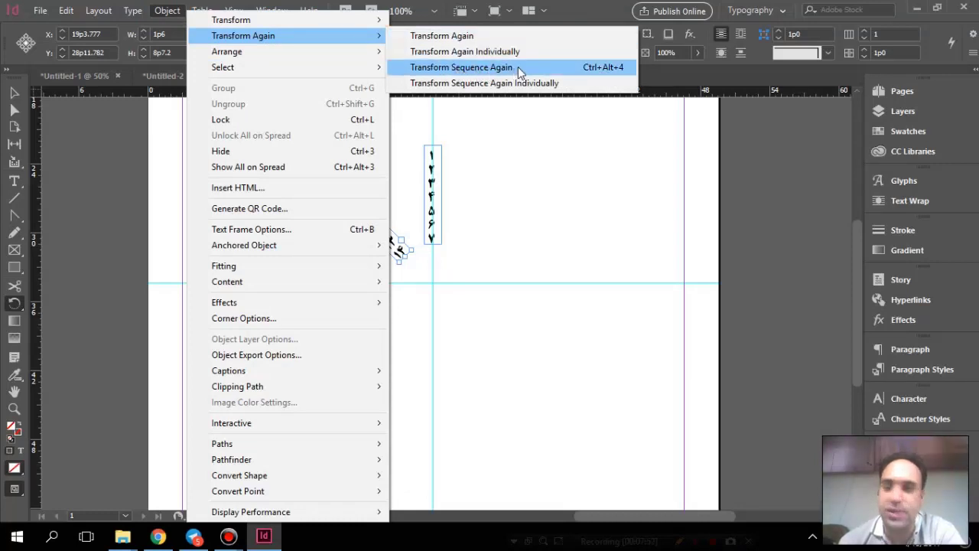
{"action": "left_click", "coordinate": [589, 14]}
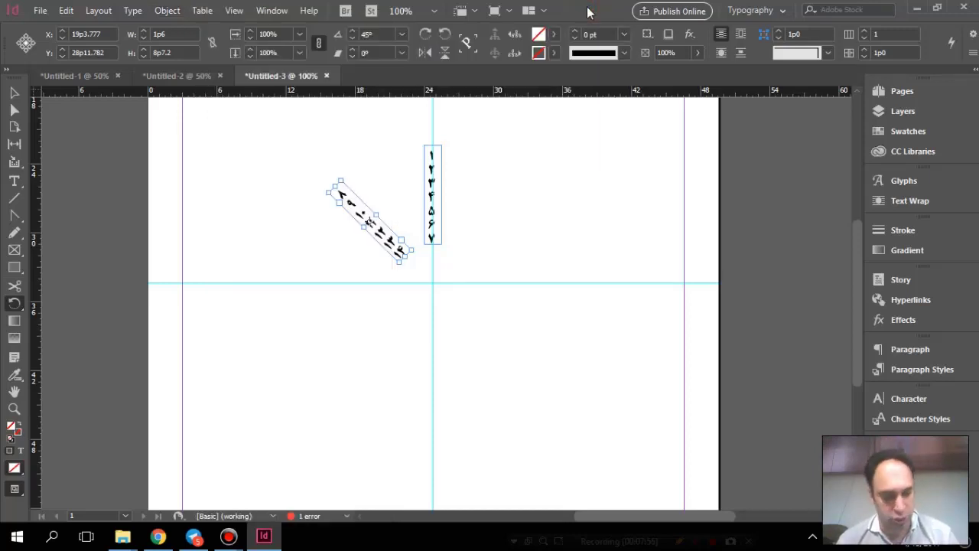
{"action": "key", "text": "ctrl+alt+4"}
{"action": "key", "text": "ctrl+alt+4"}
{"action": "key", "text": "ctrl+alt+4"}
{"action": "key", "text": "ctrl+alt+4"}
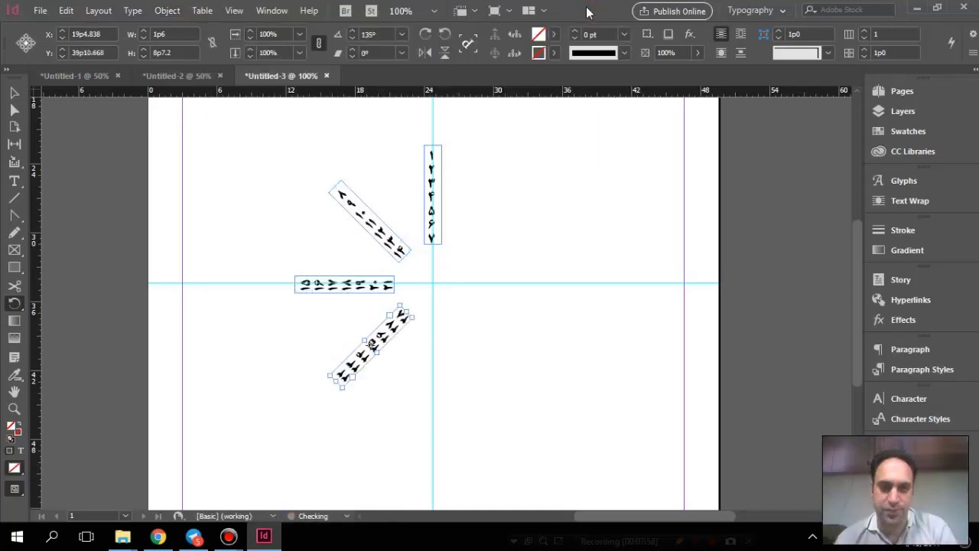
{"action": "key", "text": "ctrl+alt+4"}
{"action": "key", "text": "ctrl+alt+4"}
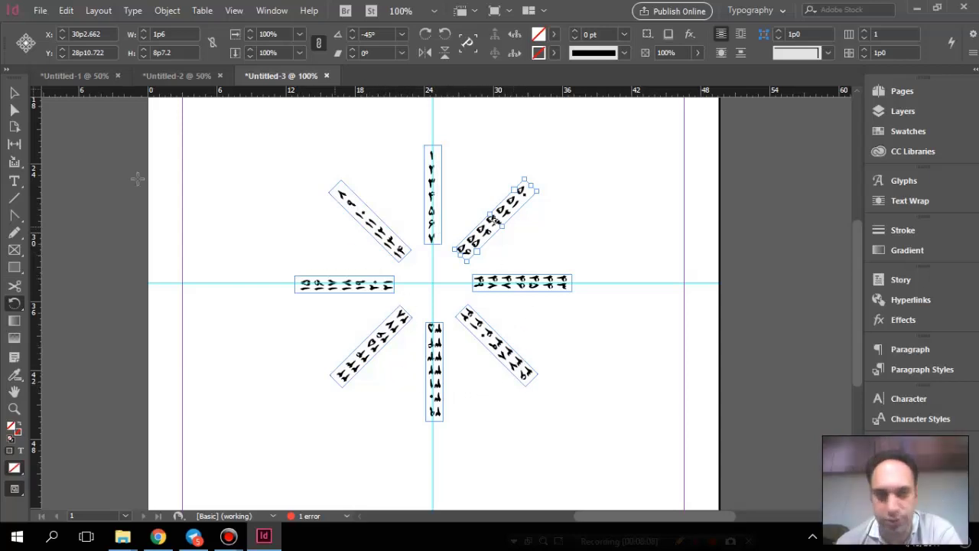
Delete all the rotated copies, keeping only the original vertical frame numbered 1 to 7
{"action": "left_click", "coordinate": [14, 94]}
{"action": "left_click", "coordinate": [214, 166]}
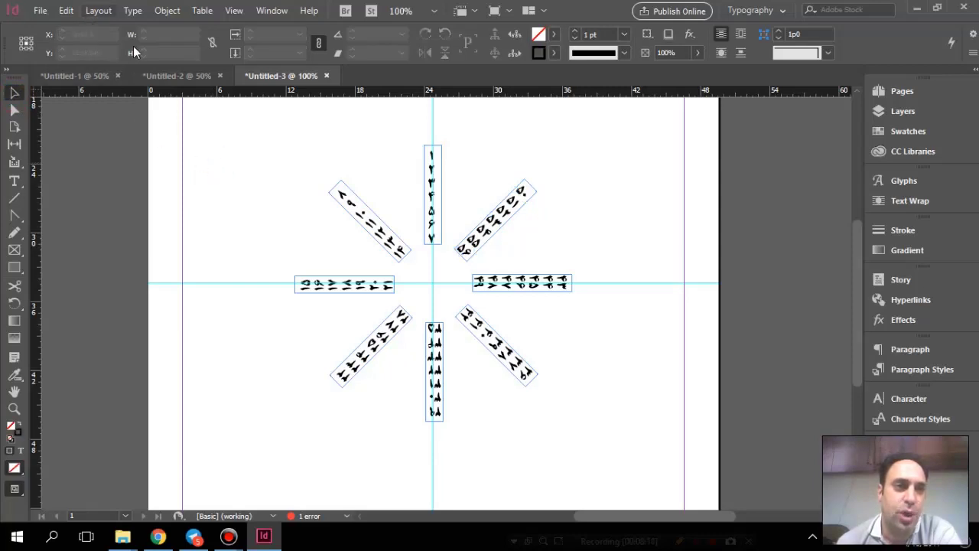
{"action": "left_click", "coordinate": [488, 229]}
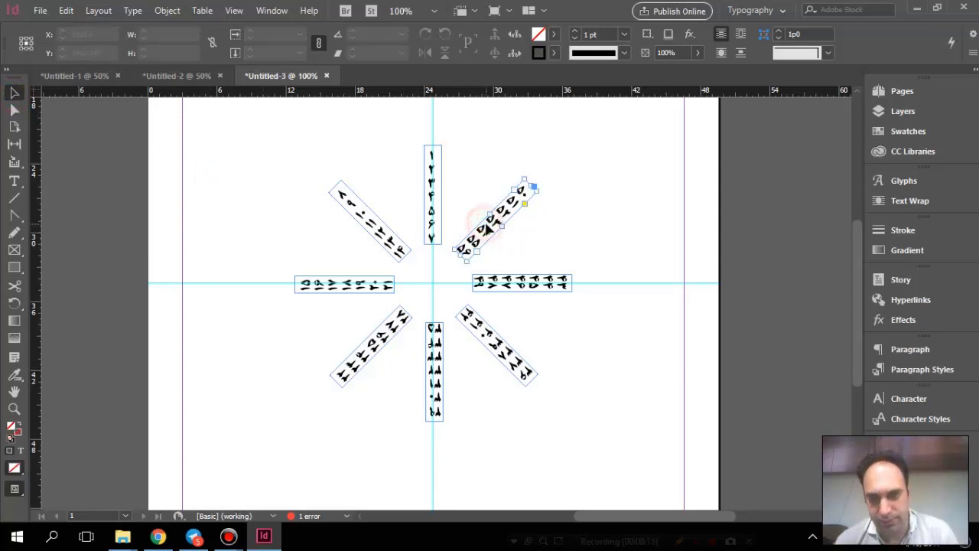
{"action": "key", "text": "Delete"}
{"action": "left_click", "coordinate": [507, 284]}
{"action": "key", "text": "Delete"}
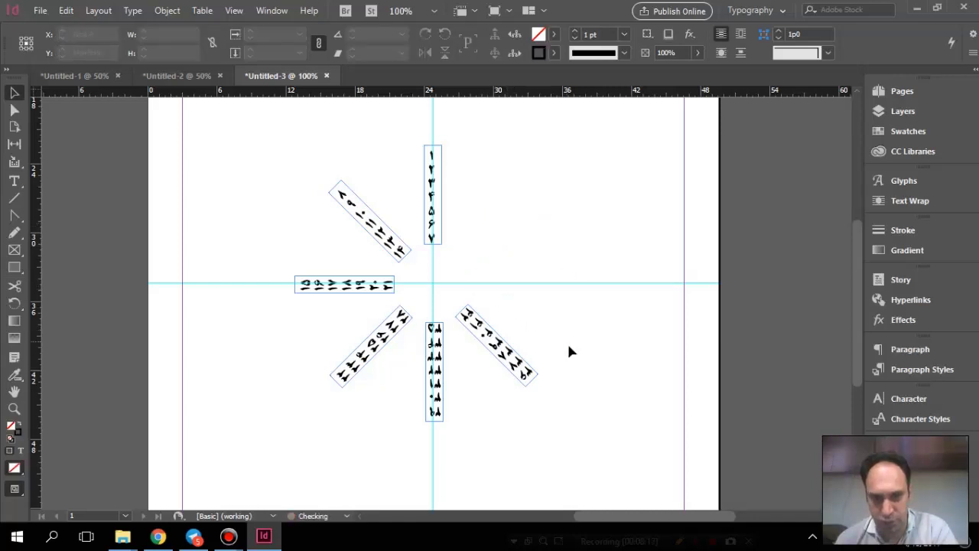
{"action": "left_click_drag", "start_coordinate": [567, 341], "coordinate": [289, 409]}
{"action": "key", "text": "Delete"}
{"action": "left_click_drag", "start_coordinate": [344, 374], "coordinate": [358, 320]}
{"action": "left_click_drag", "start_coordinate": [355, 248], "coordinate": [349, 194]}
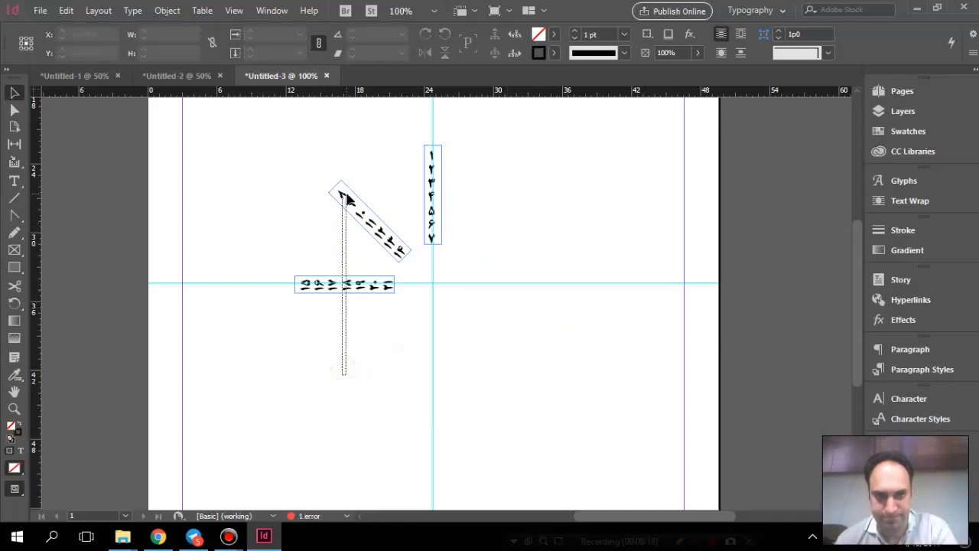
{"action": "key", "text": "Delete"}
Select the original numbered frame, show the Transform panel beside it, and activate the Rotate tool
{"action": "left_click", "coordinate": [431, 202]}
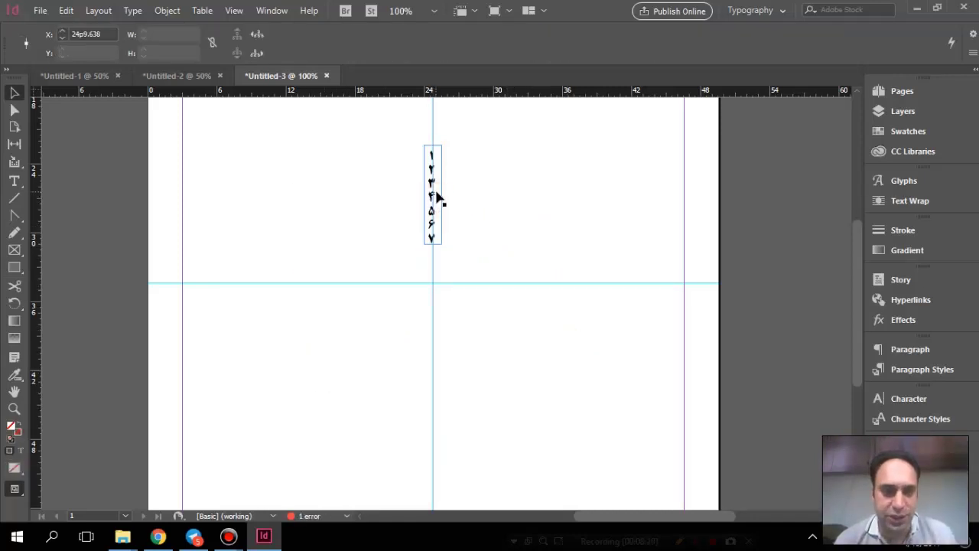
{"action": "left_click", "coordinate": [433, 194]}
{"action": "left_click", "coordinate": [272, 10]}
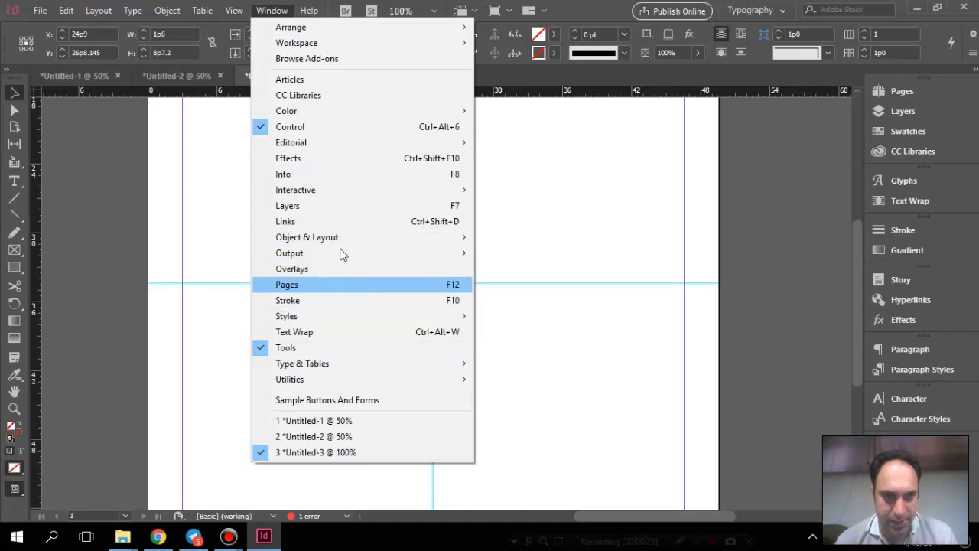
{"action": "mouse_move", "coordinate": [339, 236]}
{"action": "left_click", "coordinate": [541, 268]}
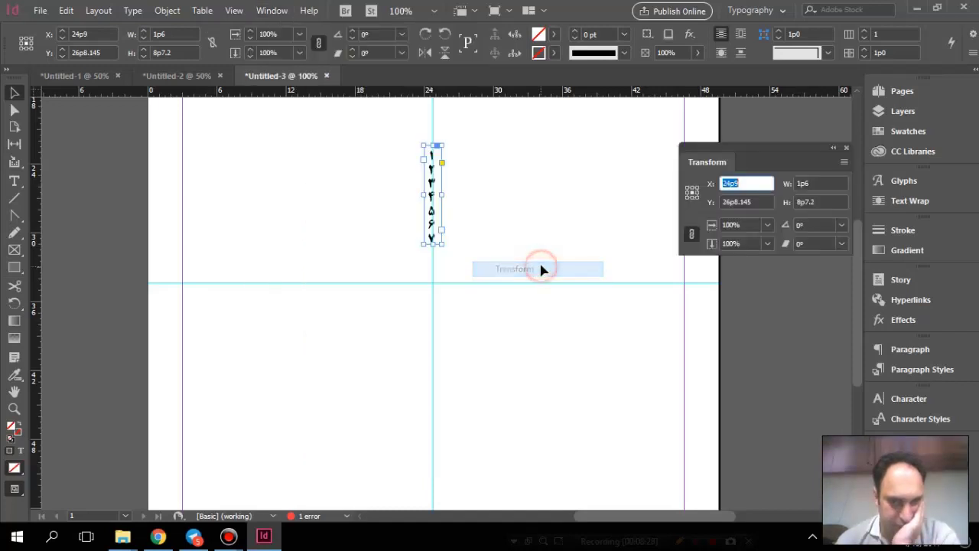
{"action": "left_click_drag", "start_coordinate": [712, 156], "coordinate": [588, 156]}
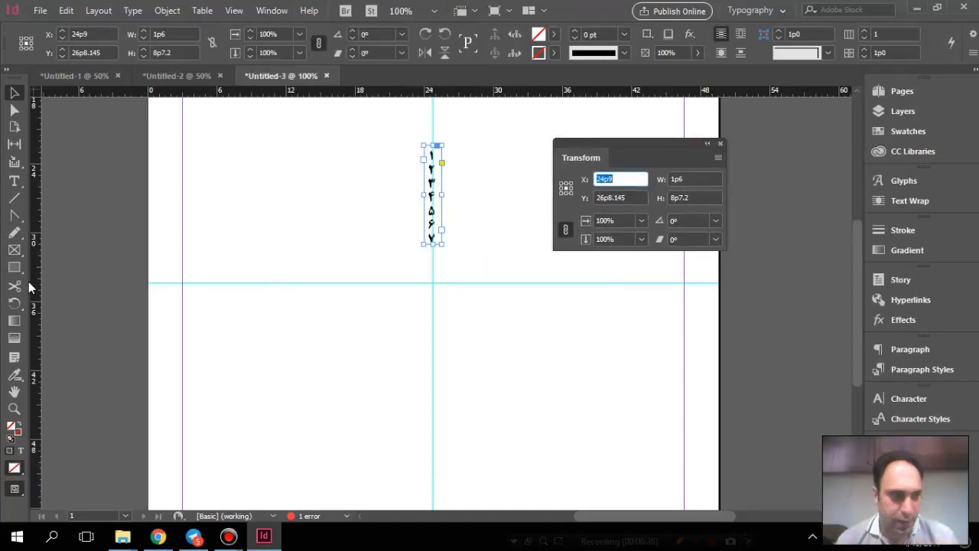
{"action": "left_click", "coordinate": [14, 303]}
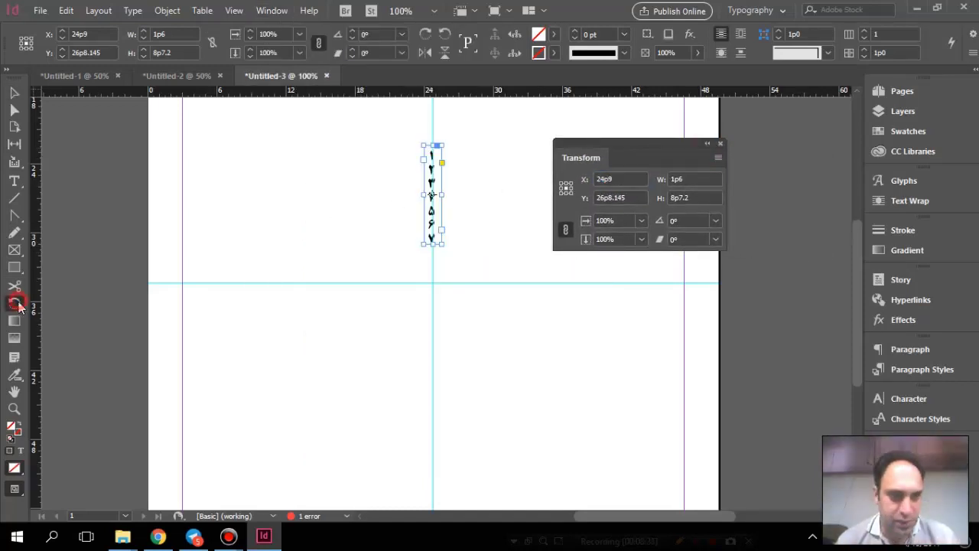
{"action": "left_click", "coordinate": [659, 221], "text": "alt"}
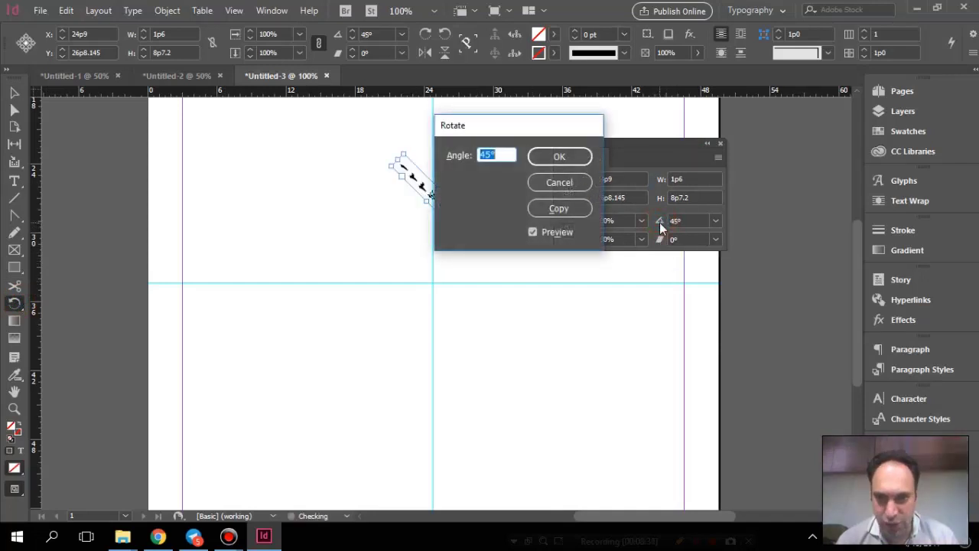
{"action": "left_click_drag", "start_coordinate": [494, 127], "coordinate": [570, 131]}
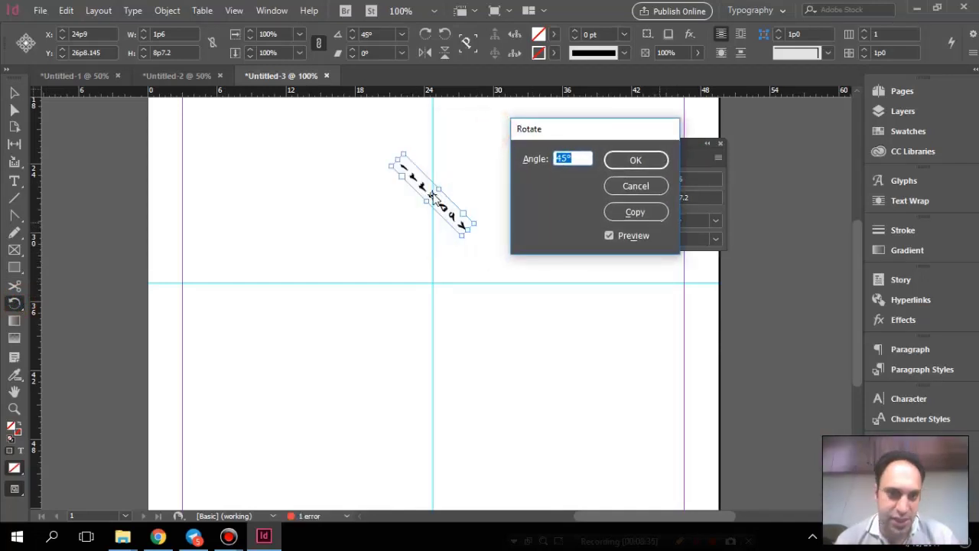
{"action": "left_click", "coordinate": [636, 186]}
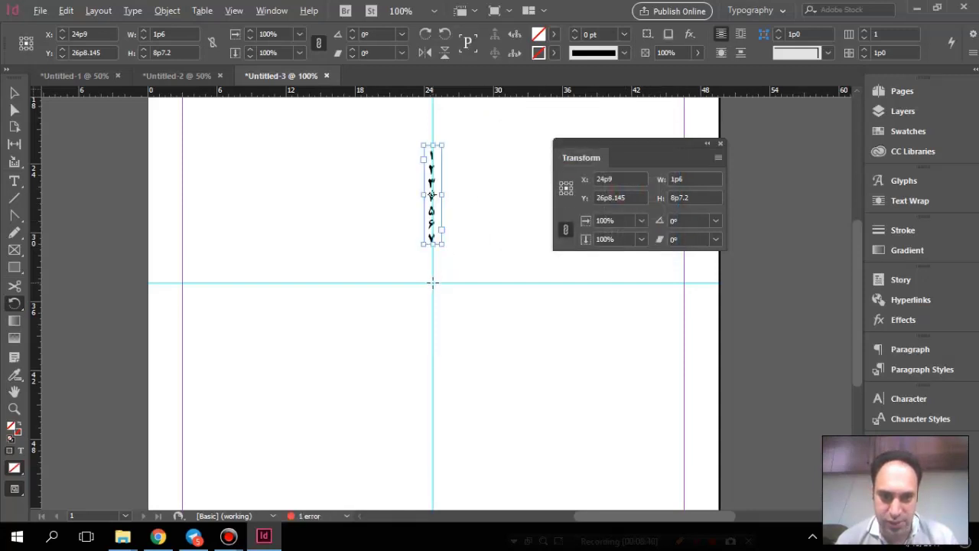
Create a copy of the numbered frame rotated 36° around the intersection of the two guides
{"action": "left_click", "coordinate": [433, 283], "text": "alt"}
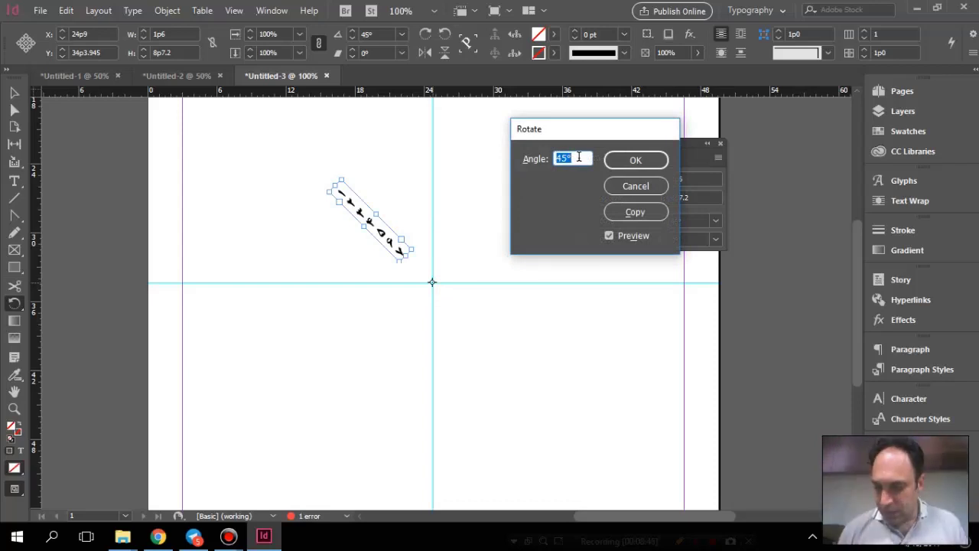
{"action": "type", "text": "36"}
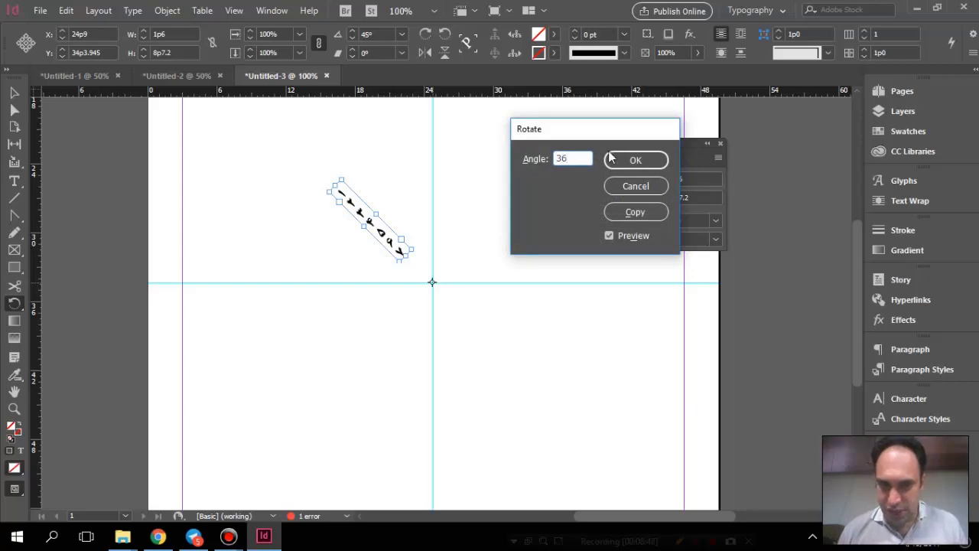
{"action": "left_click", "coordinate": [635, 212]}
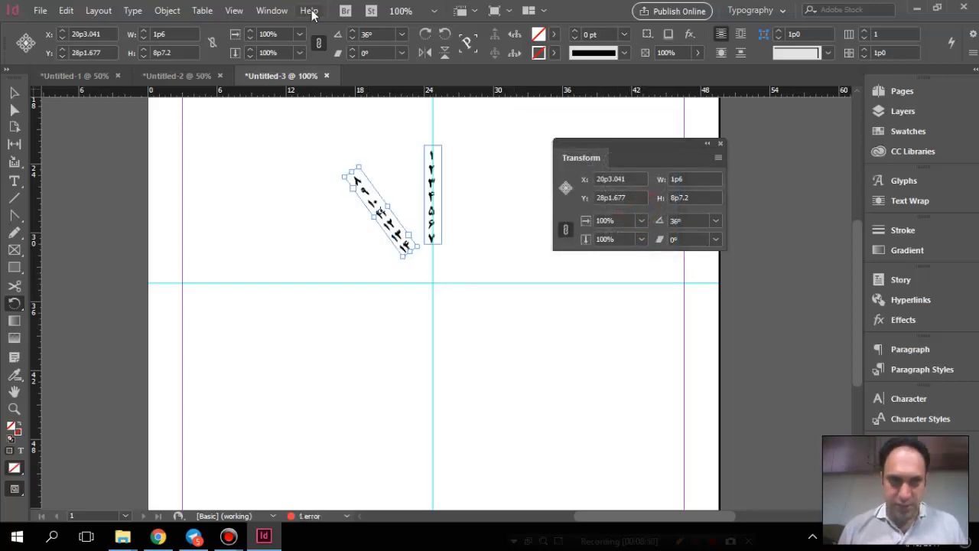
Repeat the 36° rotated copy with Transform Sequence Again until ten numbered frames form a full circle around the guide intersection
{"action": "left_click", "coordinate": [202, 12]}
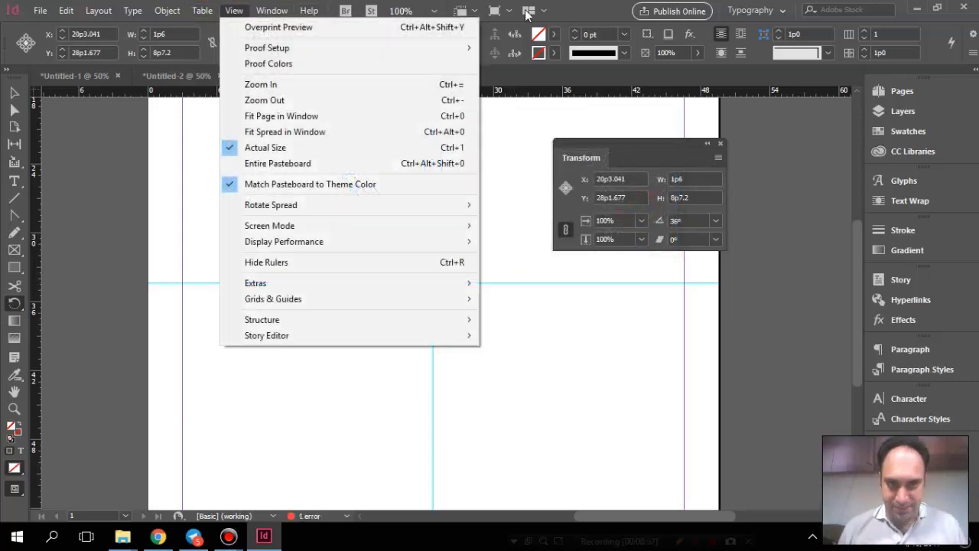
{"action": "mouse_move", "coordinate": [196, 37]}
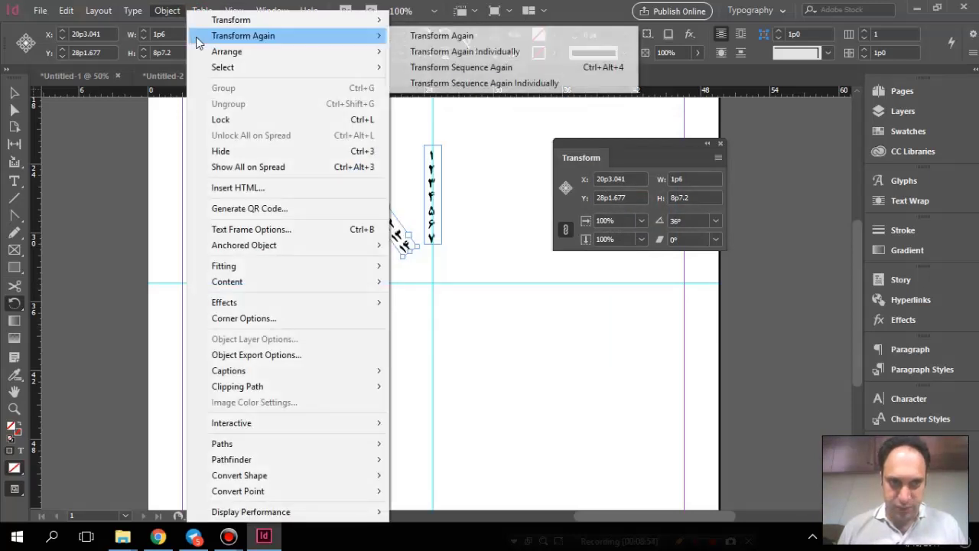
{"action": "left_click", "coordinate": [484, 71]}
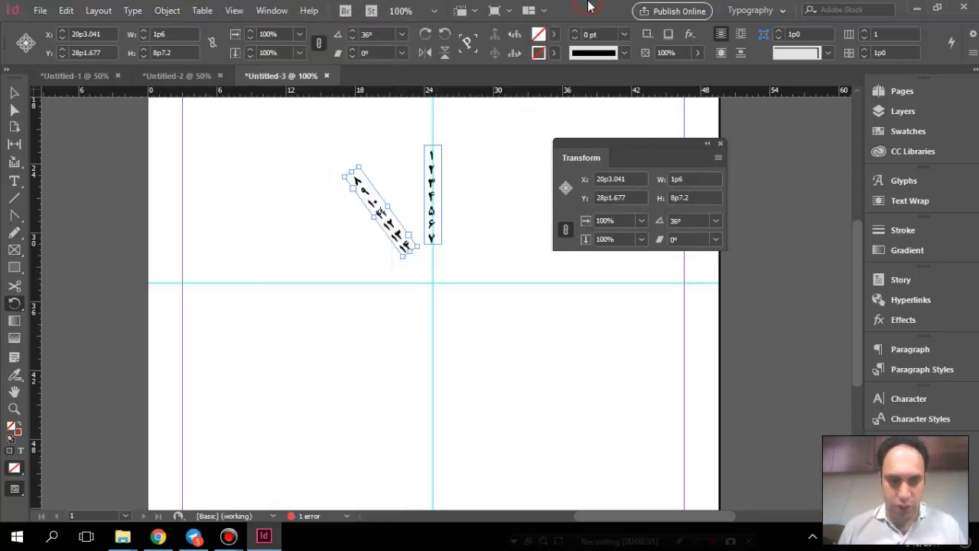
{"action": "key", "text": "ctrl+alt+4"}
{"action": "key", "text": "ctrl+alt+4"}
{"action": "key", "text": "ctrl+alt+4"}
{"action": "key", "text": "ctrl+alt+4"}
{"action": "key", "text": "ctrl+alt+4"}
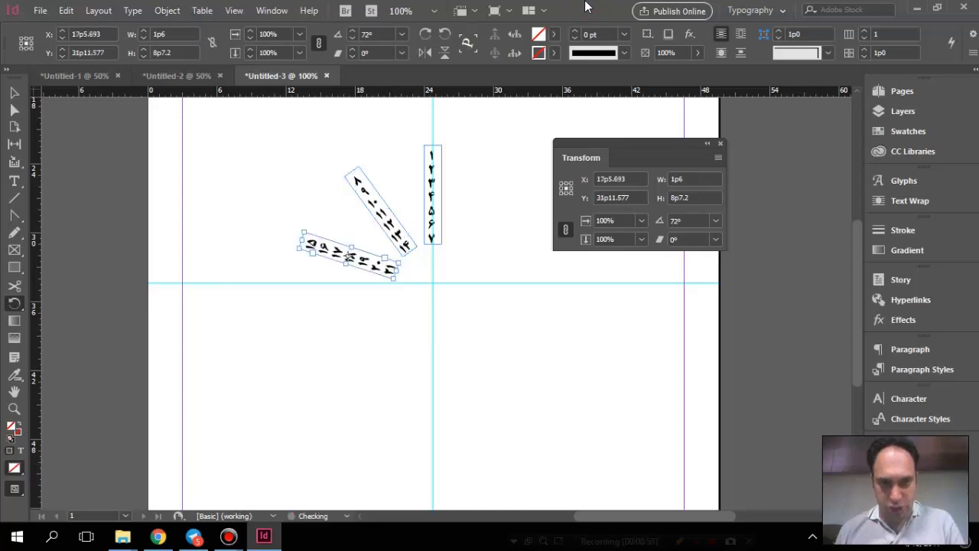
{"action": "key", "text": "ctrl+alt+4"}
{"action": "key", "text": "ctrl+alt+4"}
{"action": "key", "text": "ctrl+alt+4"}
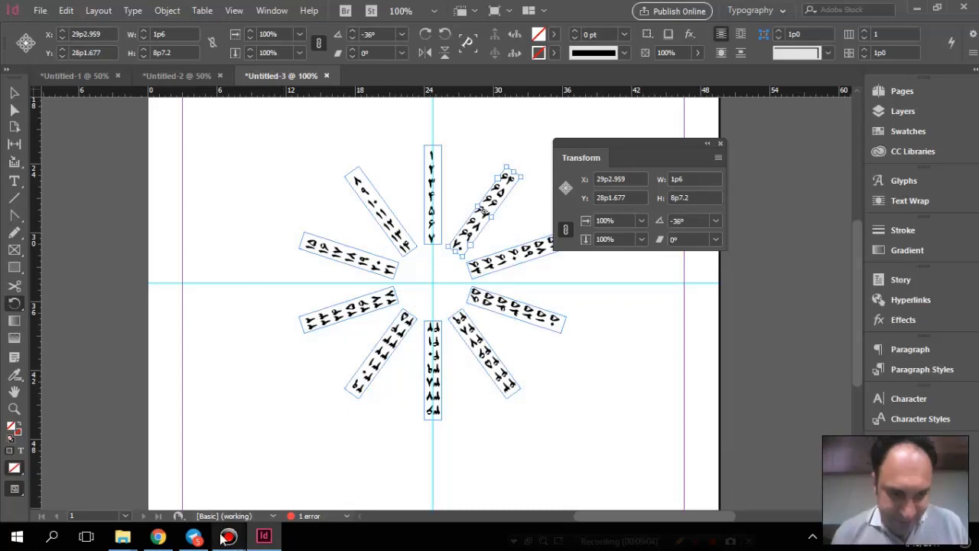
{"action": "mouse_move", "coordinate": [228, 535]}
{"action": "left_click", "coordinate": [175, 468]}
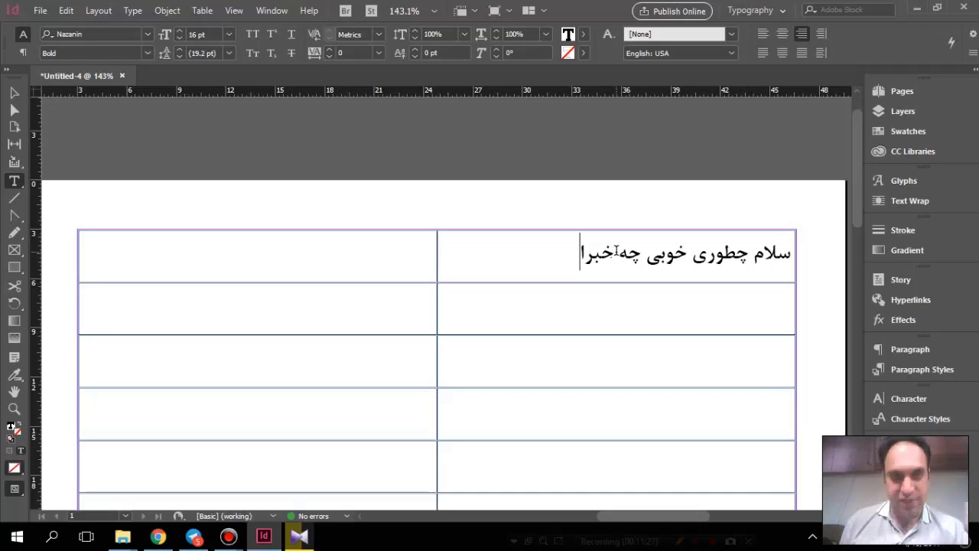
Move the whole Persian line of text from the first row's right cell into its left cell with drag-and-drop text editing
{"action": "left_click", "coordinate": [616, 251]}
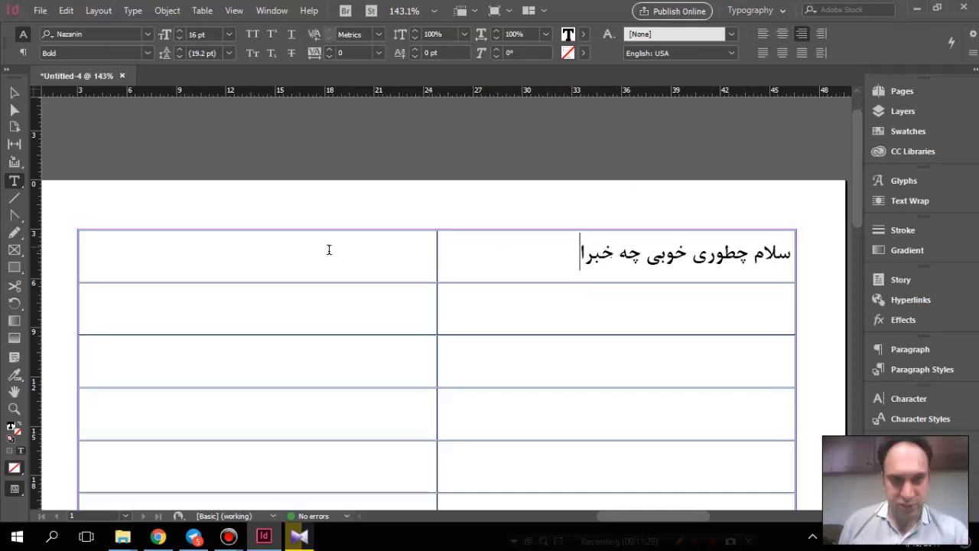
{"action": "left_click", "coordinate": [644, 258]}
{"action": "triple_click", "coordinate": [645, 258]}
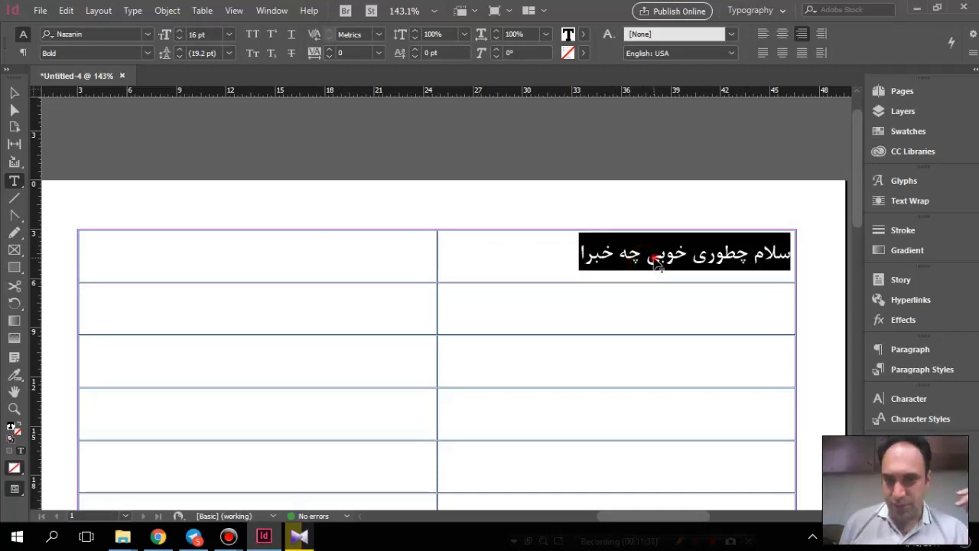
{"action": "left_click_drag", "start_coordinate": [353, 264], "coordinate": [354, 265]}
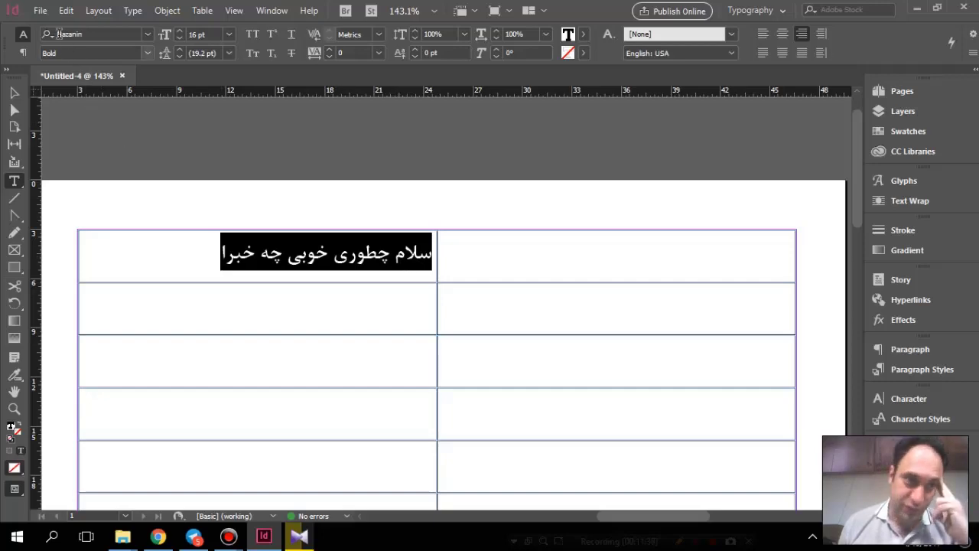
Examine the Drag and Drop Text Editing options in the Type preferences, and close the preferences without saving
{"action": "left_click", "coordinate": [66, 10]}
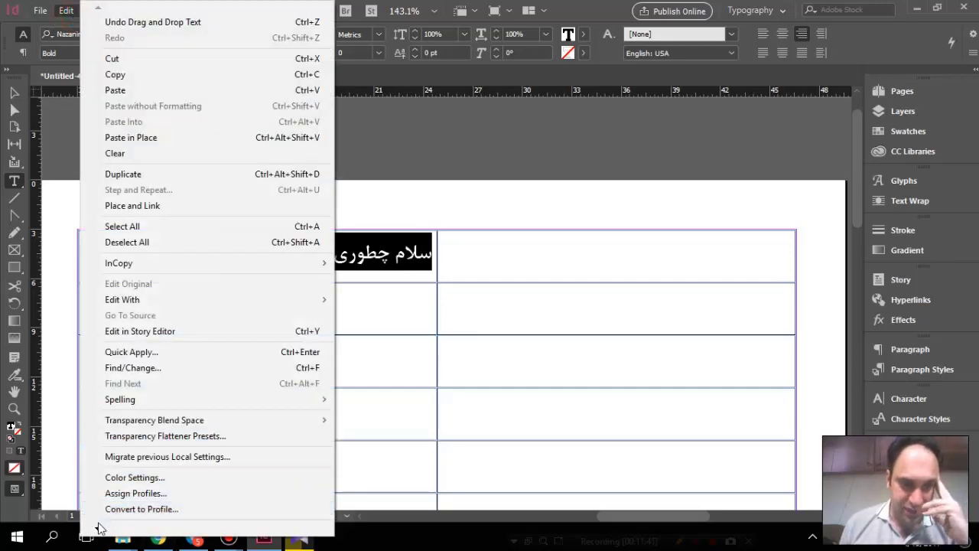
{"action": "mouse_move", "coordinate": [98, 528]}
{"action": "mouse_move", "coordinate": [157, 511]}
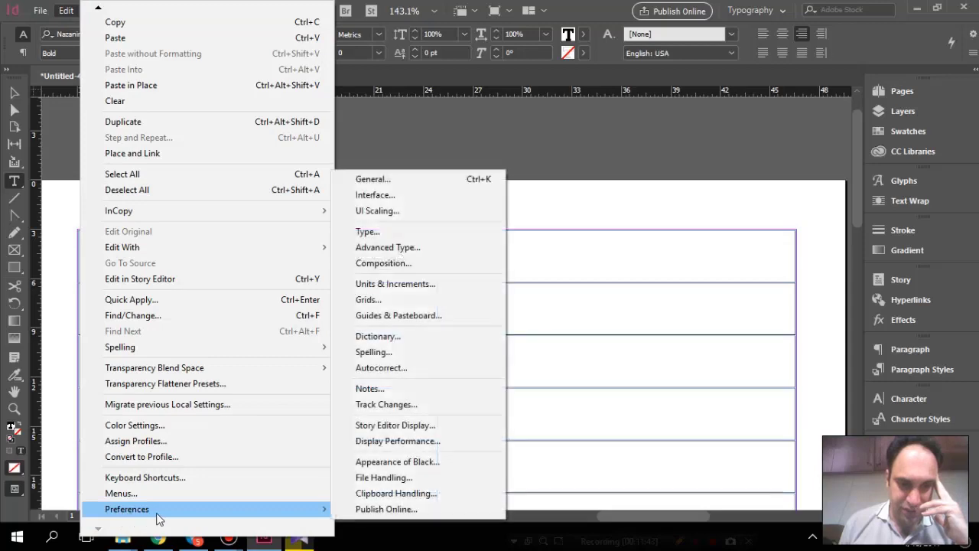
{"action": "left_click", "coordinate": [372, 179]}
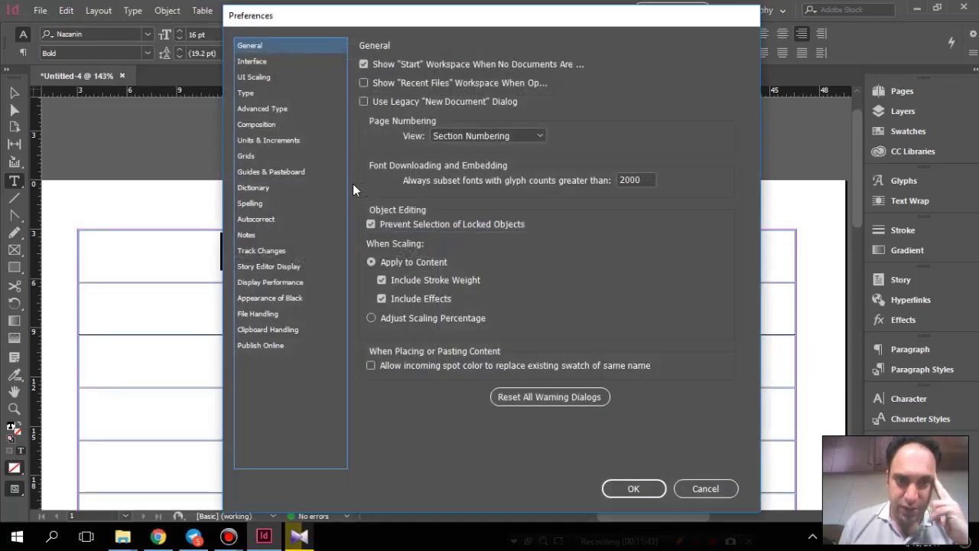
{"action": "left_click", "coordinate": [292, 62]}
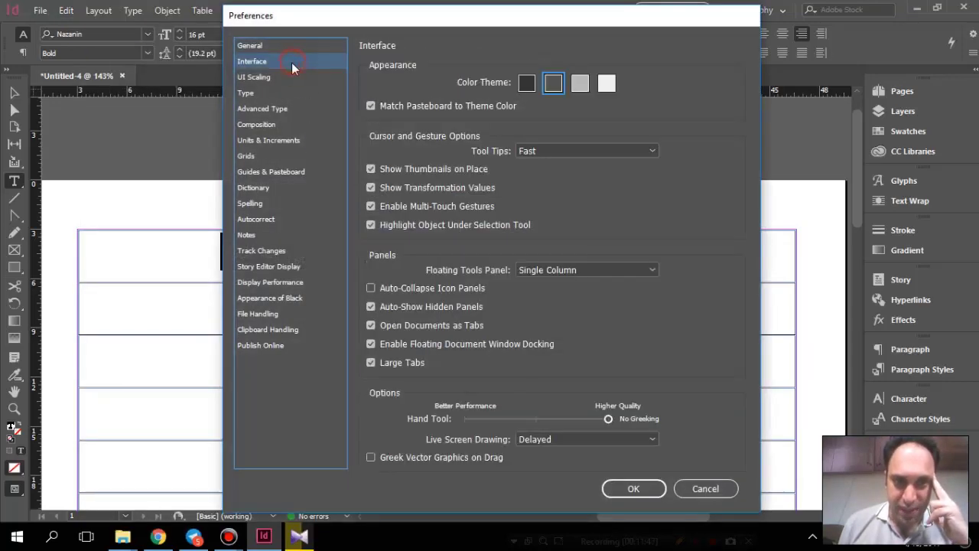
{"action": "left_click", "coordinate": [284, 93]}
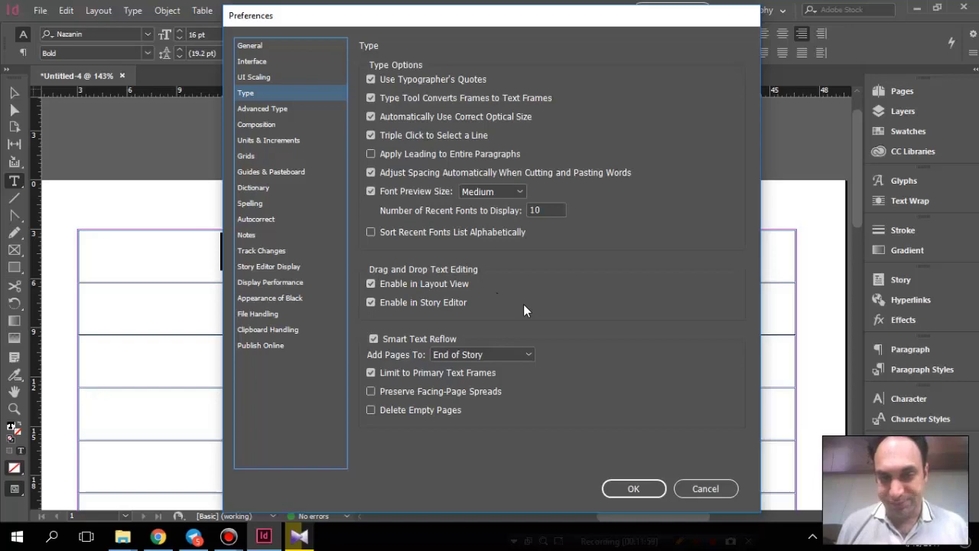
{"action": "left_click", "coordinate": [727, 488]}
Select the text frame that contains the table and delete it from the page
{"action": "left_click", "coordinate": [14, 91]}
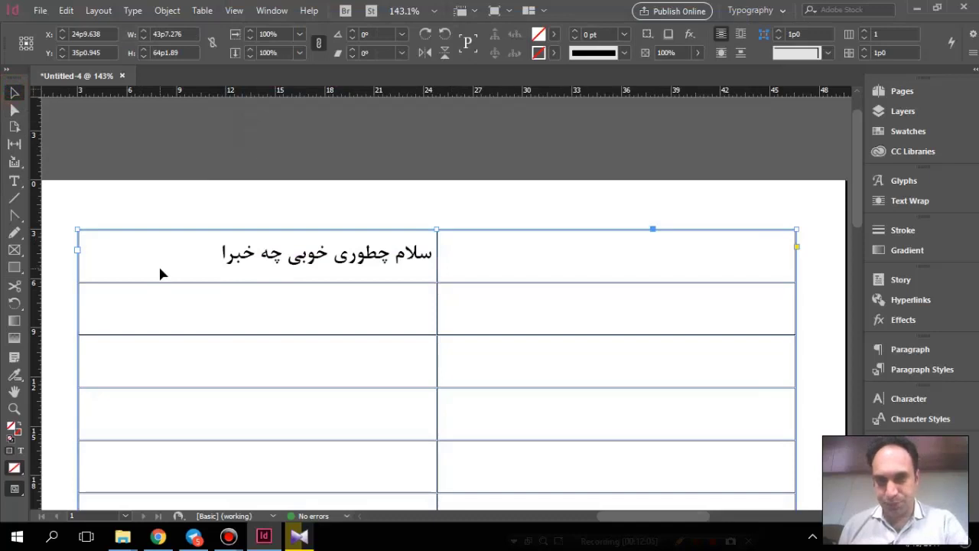
{"action": "key", "text": "Delete"}
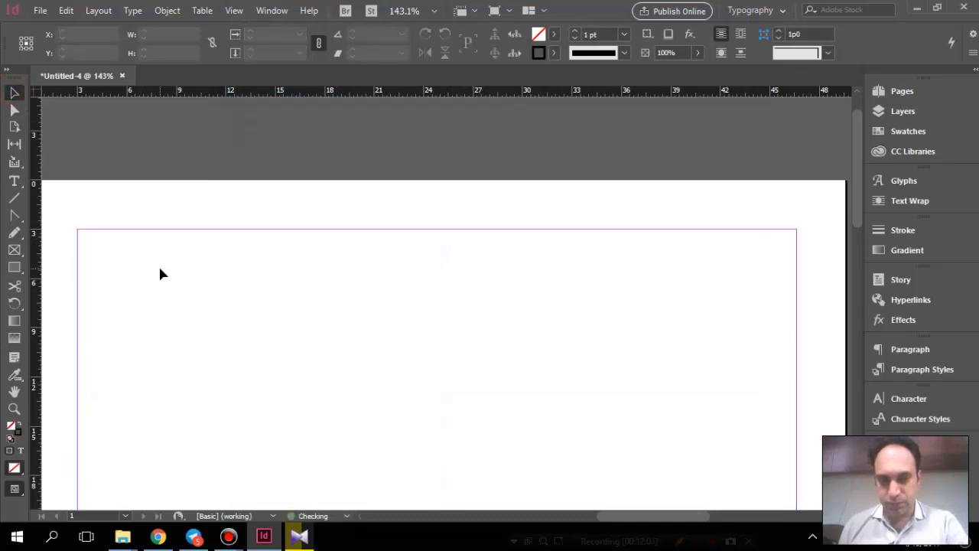
Draw a rectangle about 19p11 wide and 7p2 high in the upper middle of the page
{"action": "left_click_drag", "start_coordinate": [172, 264], "coordinate": [194, 182]}
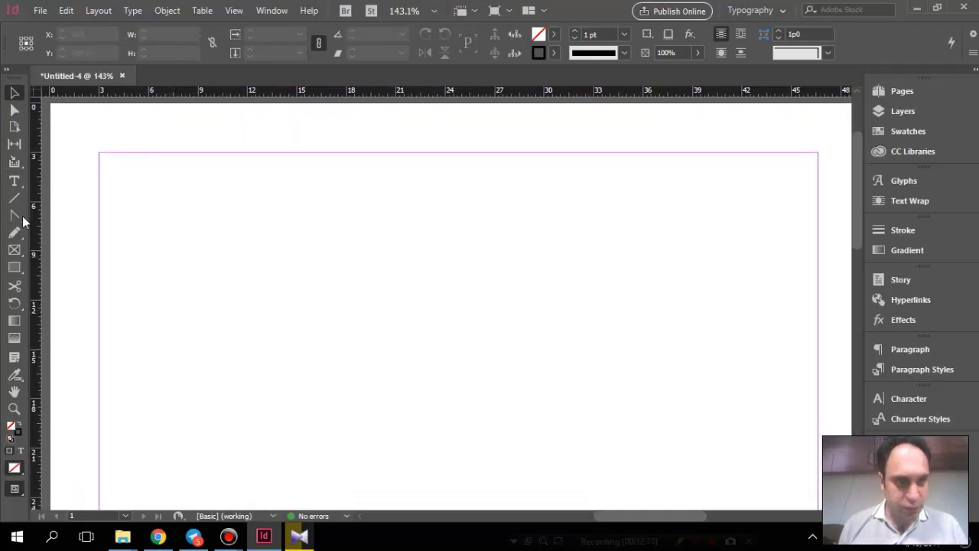
{"action": "left_click", "coordinate": [15, 267]}
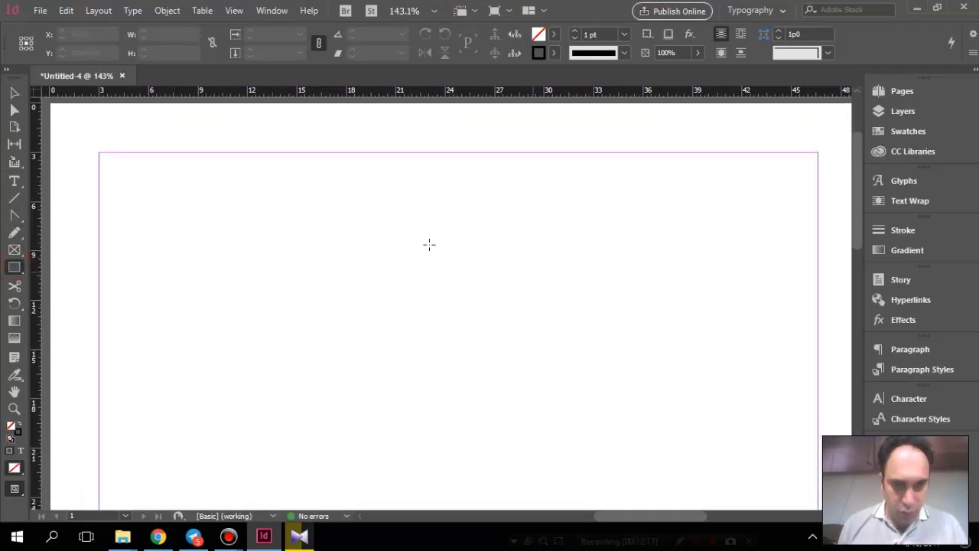
{"action": "mouse_move", "coordinate": [350, 242]}
{"action": "left_mouse_down"}
{"action": "mouse_move", "coordinate": [529, 352]}
{"action": "mouse_move", "coordinate": [679, 360]}
{"action": "left_mouse_up"}
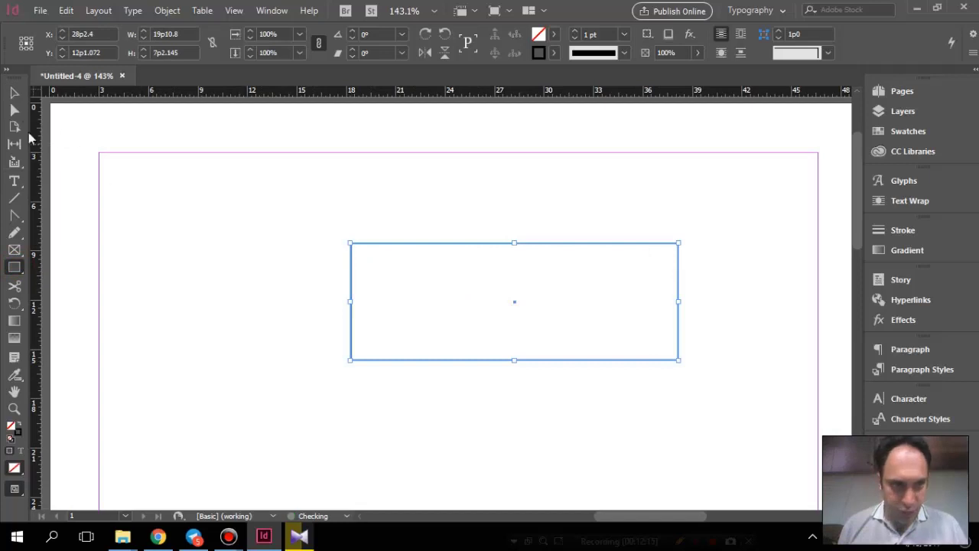
Fill the rectangle with the yellow C=0 M=0 Y=100 K=0 swatch and move it slightly to the left
{"action": "left_click", "coordinate": [15, 93]}
{"action": "left_click", "coordinate": [554, 34]}
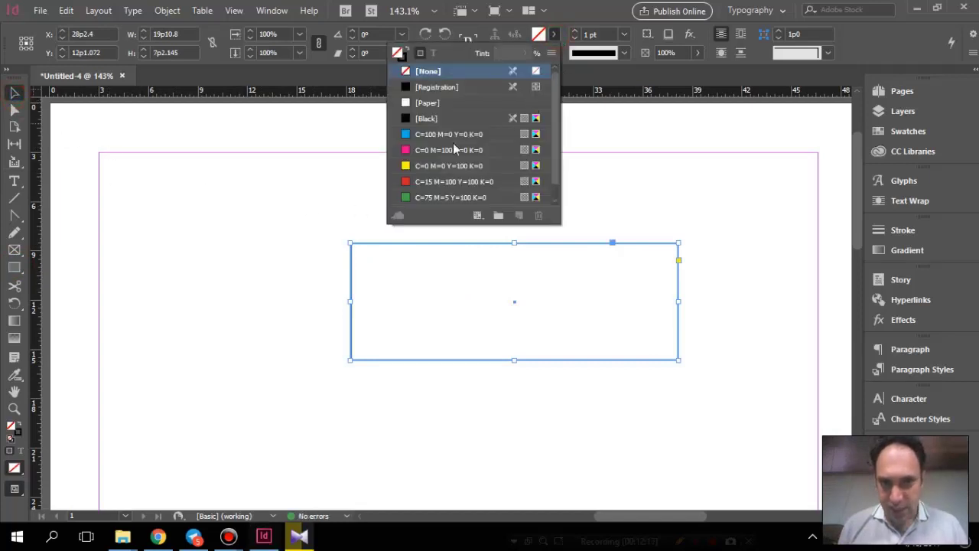
{"action": "left_click", "coordinate": [421, 166]}
{"action": "left_click", "coordinate": [467, 266]}
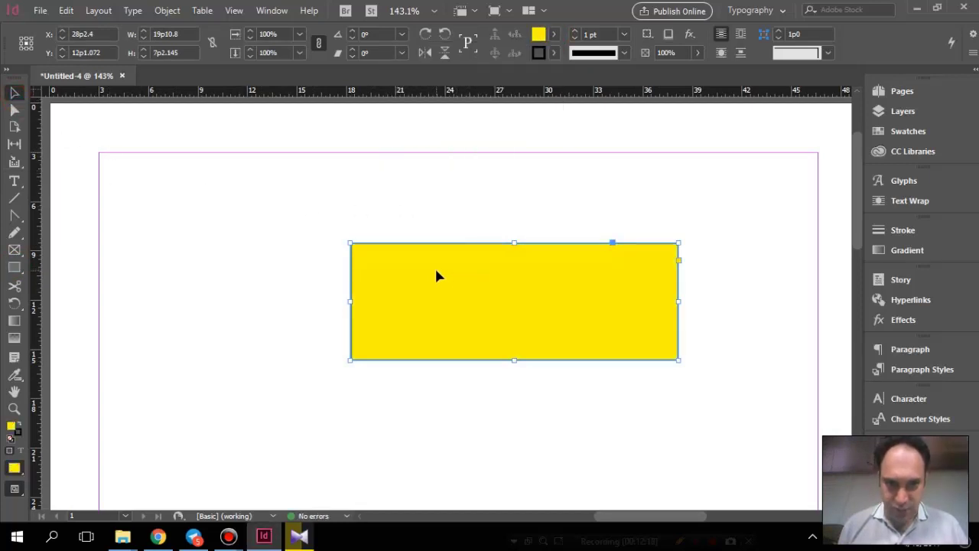
{"action": "left_click_drag", "start_coordinate": [436, 275], "coordinate": [405, 278]}
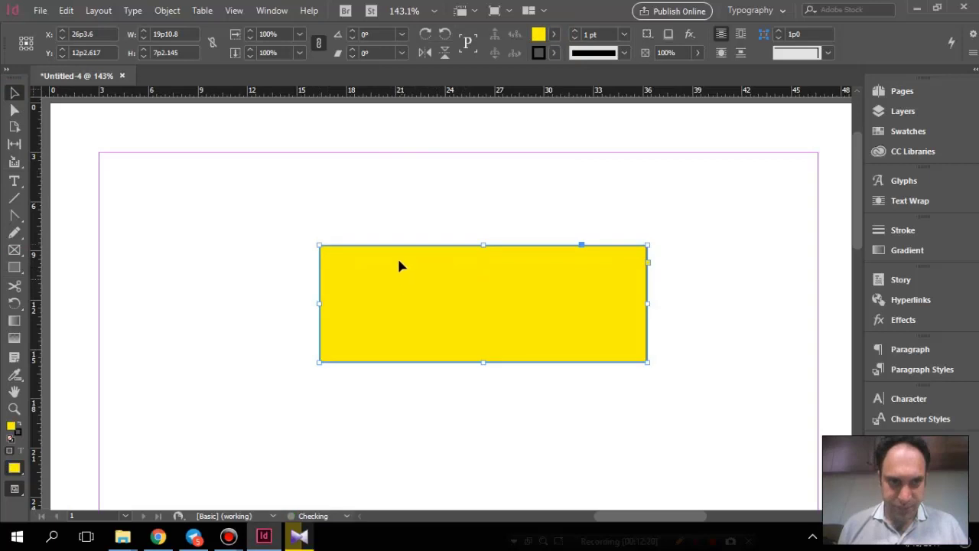
Scale the yellow rectangle up and down proportionally in small percentage increments, finishing at about 28p5 wide by 10p3 high
{"action": "left_click", "coordinate": [279, 34]}
{"action": "key", "text": "Up"}
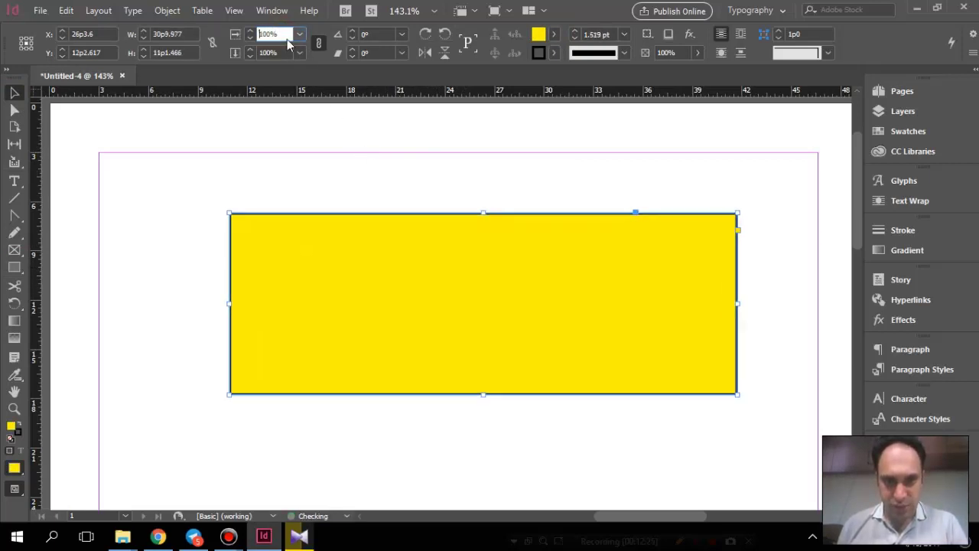
{"action": "key", "text": "Down"}
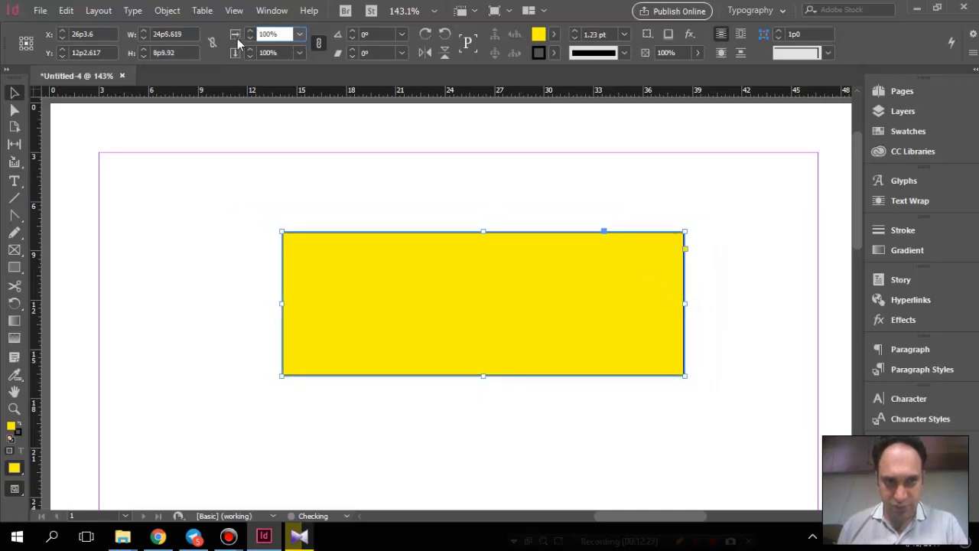
{"action": "left_click", "coordinate": [236, 38]}
{"action": "left_click", "coordinate": [250, 31]}
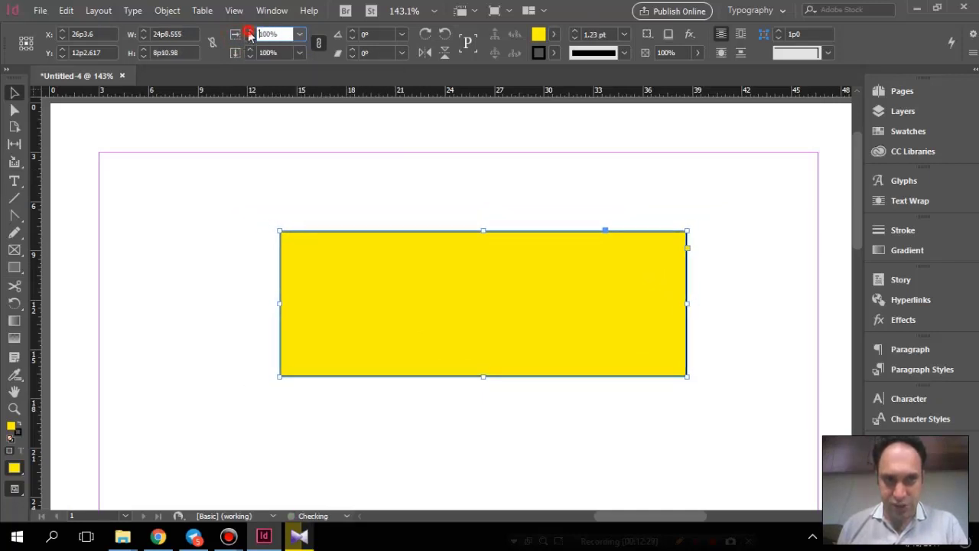
{"action": "left_click", "coordinate": [250, 32]}
{"action": "left_click", "coordinate": [250, 31]}
{"action": "left_click", "coordinate": [250, 32]}
{"action": "key", "text": "Up"}
{"action": "key", "text": "Up"}
{"action": "key", "text": "Up"}
{"action": "key", "text": "Up"}
{"action": "key", "text": "Up"}
{"action": "key", "text": "Up"}
{"action": "key", "text": "Up"}
{"action": "key", "text": "Up"}
{"action": "key", "text": "Up"}
{"action": "key", "text": "Up"}
{"action": "key", "text": "Up"}
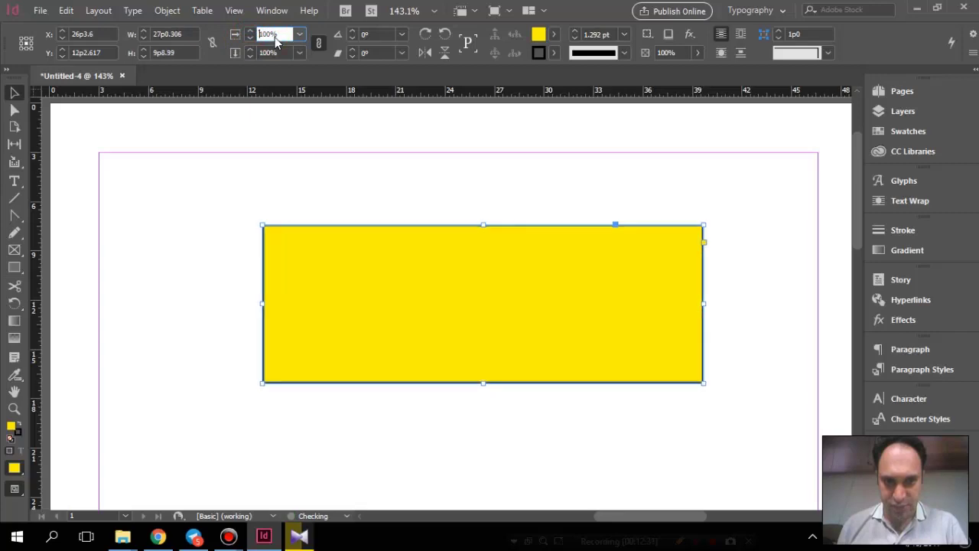
Set the When Scaling option in the General preferences to Adjust Scaling Percentage and apply it
{"action": "left_click", "coordinate": [40, 9]}
{"action": "mouse_move", "coordinate": [77, 8]}
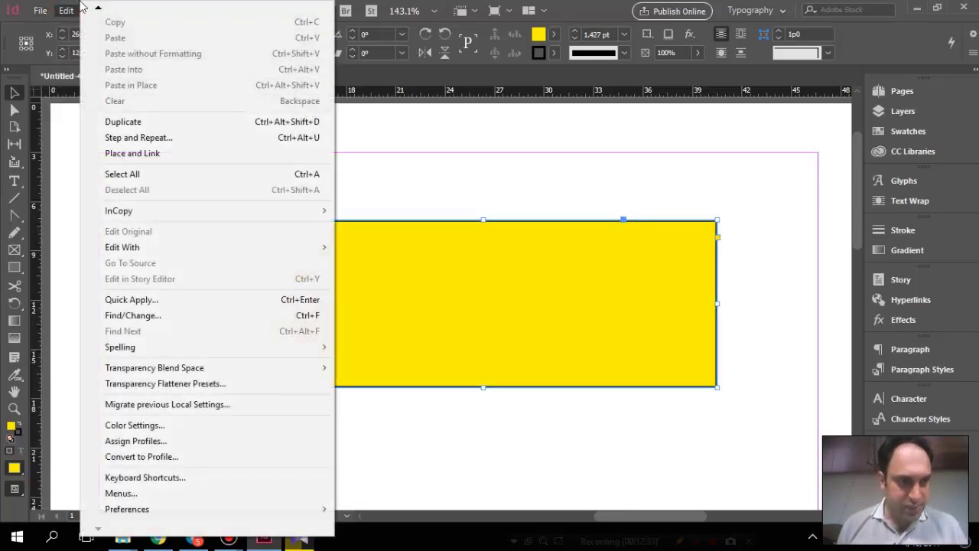
{"action": "mouse_move", "coordinate": [190, 512]}
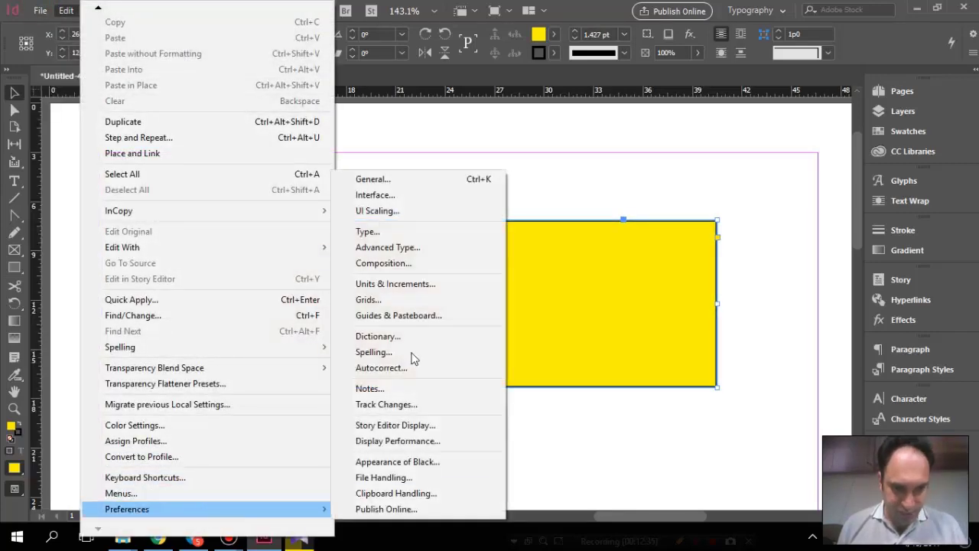
{"action": "left_click", "coordinate": [381, 183]}
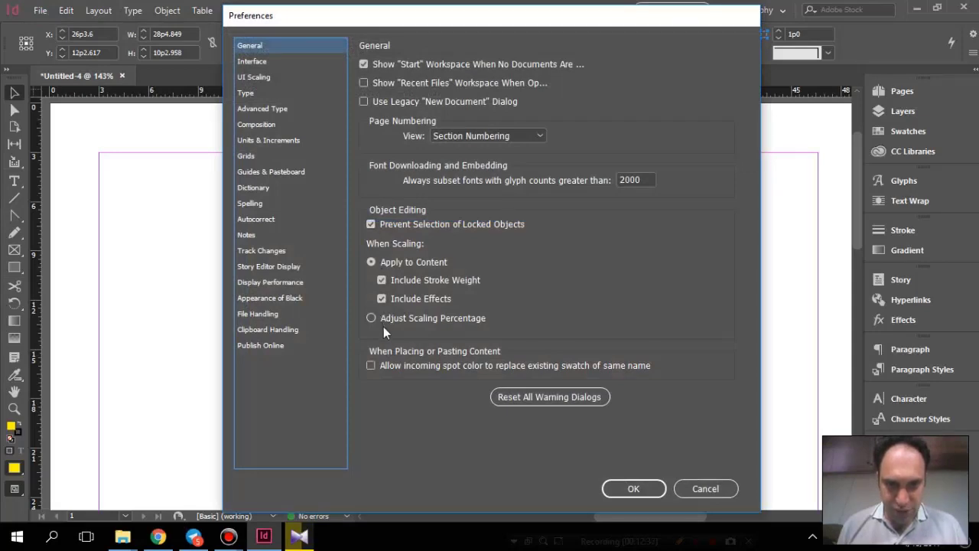
{"action": "left_click", "coordinate": [384, 323]}
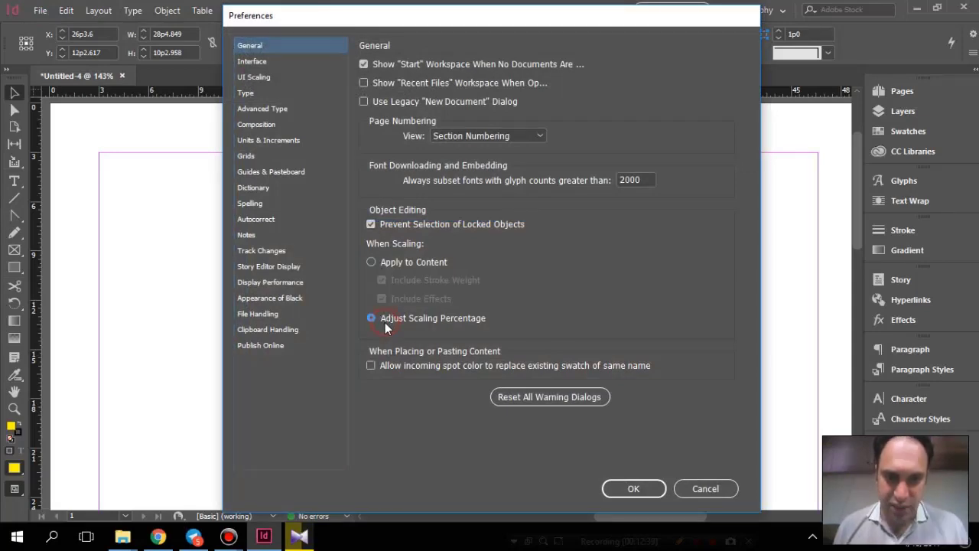
{"action": "left_click", "coordinate": [635, 489]}
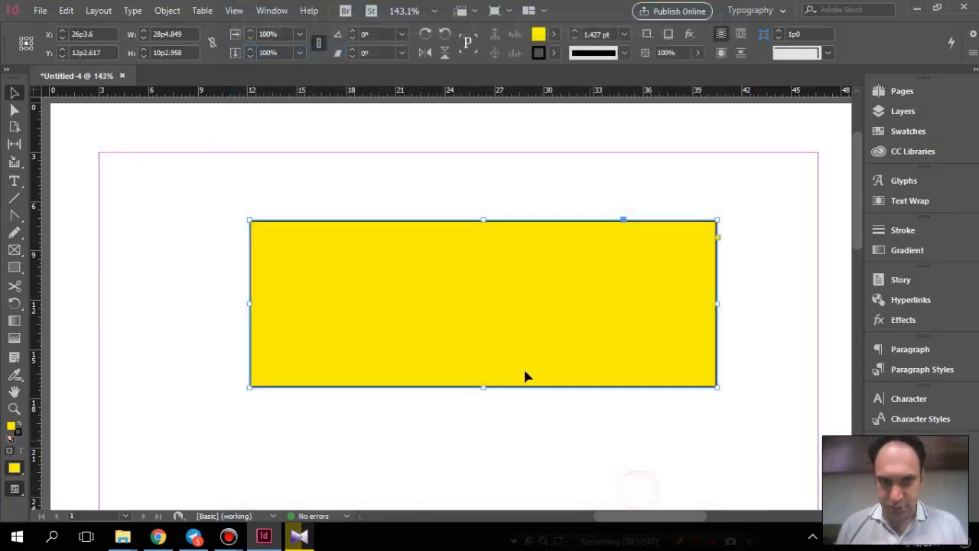
Scale the yellow rectangle proportionally in 1% increments up to 108%, and reduce it to 92%
{"action": "left_click", "coordinate": [296, 36]}
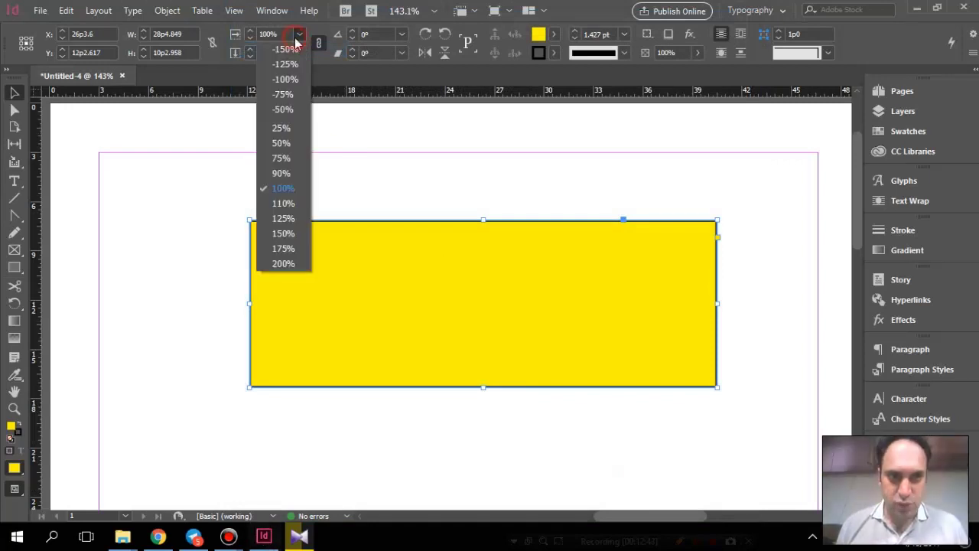
{"action": "left_click", "coordinate": [286, 38]}
{"action": "left_click", "coordinate": [280, 33]}
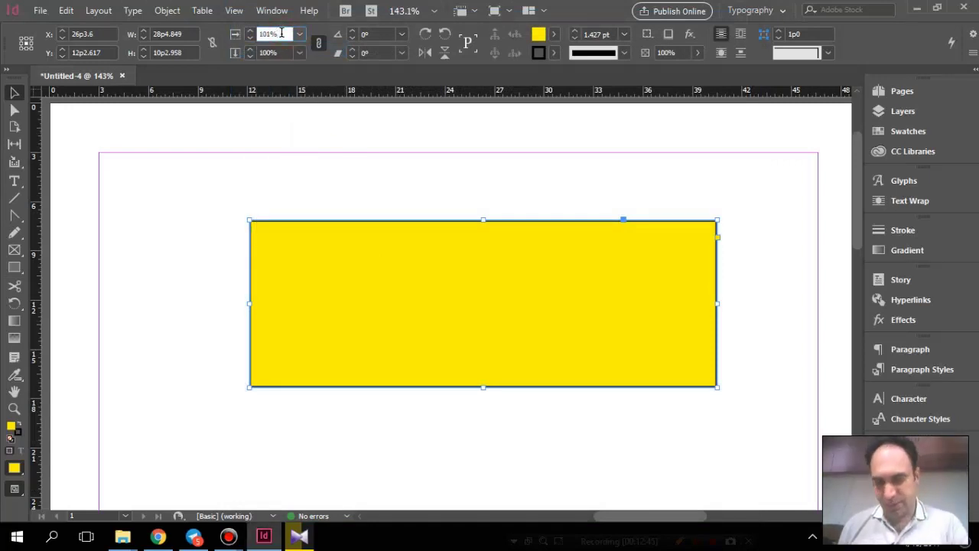
{"action": "key", "text": "Up"}
{"action": "key", "text": "Up"}
{"action": "key", "text": "Up"}
{"action": "key", "text": "Up"}
{"action": "key", "text": "Up"}
{"action": "key", "text": "Up"}
{"action": "key", "text": "Up"}
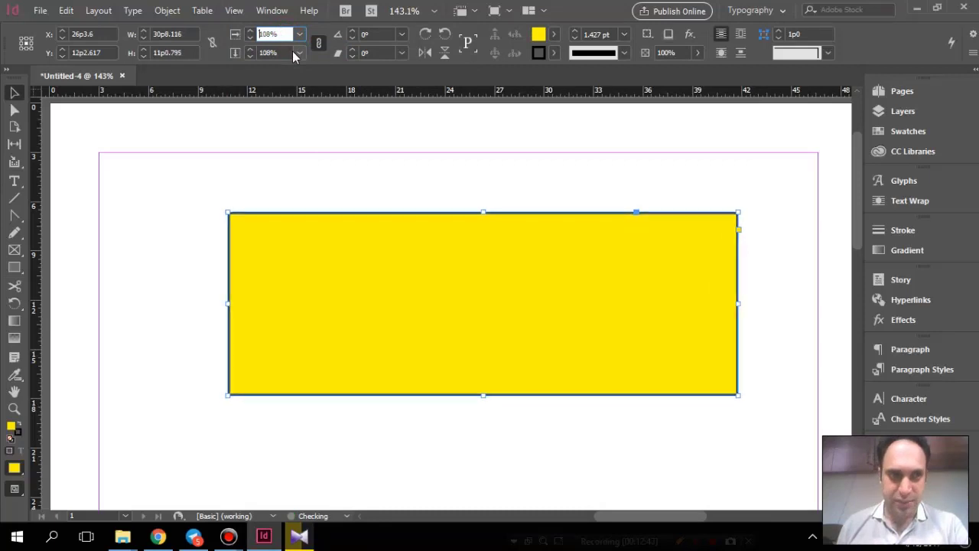
{"action": "key", "text": "Down"}
{"action": "key", "text": "Down"}
{"action": "key", "text": "Down"}
{"action": "key", "text": "Down"}
{"action": "key", "text": "Down"}
{"action": "key", "text": "Down"}
{"action": "key", "text": "Down"}
{"action": "key", "text": "Down"}
{"action": "key", "text": "Down"}
{"action": "key", "text": "Down"}
{"action": "key", "text": "Down"}
{"action": "key", "text": "Down"}
{"action": "key", "text": "Down"}
{"action": "key", "text": "Down"}
{"action": "key", "text": "Down"}
{"action": "key", "text": "Down"}
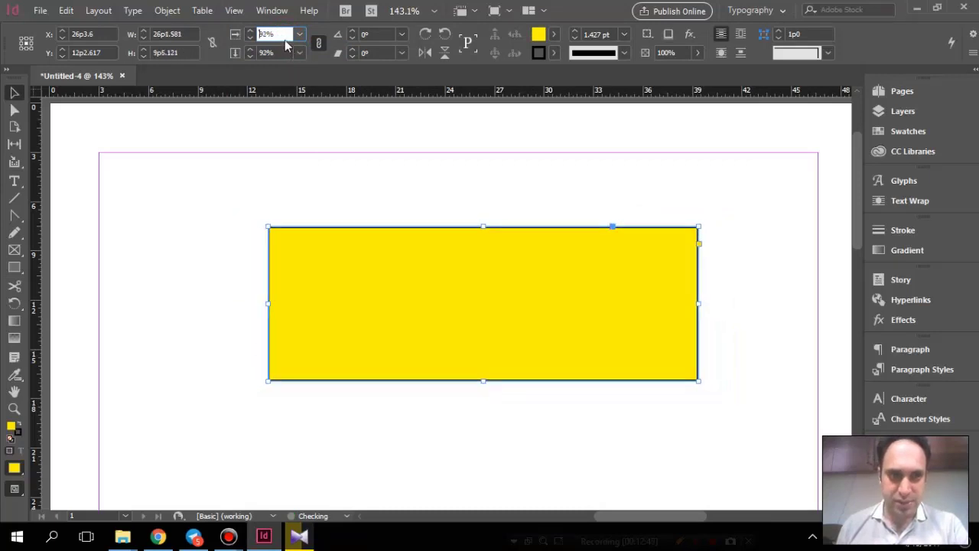
Reduce the yellow rectangle proportionally in 1% increments down to 78%
{"action": "key", "text": "Down"}
{"action": "key", "text": "Down"}
{"action": "key", "text": "Down"}
{"action": "key", "text": "Down"}
{"action": "key", "text": "Down"}
{"action": "key", "text": "Down"}
{"action": "key", "text": "Down"}
{"action": "key", "text": "Down"}
{"action": "key", "text": "Down"}
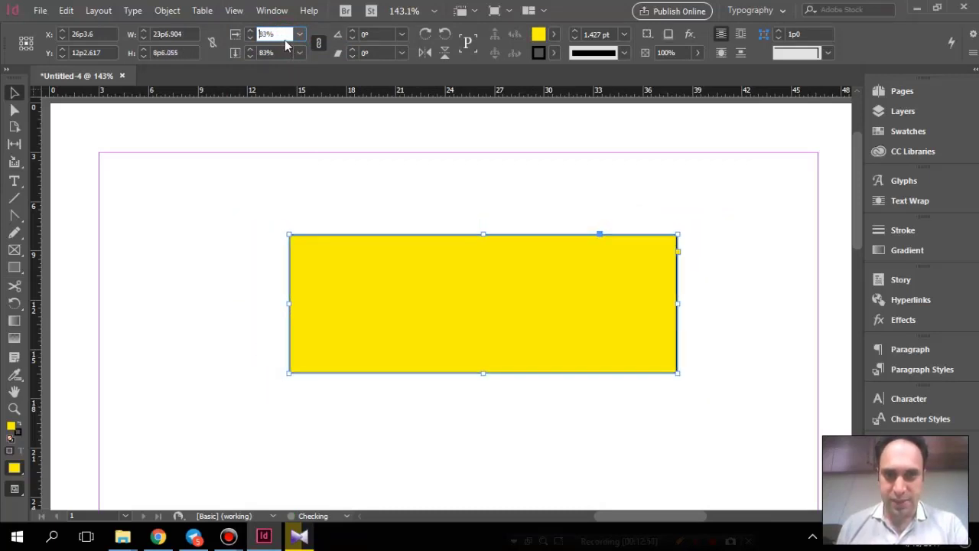
{"action": "key", "text": "Down"}
{"action": "key", "text": "Down"}
Set the When Scaling option in the General preferences back to Apply to Content and apply it
{"action": "left_click", "coordinate": [66, 11]}
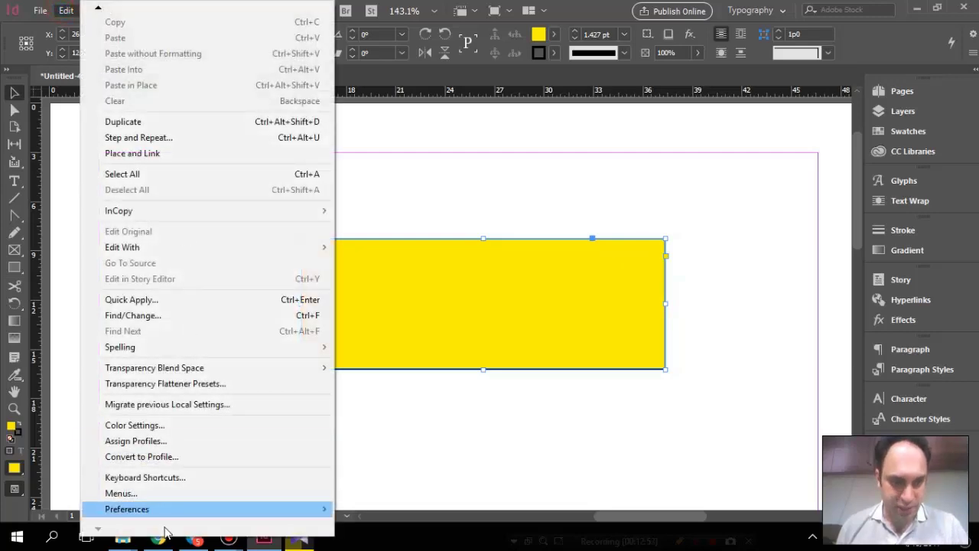
{"action": "mouse_move", "coordinate": [173, 511]}
{"action": "left_click", "coordinate": [375, 178]}
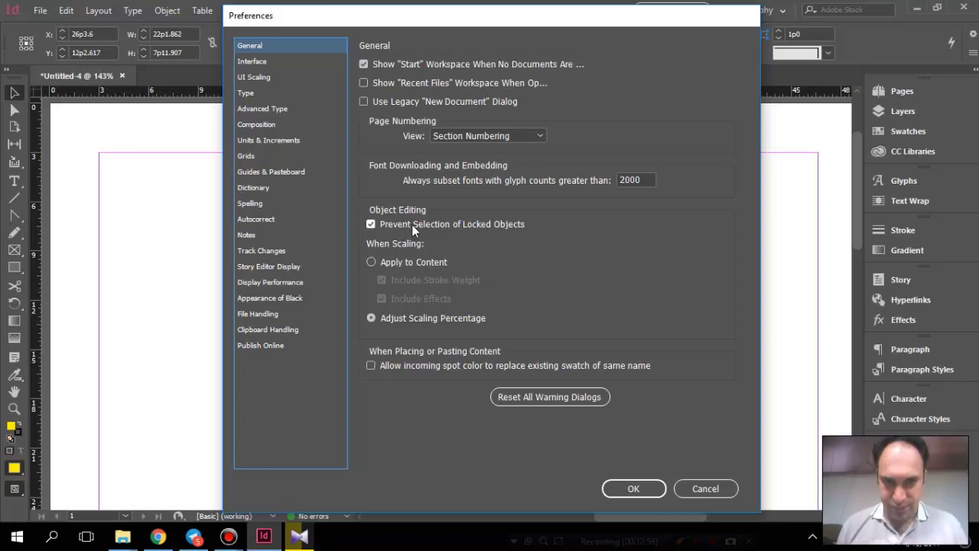
{"action": "left_click", "coordinate": [411, 225]}
{"action": "left_click", "coordinate": [412, 226]}
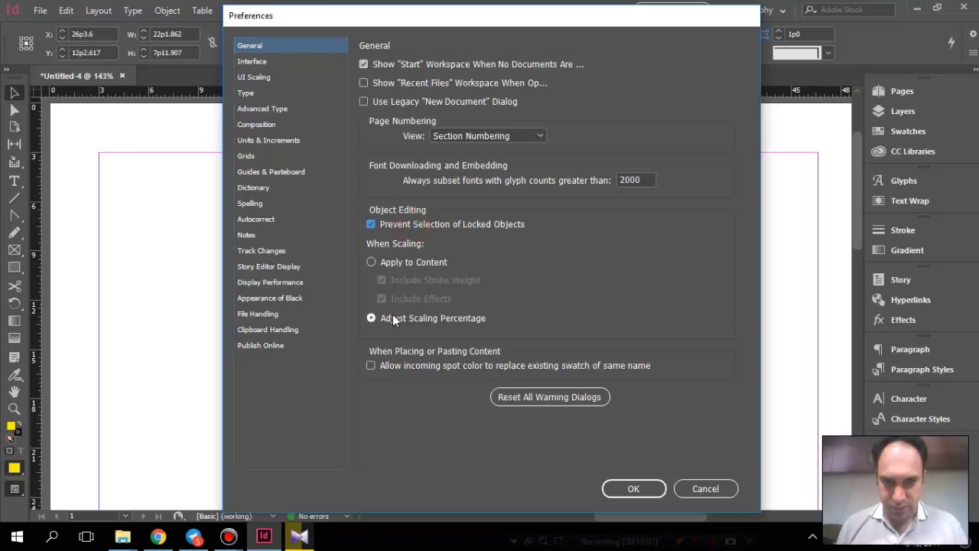
{"action": "left_click", "coordinate": [392, 262]}
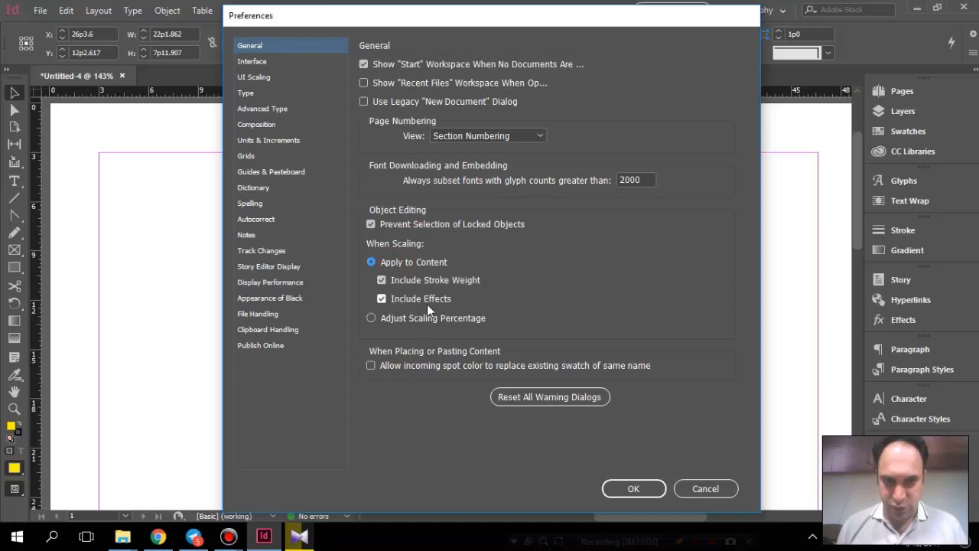
{"action": "left_click", "coordinate": [632, 488]}
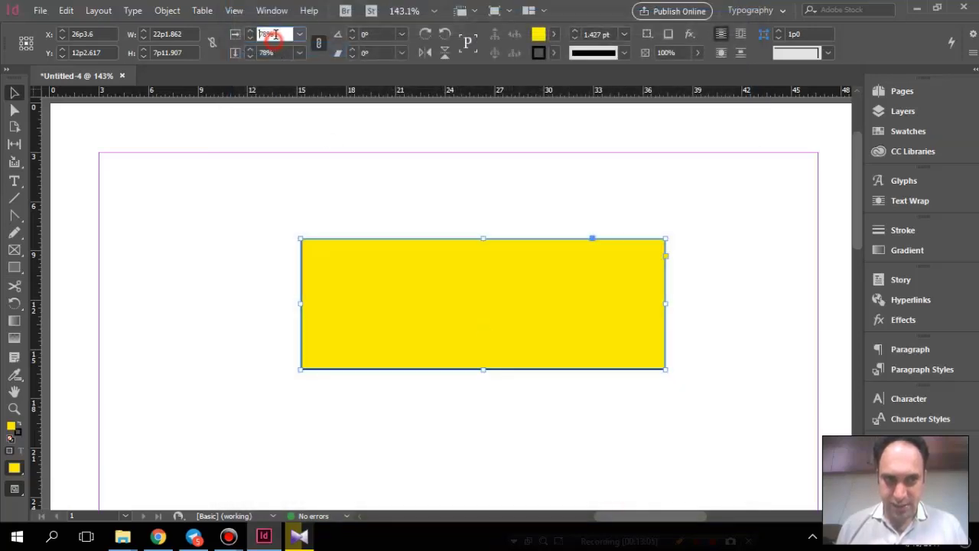
Enlarge the yellow rectangle proportionally in small percentage increments to about 33p4 wide by 12p0 high
{"action": "key", "text": "Up"}
{"action": "key", "text": "Up"}
{"action": "key", "text": "Up"}
{"action": "key", "text": "Up"}
{"action": "key", "text": "Up"}
{"action": "key", "text": "Up"}
{"action": "key", "text": "Up"}
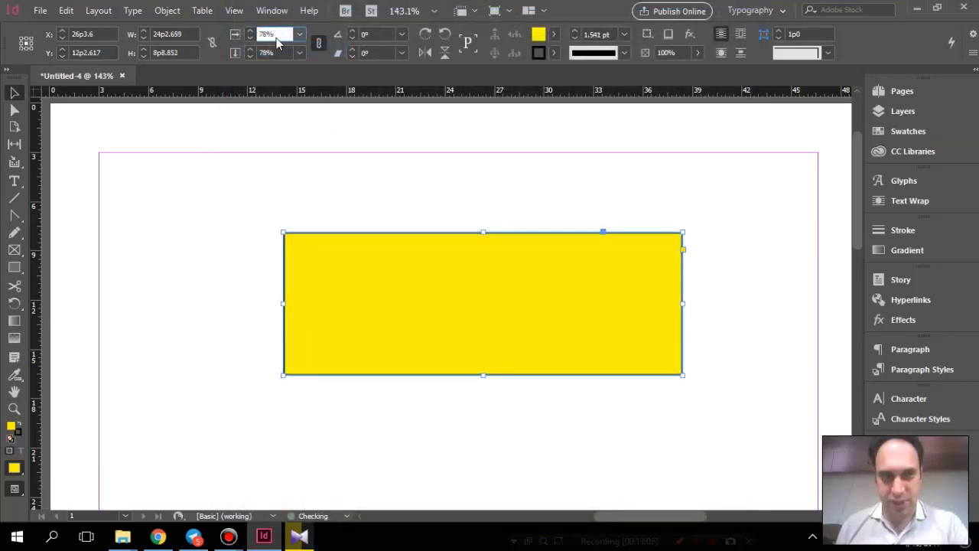
{"action": "key", "text": "Up"}
{"action": "key", "text": "Up"}
{"action": "key", "text": "Up"}
{"action": "key", "text": "Up"}
{"action": "key", "text": "Up"}
{"action": "key", "text": "Up"}
{"action": "key", "text": "Up"}
{"action": "key", "text": "Up"}
{"action": "key", "text": "Up"}
{"action": "key", "text": "Up"}
{"action": "key", "text": "Up"}
{"action": "key", "text": "Up"}
{"action": "key", "text": "Up"}
{"action": "key", "text": "Up"}
{"action": "key", "text": "Up"}
{"action": "key", "text": "Up"}
{"action": "key", "text": "Up"}
{"action": "key", "text": "Up"}
{"action": "key", "text": "Up"}
{"action": "key", "text": "Up"}
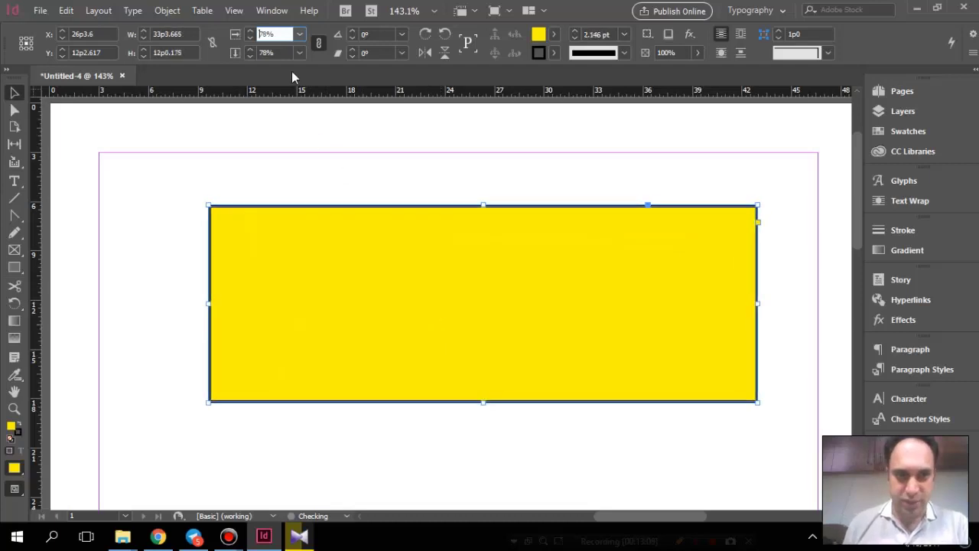
Reduce the yellow rectangle proportionally in small percentage increments to about 24p5 wide by 8p10 high
{"action": "key", "text": "Down"}
{"action": "key", "text": "Down"}
{"action": "key", "text": "Down"}
{"action": "key", "text": "Down"}
{"action": "key", "text": "Down"}
{"action": "key", "text": "Down"}
{"action": "key", "text": "Down"}
{"action": "key", "text": "Down"}
{"action": "key", "text": "Down"}
{"action": "key", "text": "Down"}
{"action": "key", "text": "Down"}
{"action": "key", "text": "Down"}
{"action": "key", "text": "Down"}
{"action": "key", "text": "Down"}
{"action": "key", "text": "Down"}
{"action": "key", "text": "Down"}
{"action": "key", "text": "Down"}
{"action": "key", "text": "Down"}
{"action": "key", "text": "Down"}
{"action": "key", "text": "Down"}
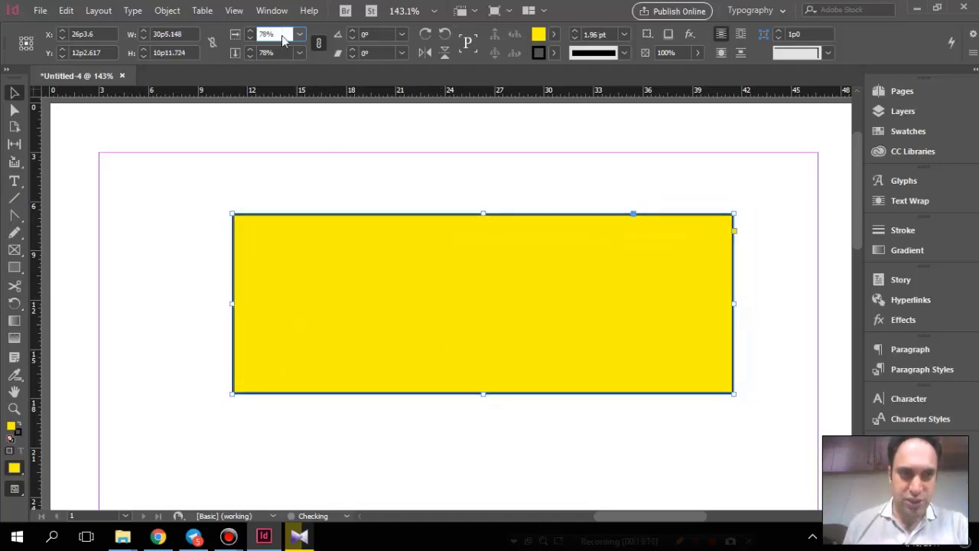
{"action": "key", "text": "Down"}
{"action": "key", "text": "Down"}
{"action": "key", "text": "Down"}
{"action": "key", "text": "Down"}
{"action": "key", "text": "Down"}
{"action": "key", "text": "Down"}
{"action": "key", "text": "Down"}
{"action": "key", "text": "Down"}
{"action": "key", "text": "Down"}
{"action": "key", "text": "Down"}
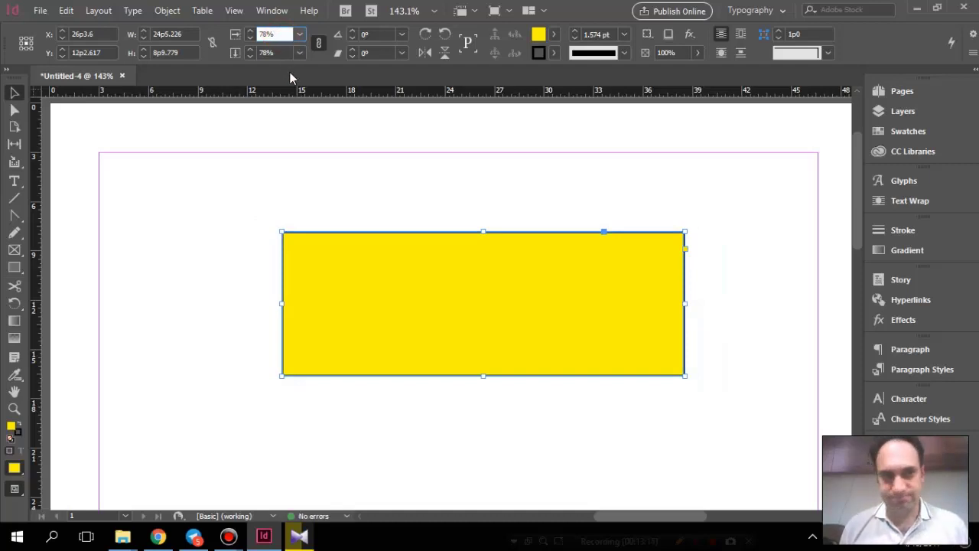
Switch the When Scaling preference to Adjust Scaling Percentage again and apply it
{"action": "left_click", "coordinate": [69, 10]}
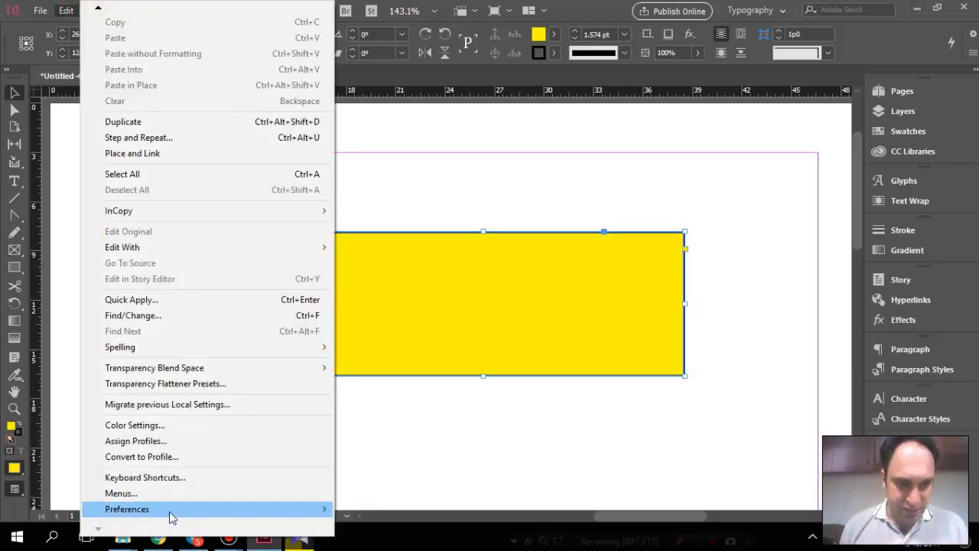
{"action": "mouse_move", "coordinate": [172, 510]}
{"action": "left_click", "coordinate": [373, 181]}
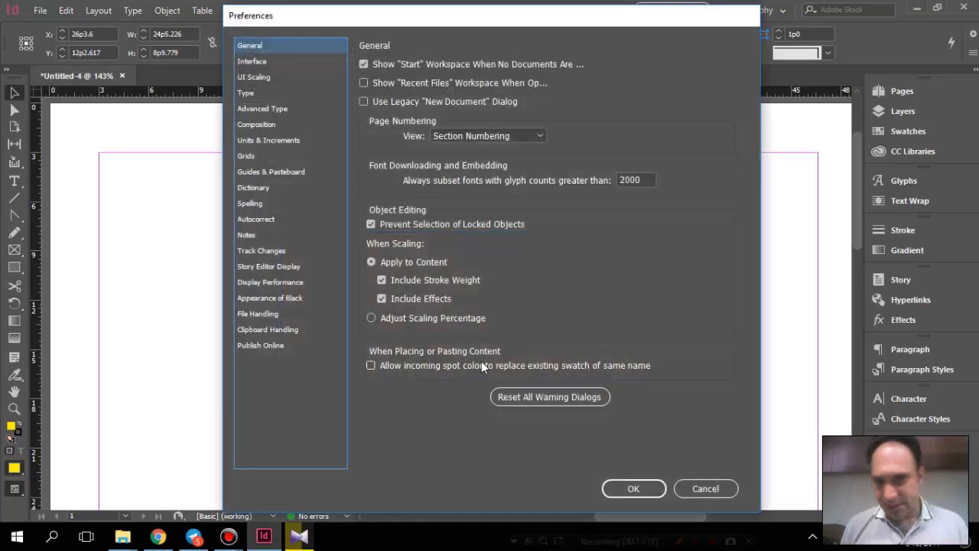
{"action": "left_click", "coordinate": [426, 324]}
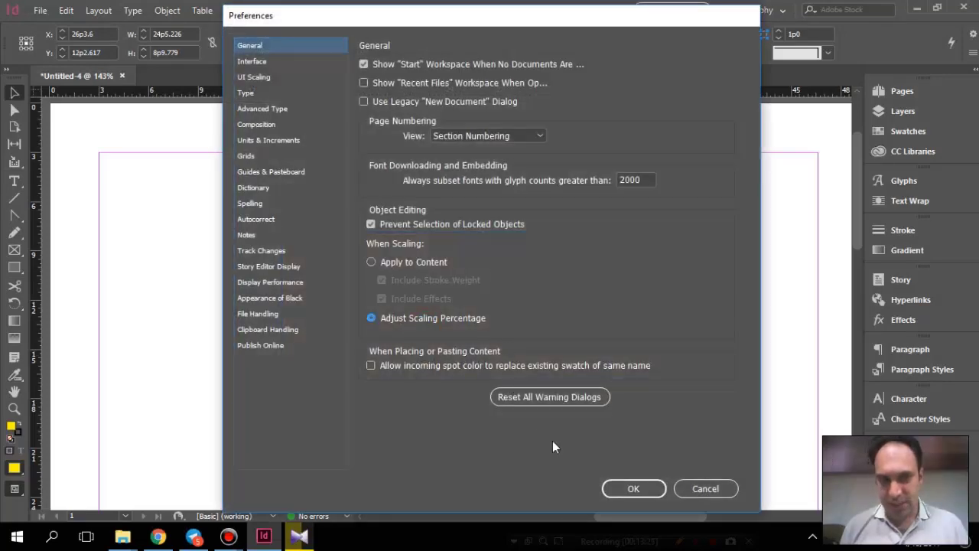
{"action": "left_click", "coordinate": [631, 490]}
Enlarge the yellow rectangle proportionally in 1% increments up to 101%
{"action": "left_click", "coordinate": [280, 35]}
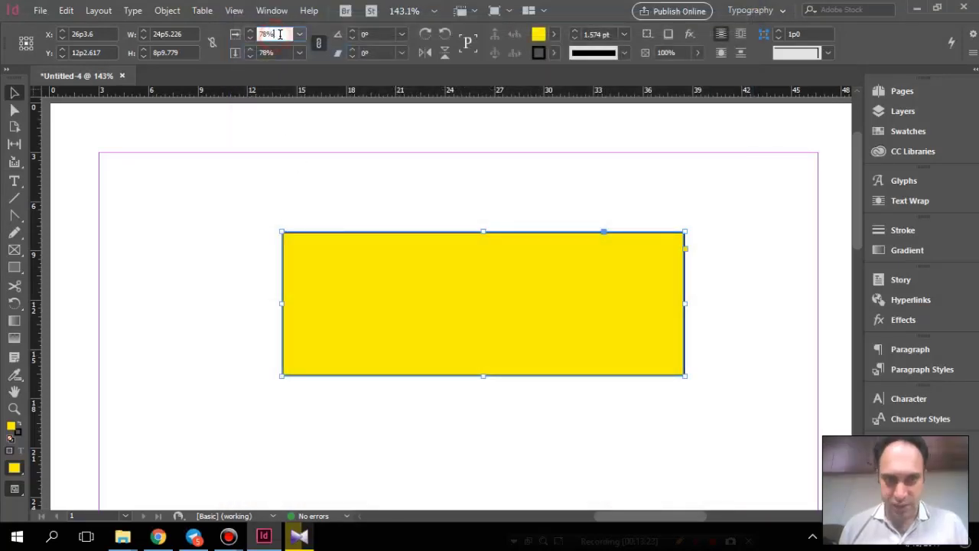
{"action": "key", "text": "Up"}
{"action": "key", "text": "Up"}
{"action": "key", "text": "Up"}
{"action": "key", "text": "Up"}
{"action": "key", "text": "Up"}
{"action": "key", "text": "Up"}
{"action": "key", "text": "Up"}
{"action": "key", "text": "Up"}
{"action": "key", "text": "Up"}
{"action": "key", "text": "Up"}
{"action": "key", "text": "Up"}
{"action": "key", "text": "Up"}
{"action": "key", "text": "Up"}
{"action": "key", "text": "Up"}
{"action": "key", "text": "Up"}
{"action": "key", "text": "Up"}
{"action": "key", "text": "Up"}
{"action": "key", "text": "Up"}
{"action": "key", "text": "Up"}
{"action": "key", "text": "Up"}
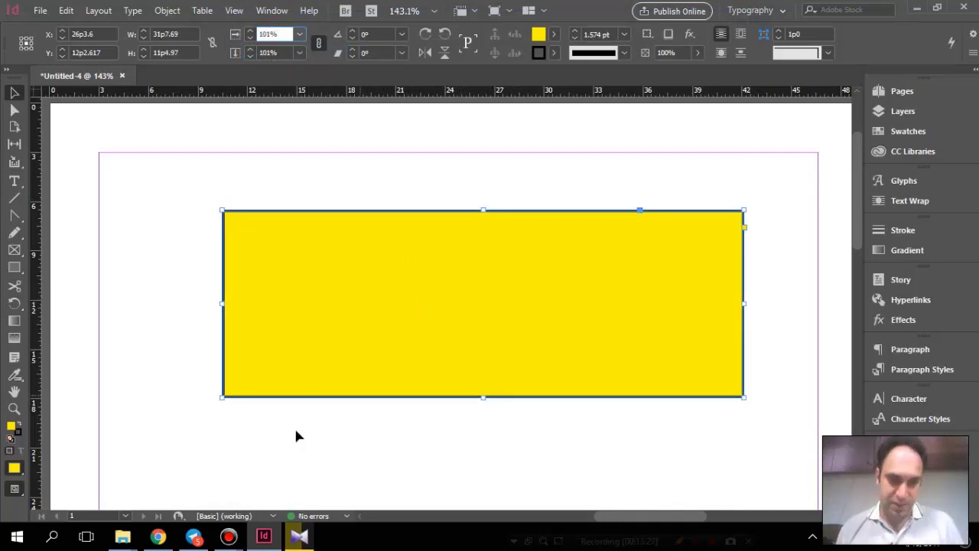
{"action": "mouse_move", "coordinate": [237, 534]}
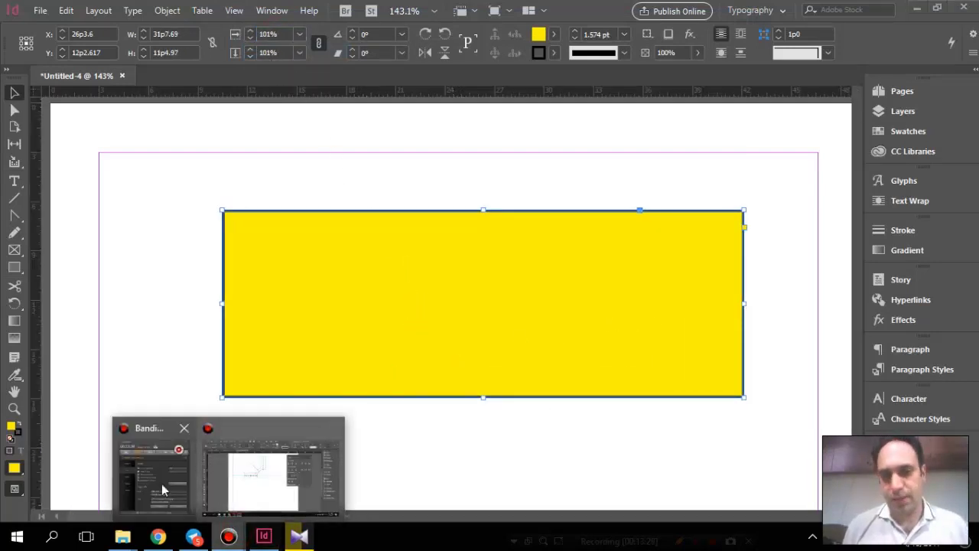
{"action": "left_click", "coordinate": [138, 486]}
{"action": "left_click", "coordinate": [841, 143]}
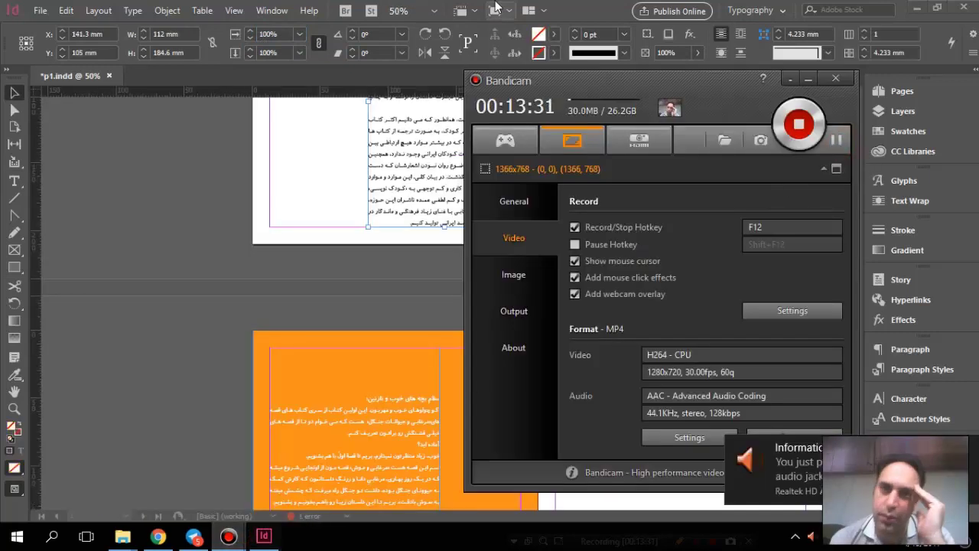
{"action": "left_click", "coordinate": [566, 9]}
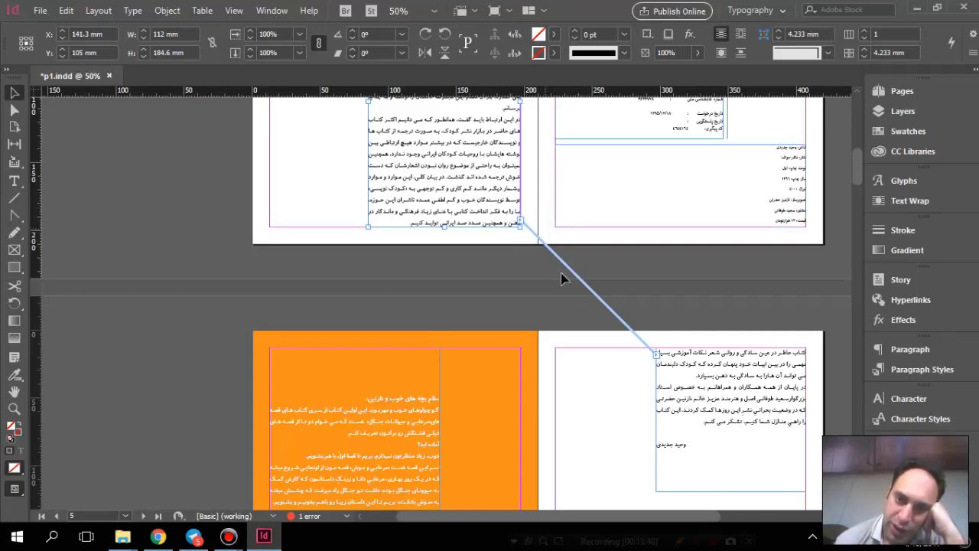
Try moving the two threaded text frames in p1.indd to other places on their spreads, and undo the moves
{"action": "left_click_drag", "start_coordinate": [441, 177], "coordinate": [428, 396]}
{"action": "left_click", "coordinate": [696, 387]}
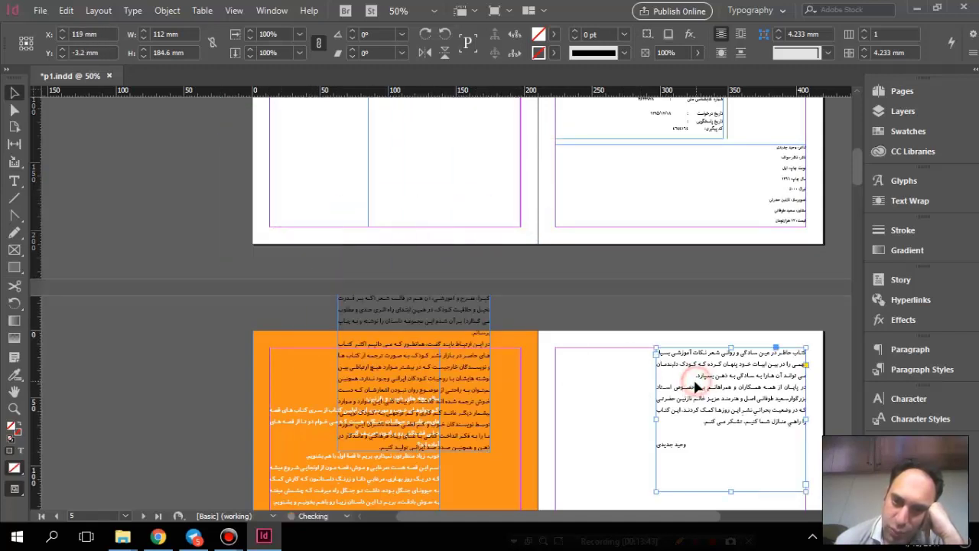
{"action": "left_click_drag", "start_coordinate": [706, 389], "coordinate": [625, 250]}
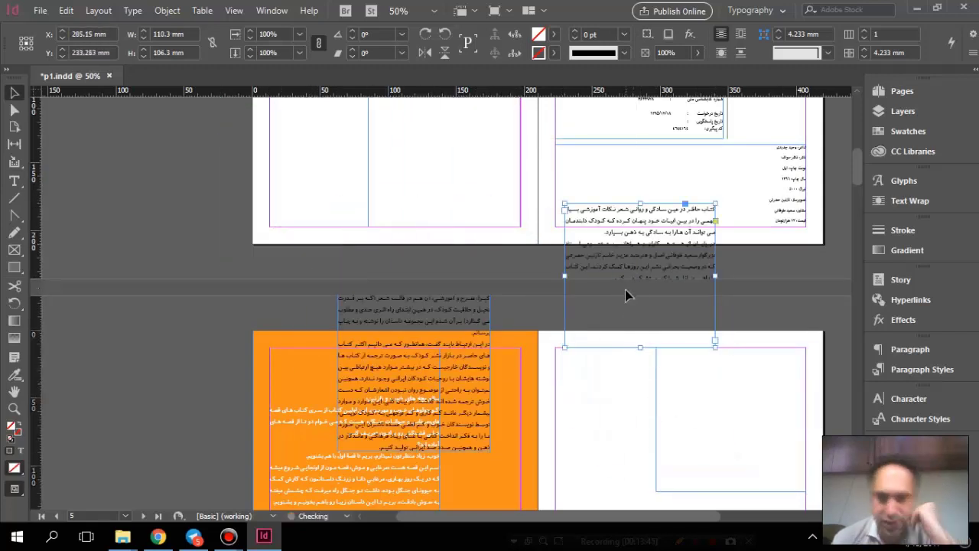
{"action": "key", "text": "ctrl+z"}
{"action": "key", "text": "ctrl+z"}
{"action": "key", "text": "ctrl+z"}
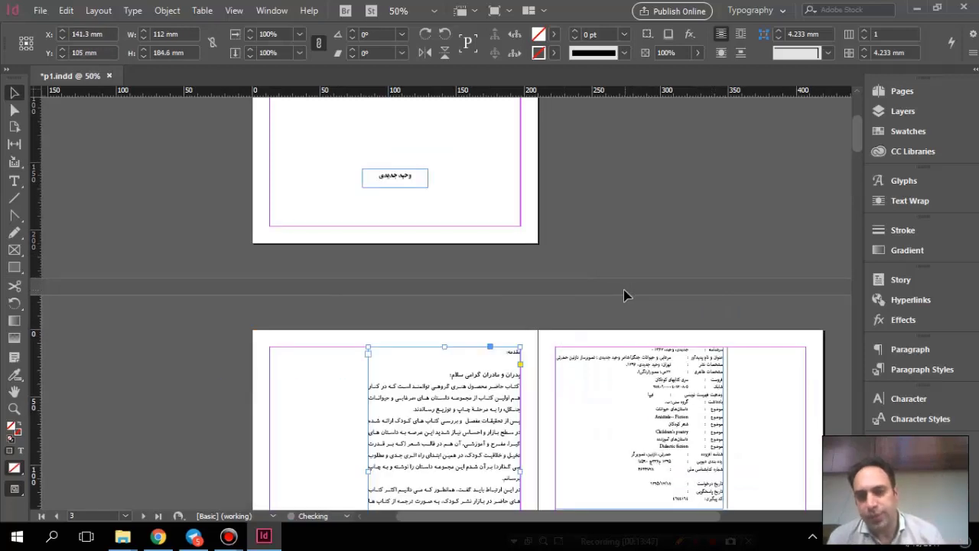
Close p1.indd without saving and reopen it from the recent files
{"action": "left_click", "coordinate": [109, 76]}
{"action": "left_click", "coordinate": [563, 285]}
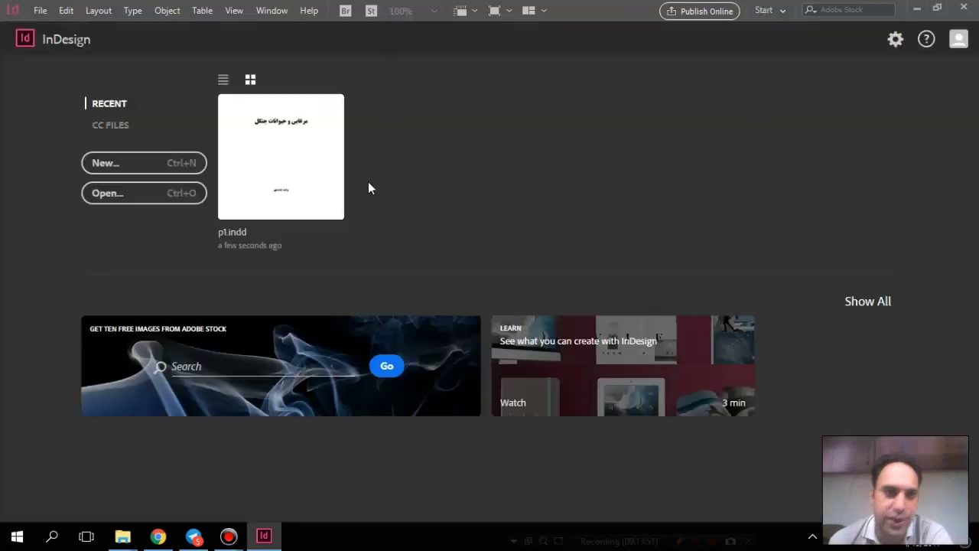
{"action": "left_click", "coordinate": [297, 153]}
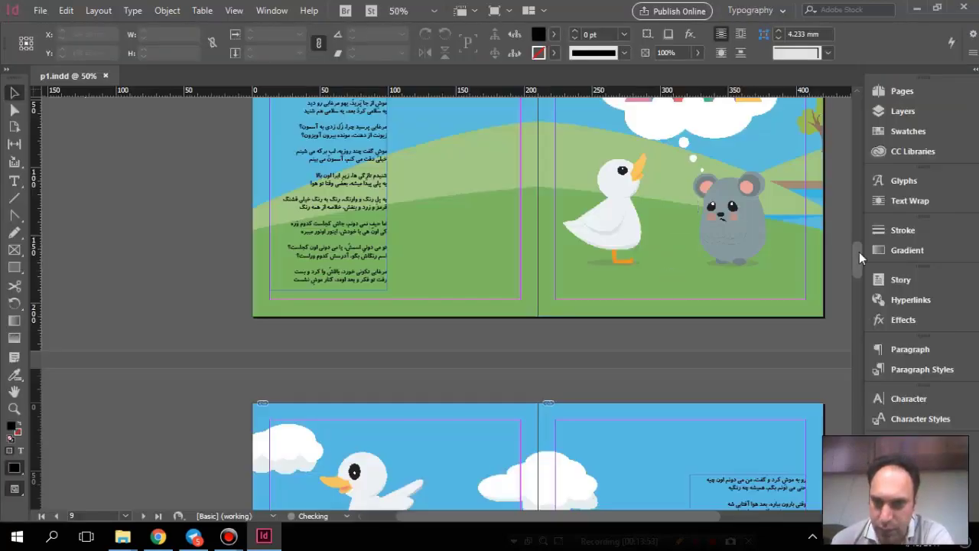
Select the long introduction text frame on page 3 and turn on Show Text Threads
{"action": "left_click_drag", "start_coordinate": [861, 259], "coordinate": [860, 159]}
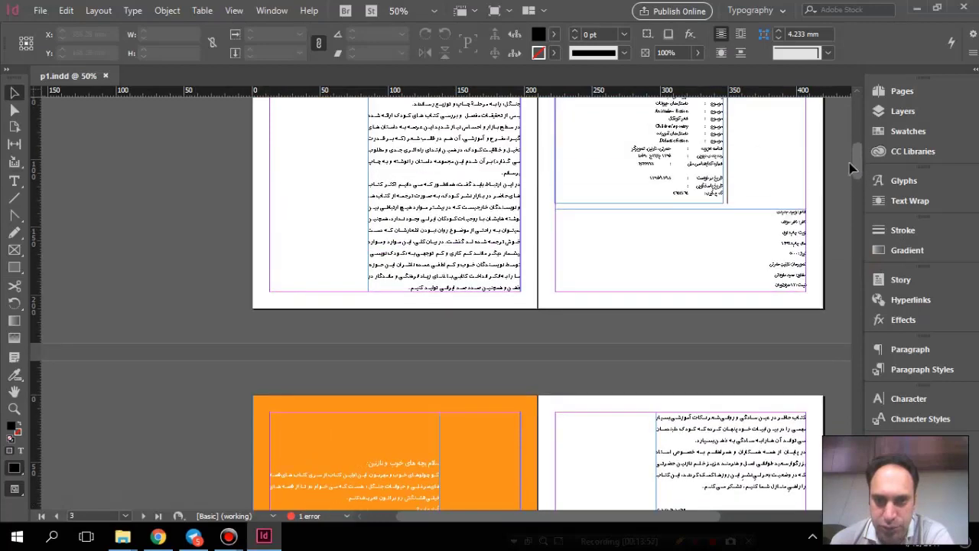
{"action": "left_click", "coordinate": [447, 219]}
{"action": "left_click", "coordinate": [237, 10]}
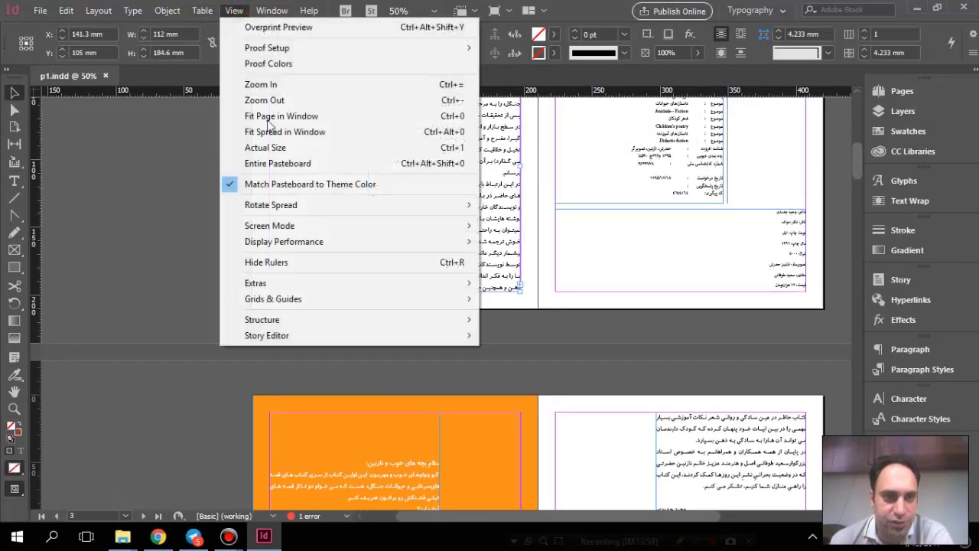
{"action": "mouse_move", "coordinate": [329, 284]}
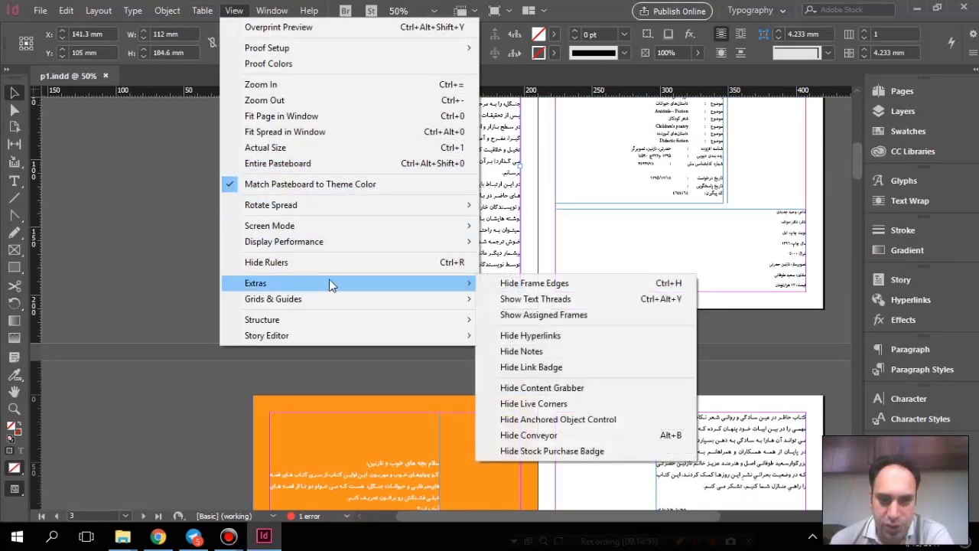
{"action": "left_click", "coordinate": [566, 299]}
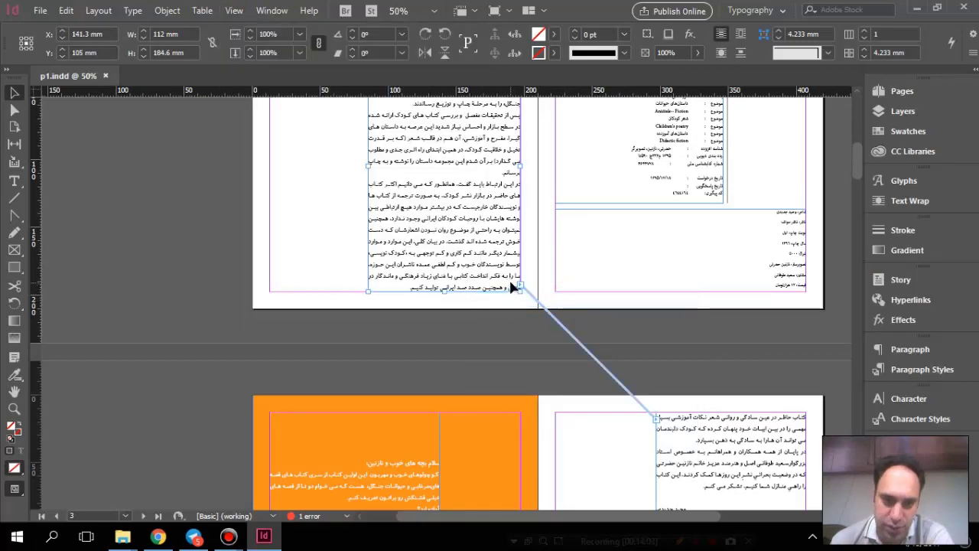
Move the poem text frame on the blue duck-and-mouse spread up and left to about X 321 mm, Y 84 mm
{"action": "left_click_drag", "start_coordinate": [854, 159], "coordinate": [856, 289]}
{"action": "left_click", "coordinate": [788, 376]}
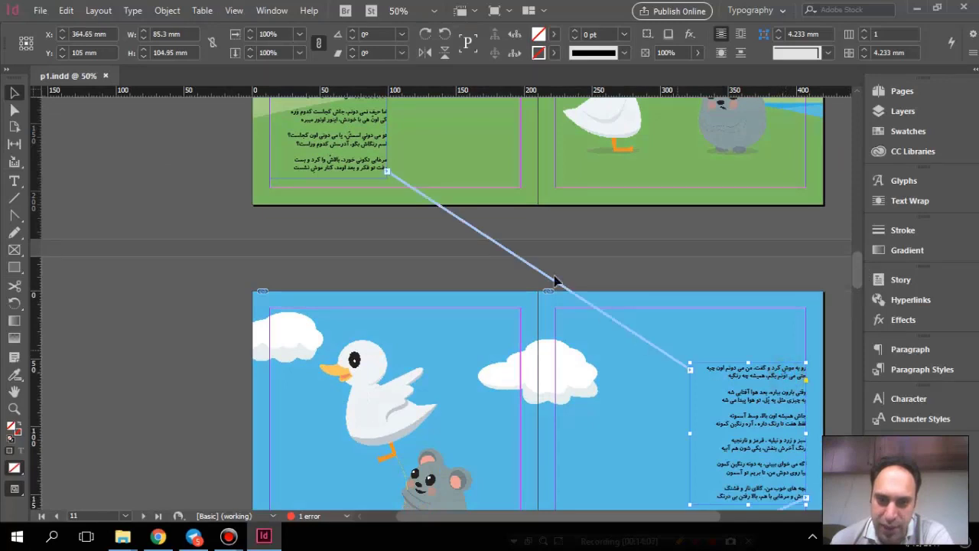
{"action": "left_click", "coordinate": [674, 402]}
{"action": "left_click_drag", "start_coordinate": [750, 405], "coordinate": [697, 385]}
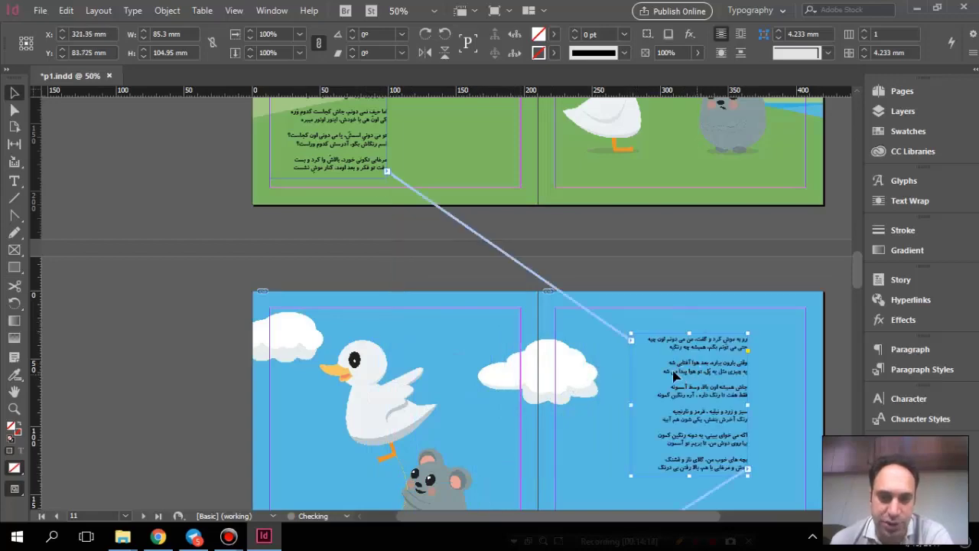
Open the Scripts panel for working on the book's threaded text frames
{"action": "left_click_drag", "start_coordinate": [857, 271], "coordinate": [849, 335]}
{"action": "key", "text": "ctrl+minus"}
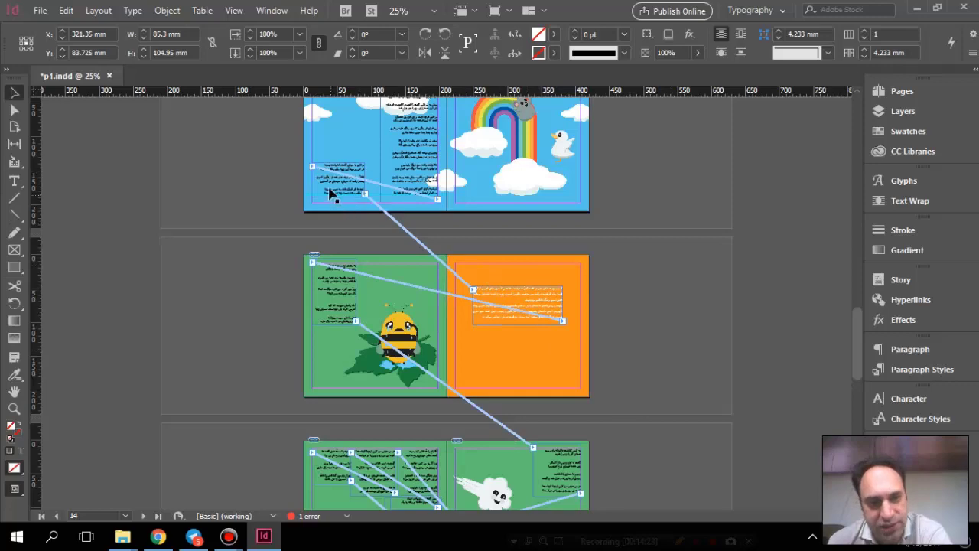
{"action": "left_click", "coordinate": [237, 12]}
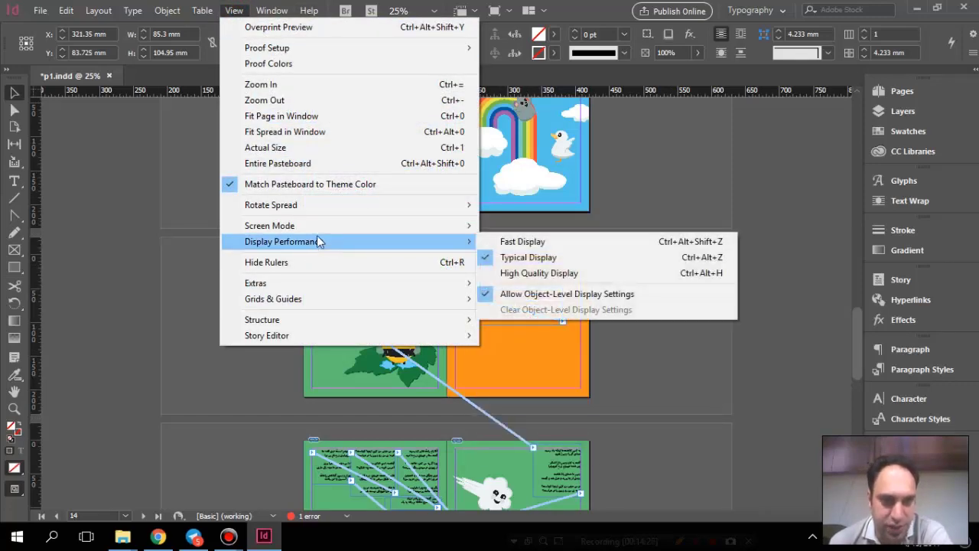
{"action": "mouse_move", "coordinate": [322, 287]}
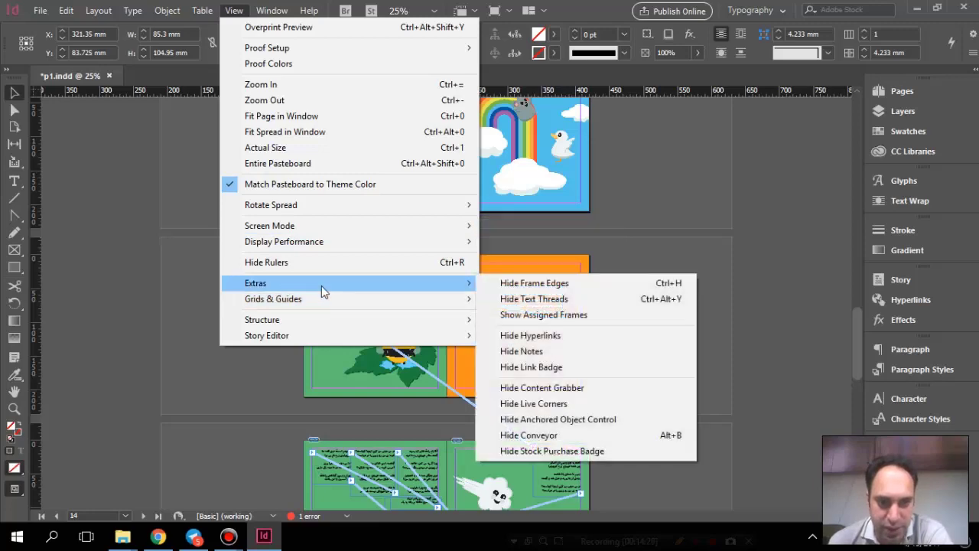
{"action": "mouse_move", "coordinate": [271, 10]}
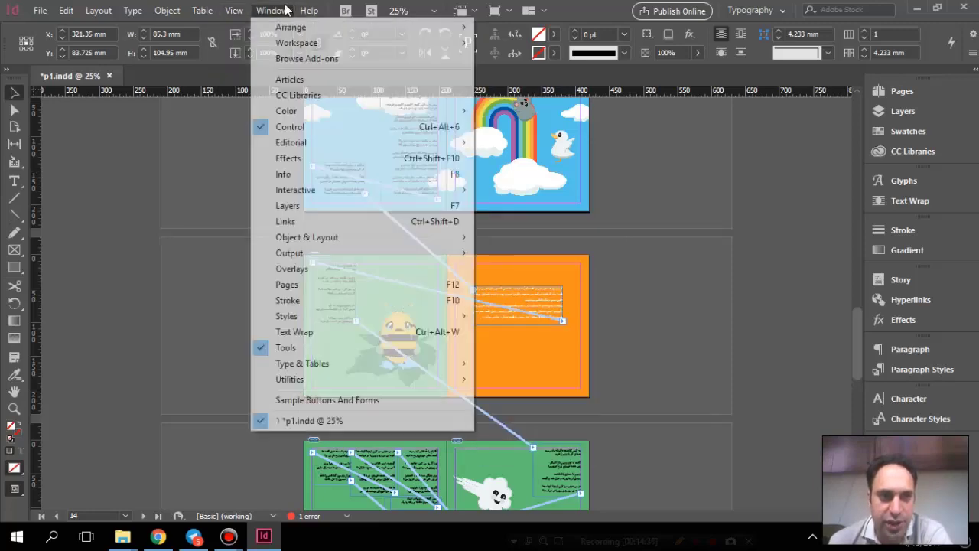
{"action": "mouse_move", "coordinate": [343, 382]}
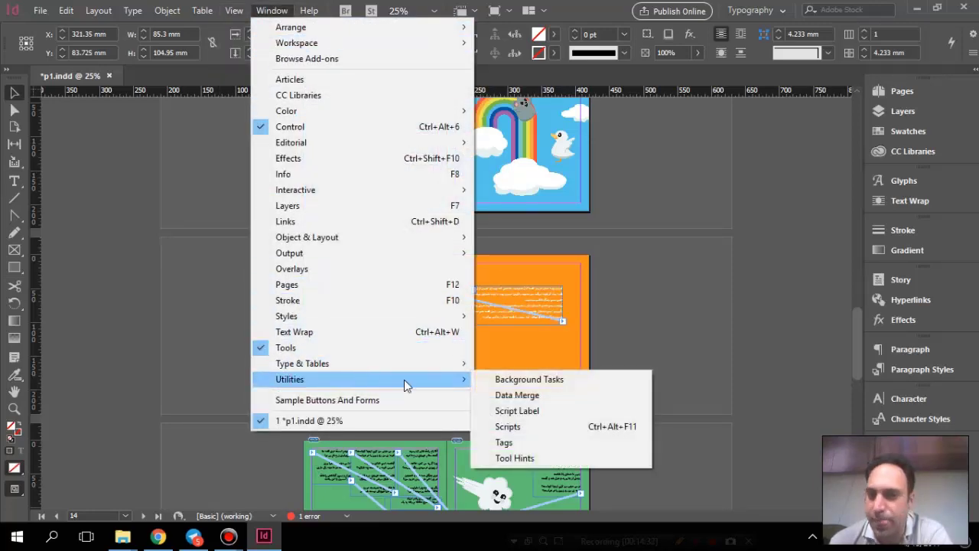
{"action": "left_click", "coordinate": [531, 427]}
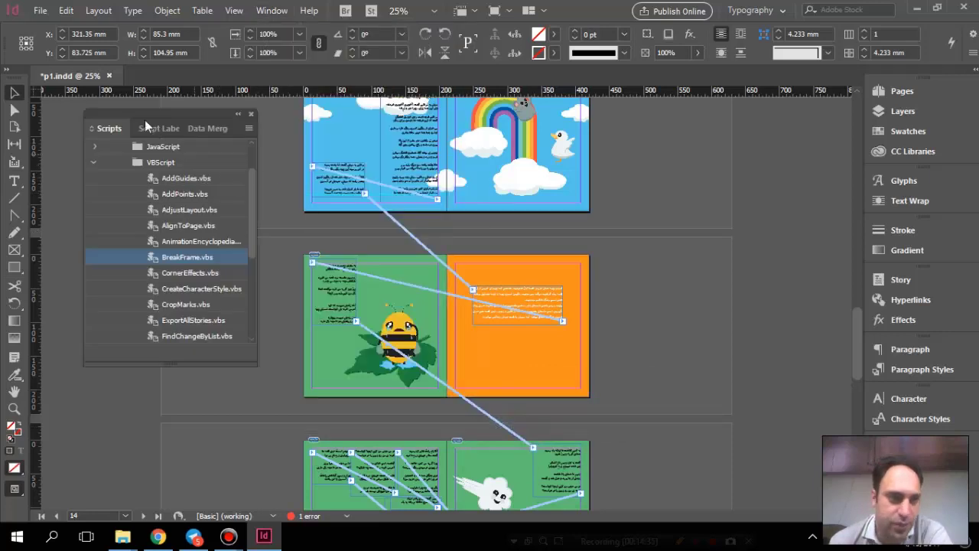
Run the BreakFrame.vbs script from the VBScript samples on the selected text frame on the orange page
{"action": "left_click", "coordinate": [93, 163]}
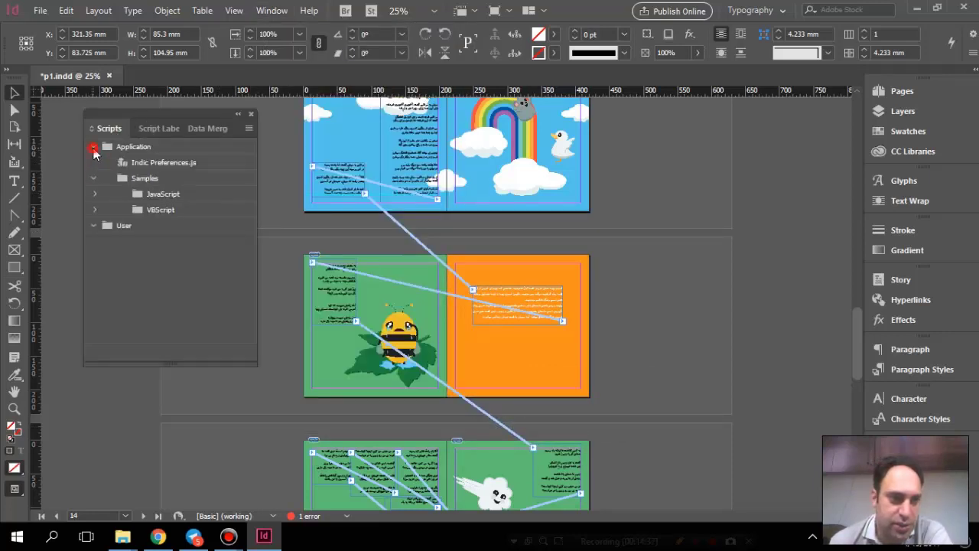
{"action": "left_click", "coordinate": [93, 147]}
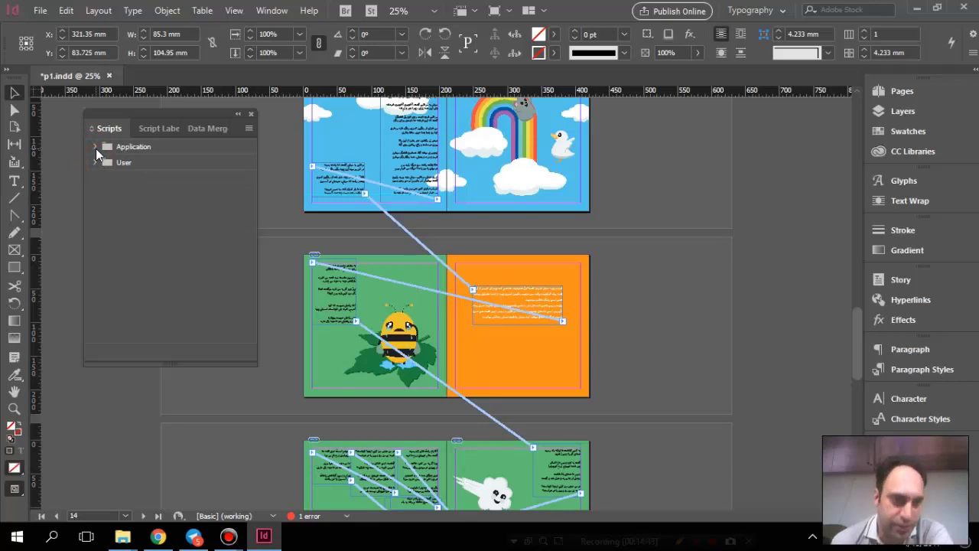
{"action": "left_click", "coordinate": [94, 147]}
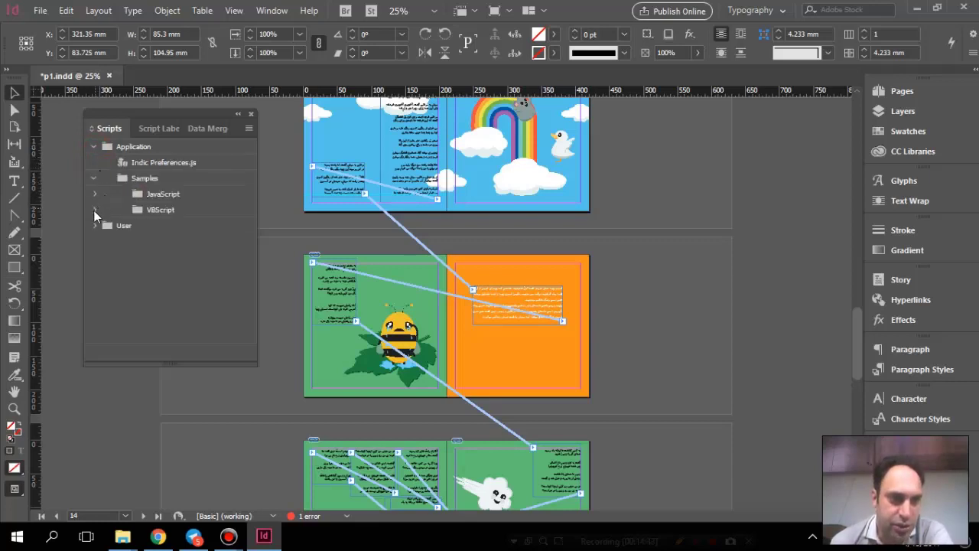
{"action": "left_click", "coordinate": [94, 213]}
{"action": "left_click", "coordinate": [192, 225]}
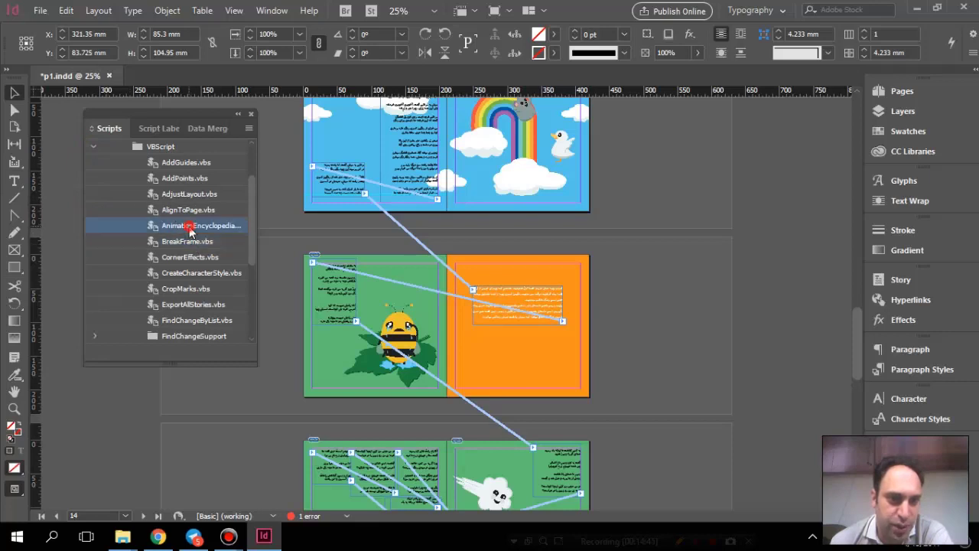
{"action": "left_click", "coordinate": [190, 241]}
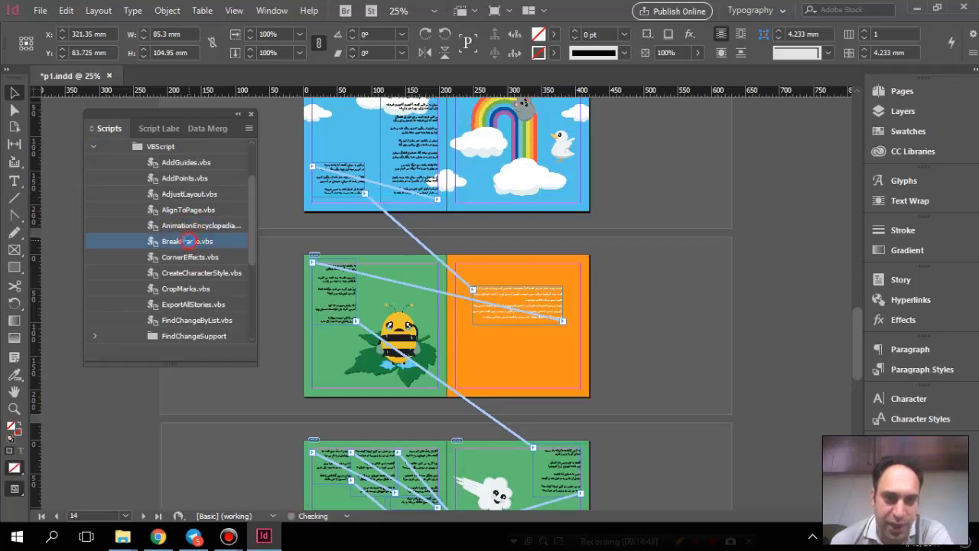
{"action": "double_click", "coordinate": [188, 241]}
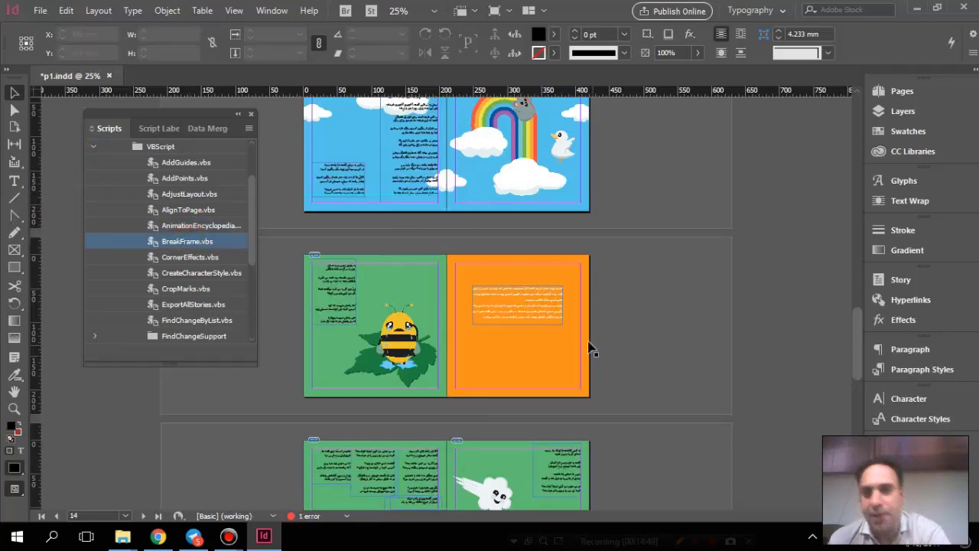
Run BreakFrame.vbs again on the orange page's text frame, and select the text frame on the facing green page
{"action": "left_click", "coordinate": [525, 303]}
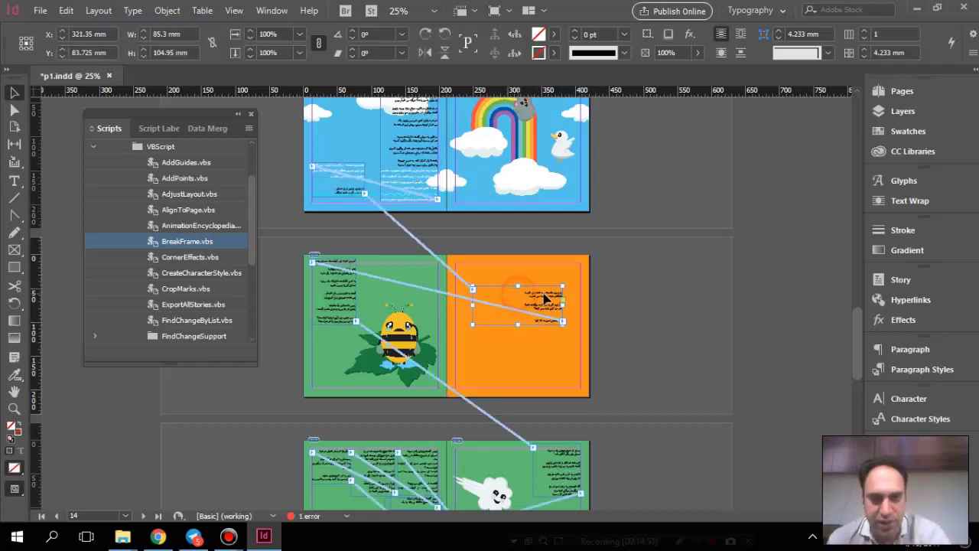
{"action": "double_click", "coordinate": [182, 243]}
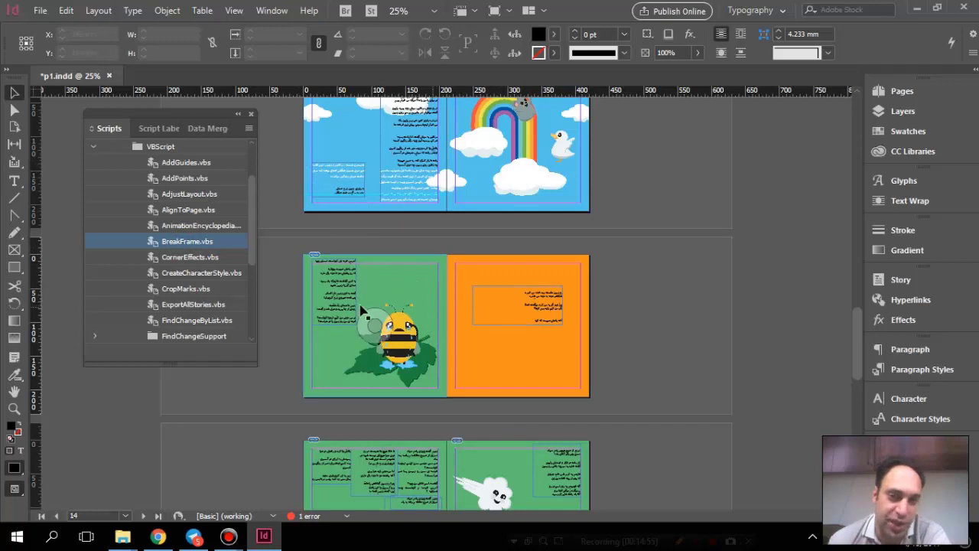
{"action": "left_click", "coordinate": [330, 291]}
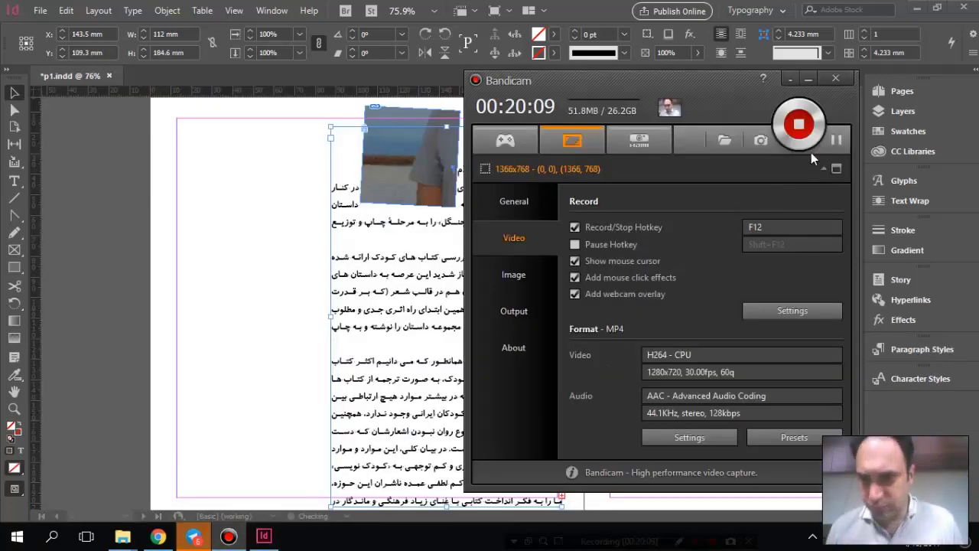
{"action": "key", "text": "Delete"}
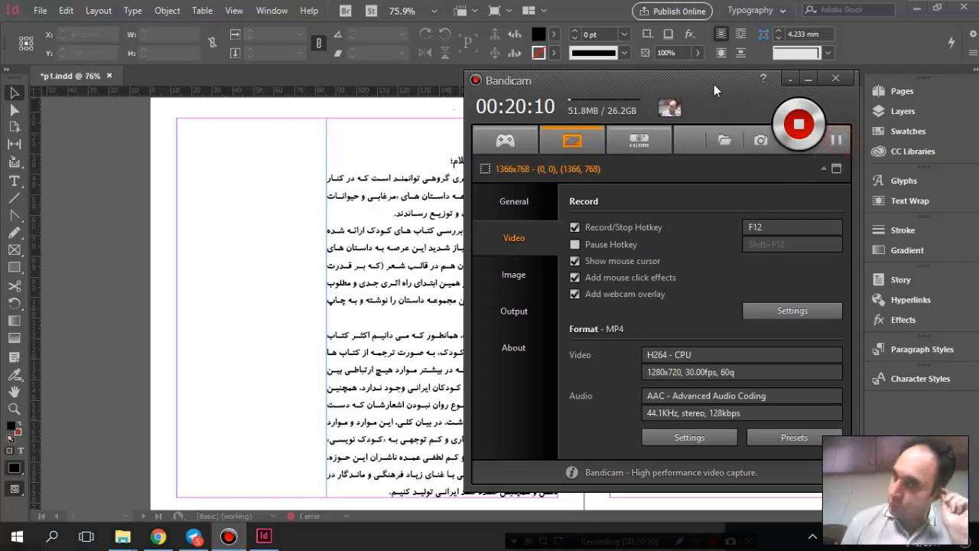
{"action": "left_click", "coordinate": [583, 15]}
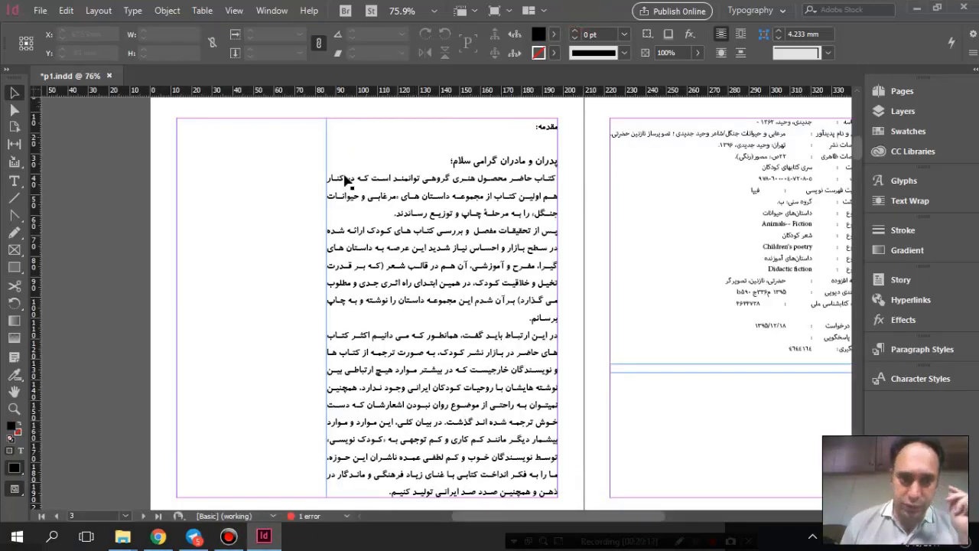
Draw an empty rectangle frame about 55.5 by 48 mm beside the introduction text on page 3
{"action": "left_click", "coordinate": [13, 249]}
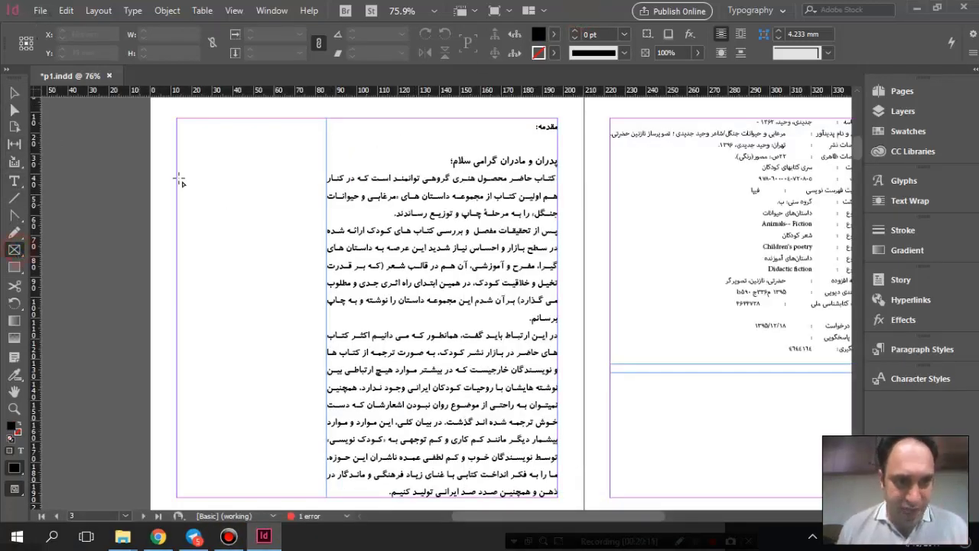
{"action": "left_click_drag", "start_coordinate": [195, 159], "coordinate": [311, 258]}
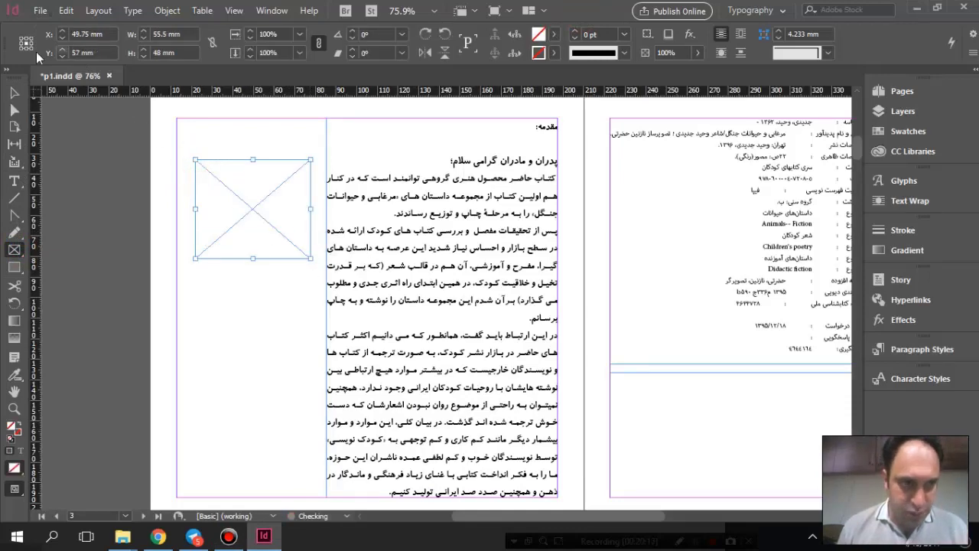
{"action": "left_click", "coordinate": [16, 92]}
Place the seaside photo from the my photos folder into the frame and anchor it to the introduction text
{"action": "left_click", "coordinate": [38, 11]}
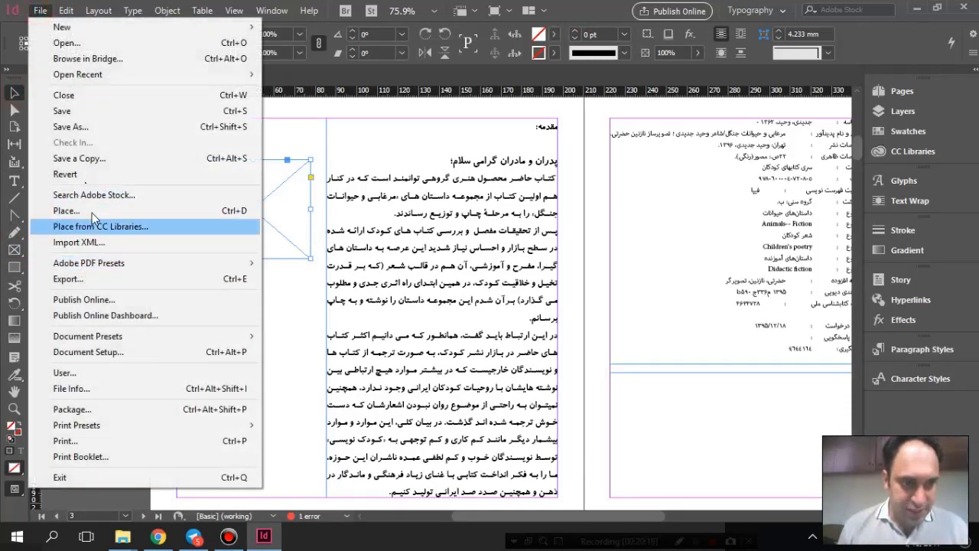
{"action": "left_click", "coordinate": [88, 211]}
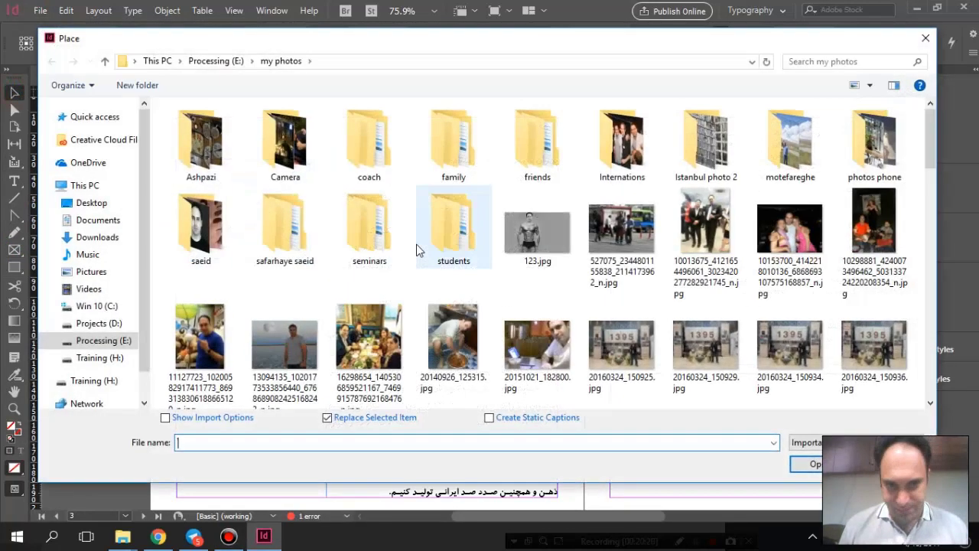
{"action": "double_click", "coordinate": [299, 343]}
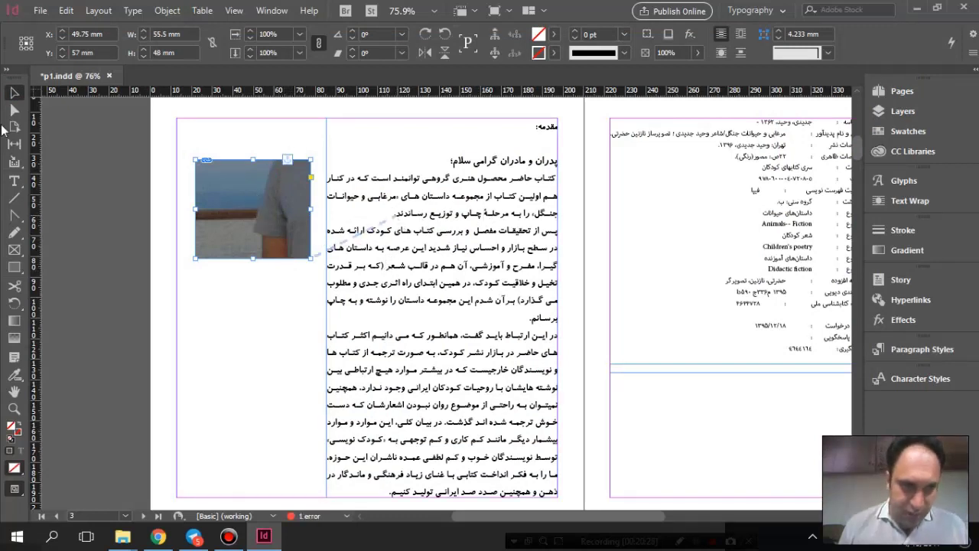
Move the anchored photo to about X 50 mm, Y 48 mm beside the introduction text, keeping text threads shown
{"action": "left_click_drag", "start_coordinate": [256, 201], "coordinate": [174, 250]}
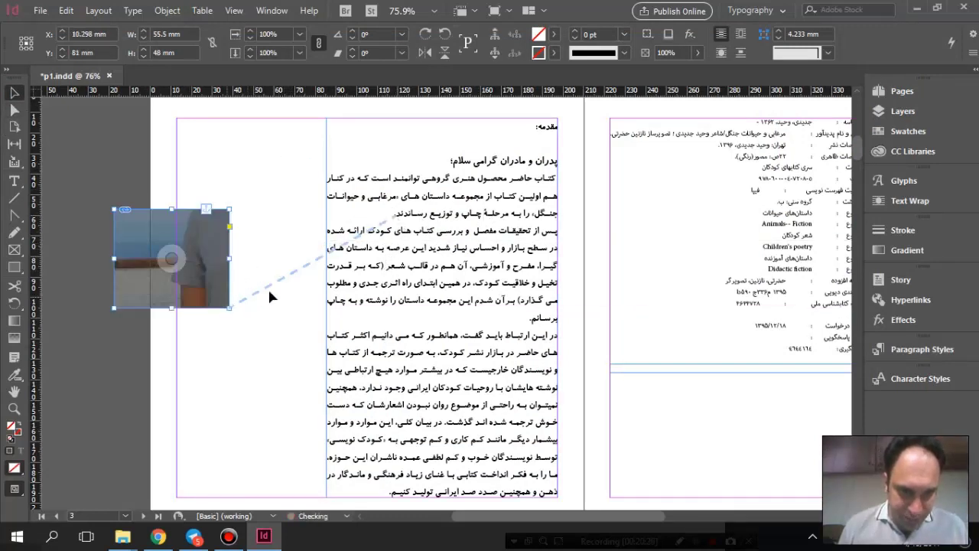
{"action": "left_click", "coordinate": [241, 14]}
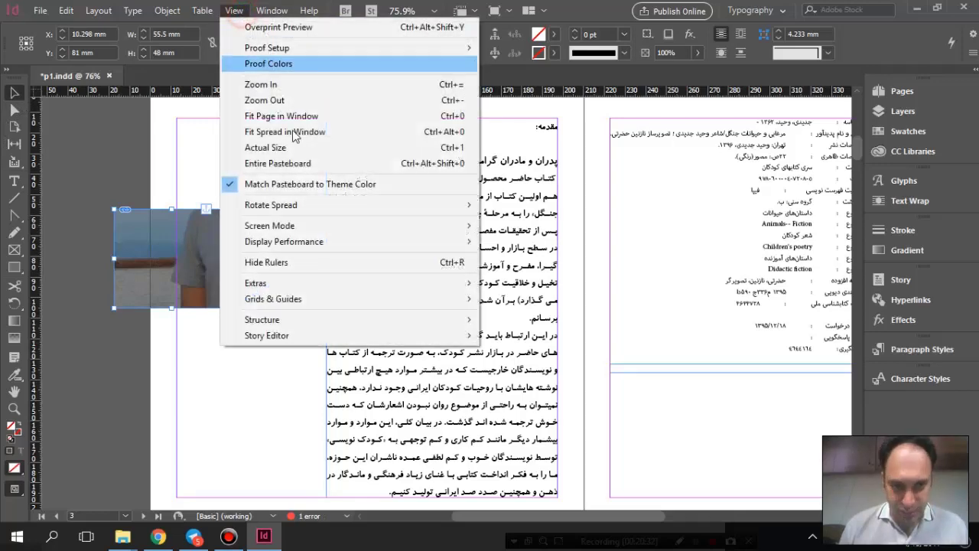
{"action": "mouse_move", "coordinate": [326, 283]}
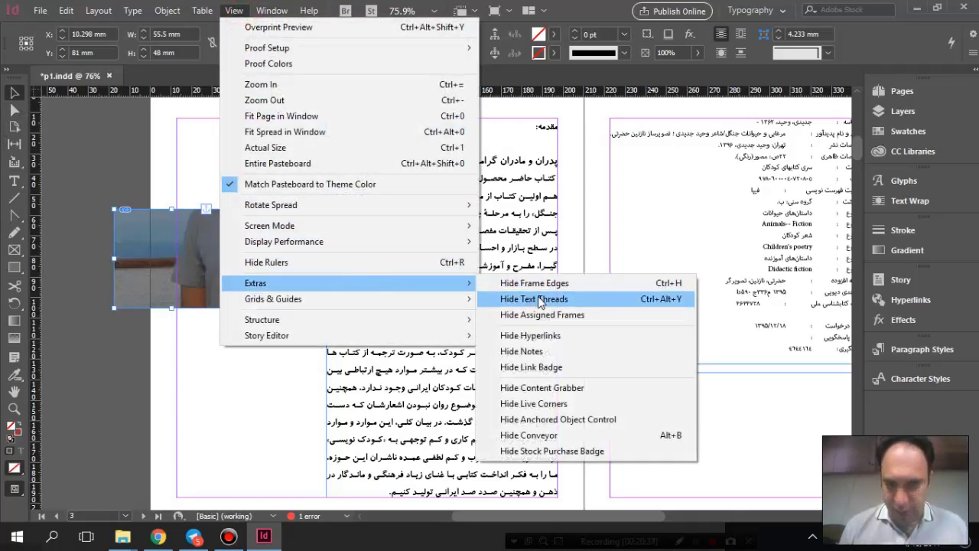
{"action": "left_click", "coordinate": [540, 299]}
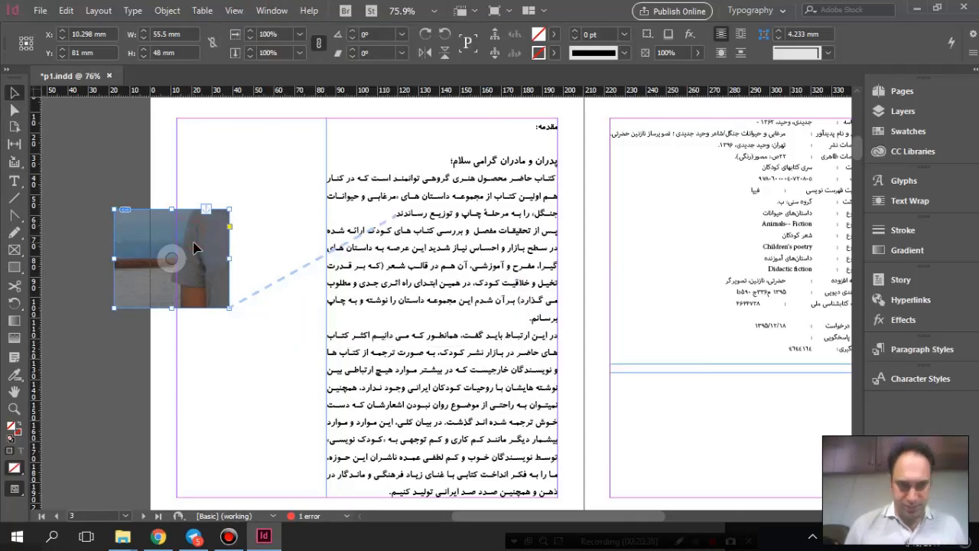
{"action": "left_click_drag", "start_coordinate": [280, 197], "coordinate": [297, 158]}
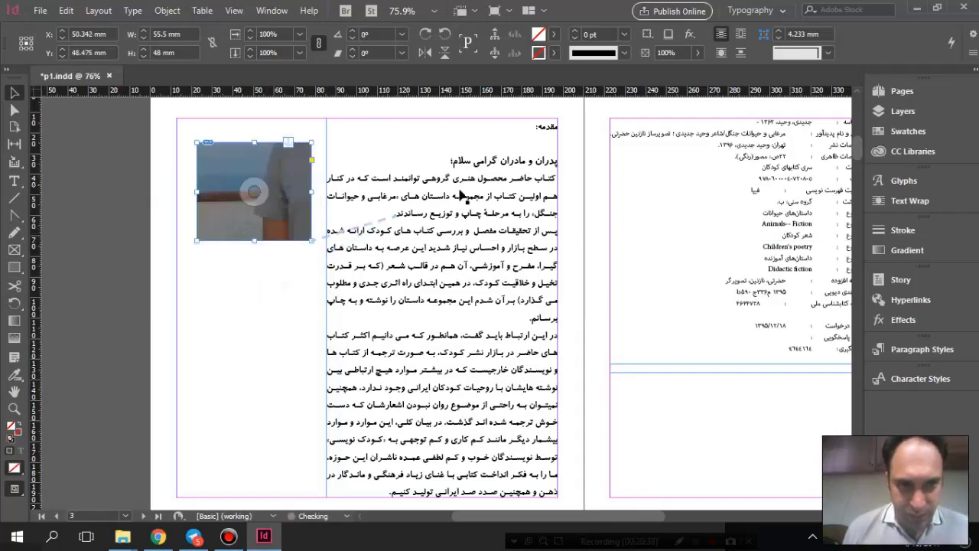
Move the introduction text frame down and back to its guides to check that the anchored photo follows
{"action": "left_click_drag", "start_coordinate": [464, 197], "coordinate": [399, 351]}
{"action": "left_click_drag", "start_coordinate": [440, 304], "coordinate": [470, 238]}
Review the photo's Anchored Object Options without changing them, and reselect the introduction text frame
{"action": "left_click", "coordinate": [241, 168]}
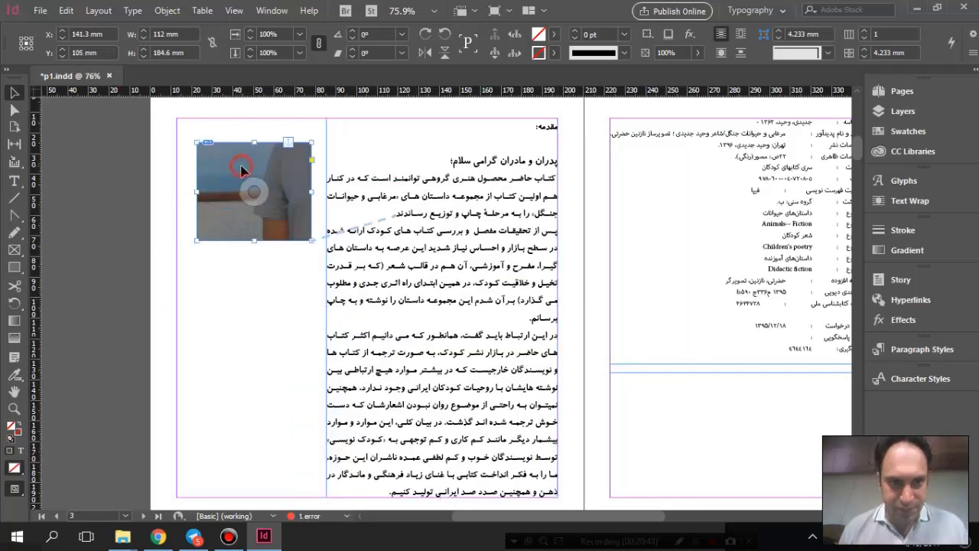
{"action": "left_click", "coordinate": [287, 144], "text": "alt"}
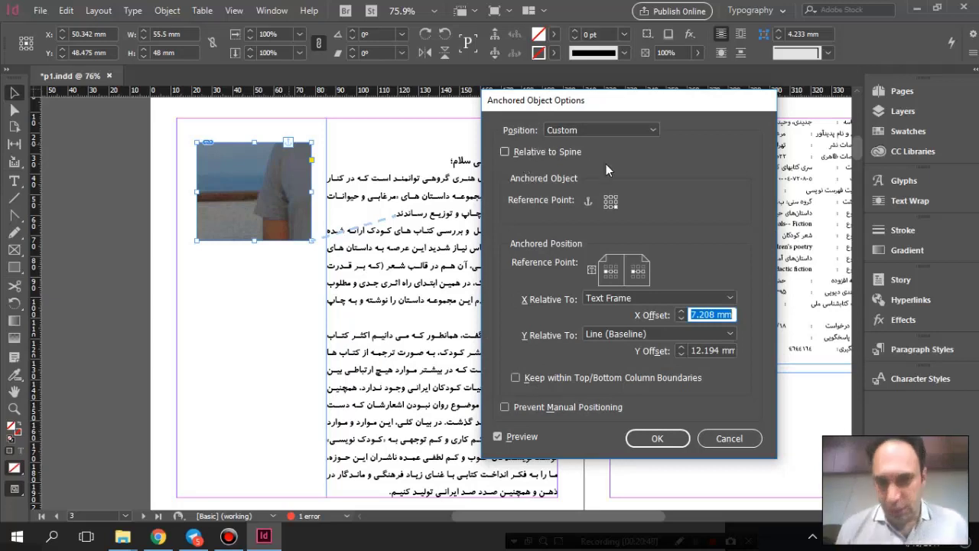
{"action": "left_click_drag", "start_coordinate": [652, 109], "coordinate": [503, 129]}
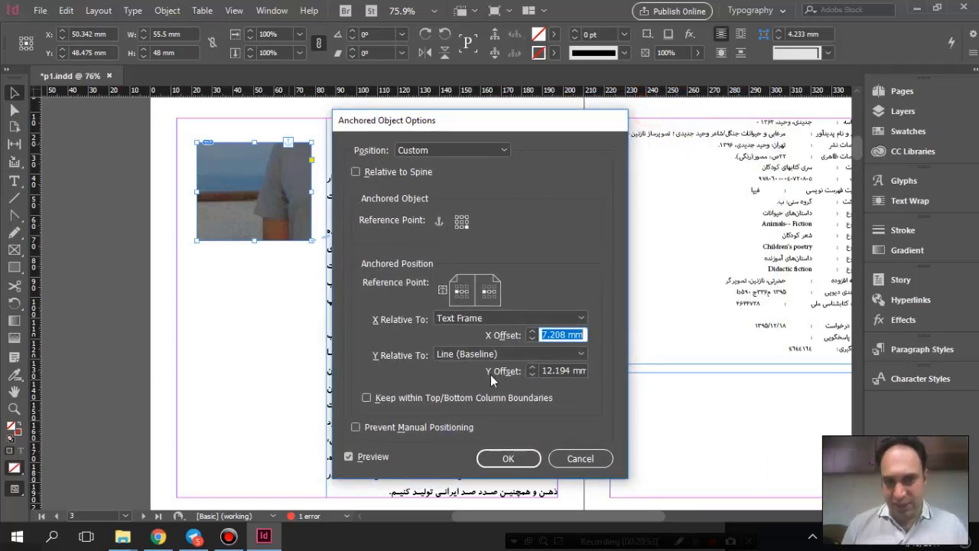
{"action": "left_click", "coordinate": [586, 458]}
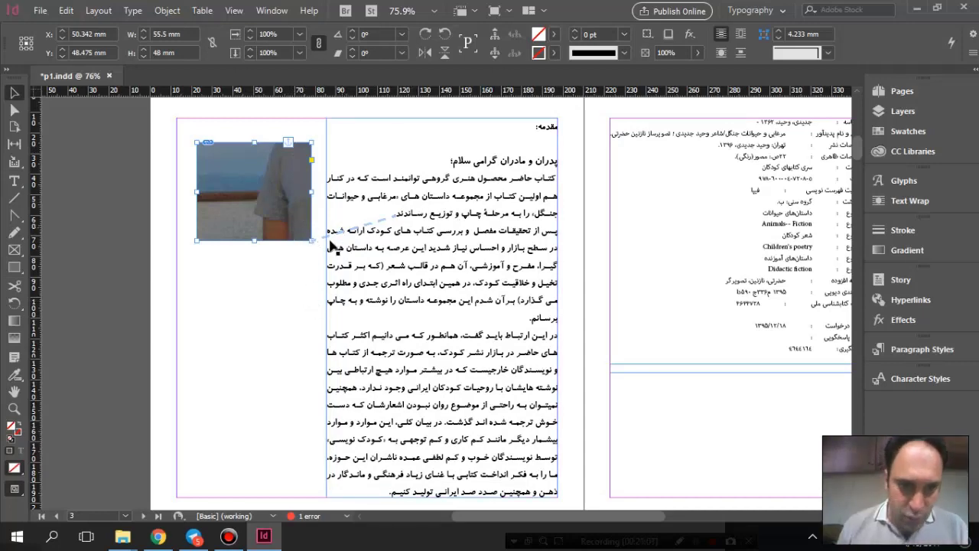
{"action": "mouse_move", "coordinate": [462, 160]}
{"action": "left_mouse_down"}
{"action": "mouse_move", "coordinate": [459, 253]}
{"action": "mouse_move", "coordinate": [462, 153]}
{"action": "left_mouse_up"}
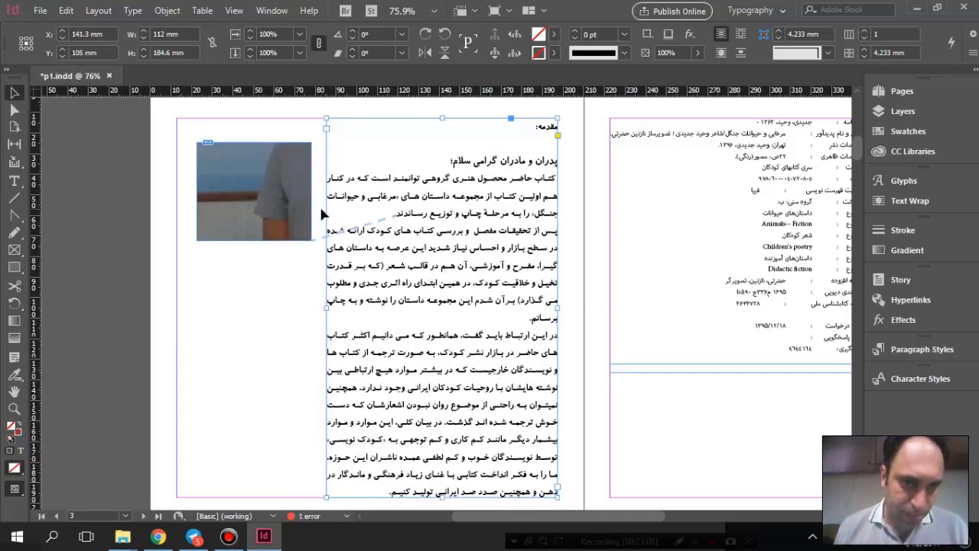
Switch to File Explorer and browse from Adobe\InDesign to Version 12.0\en_US\Scripts\Scripts Panel, where ReleaseAnyAnchor.jsx is stored
{"action": "mouse_move", "coordinate": [126, 536]}
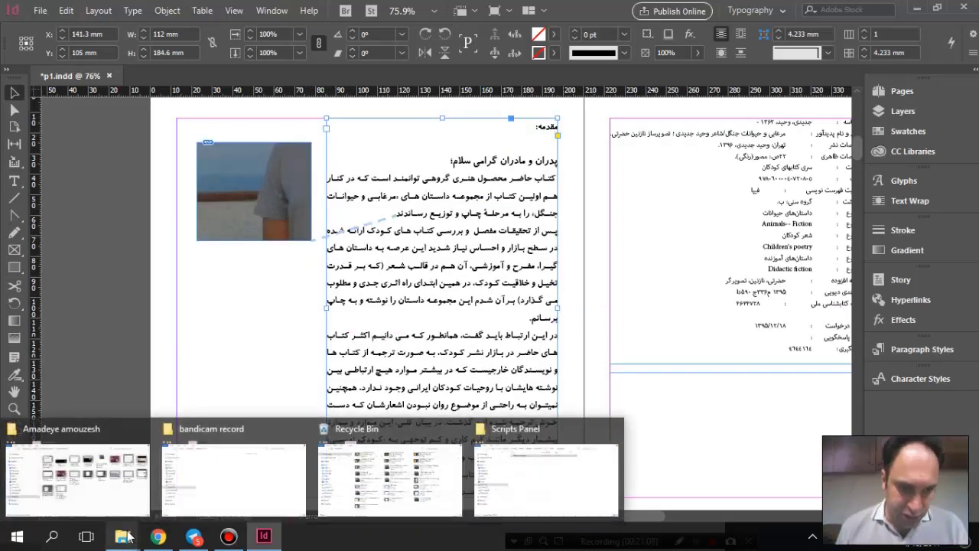
{"action": "left_click", "coordinate": [513, 461]}
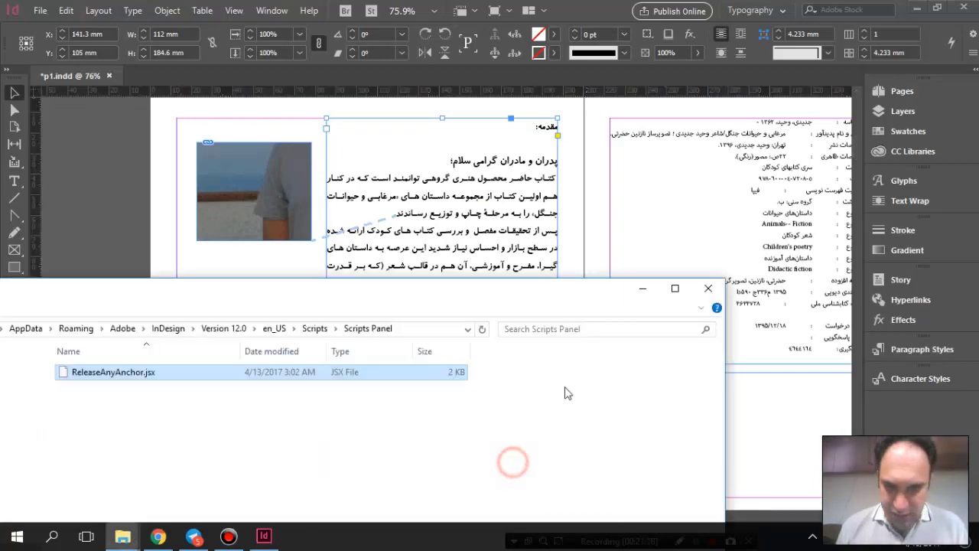
{"action": "left_click_drag", "start_coordinate": [477, 299], "coordinate": [624, 57]}
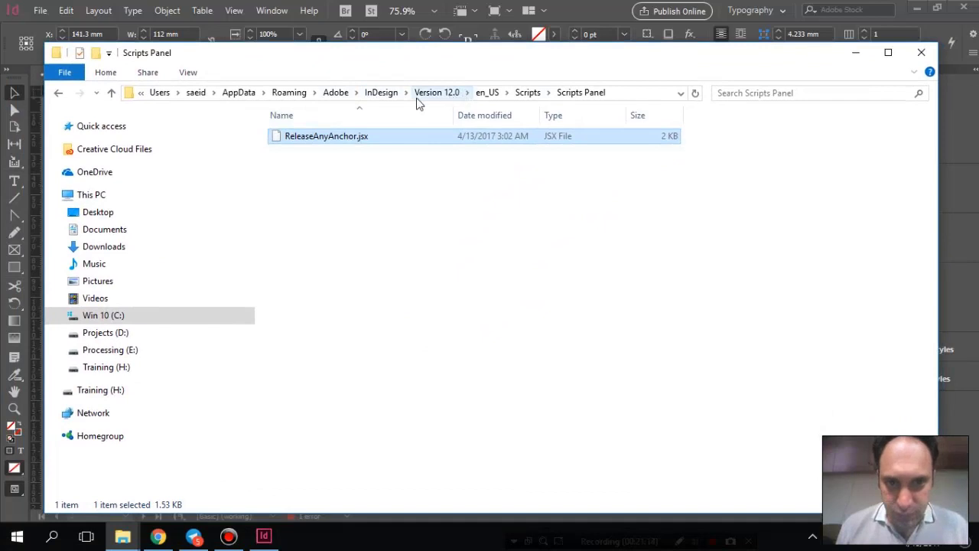
{"action": "left_click", "coordinate": [387, 94]}
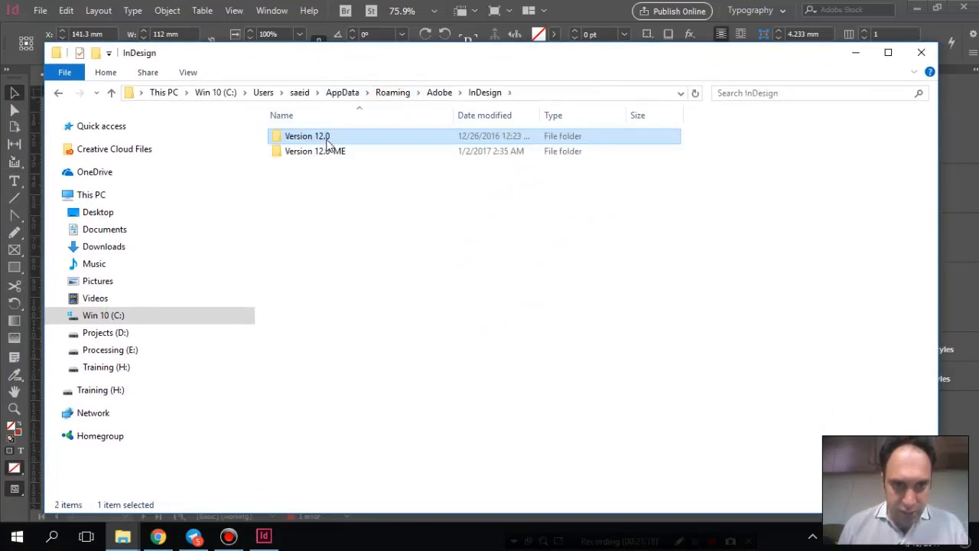
{"action": "double_click", "coordinate": [327, 144]}
{"action": "double_click", "coordinate": [325, 140]}
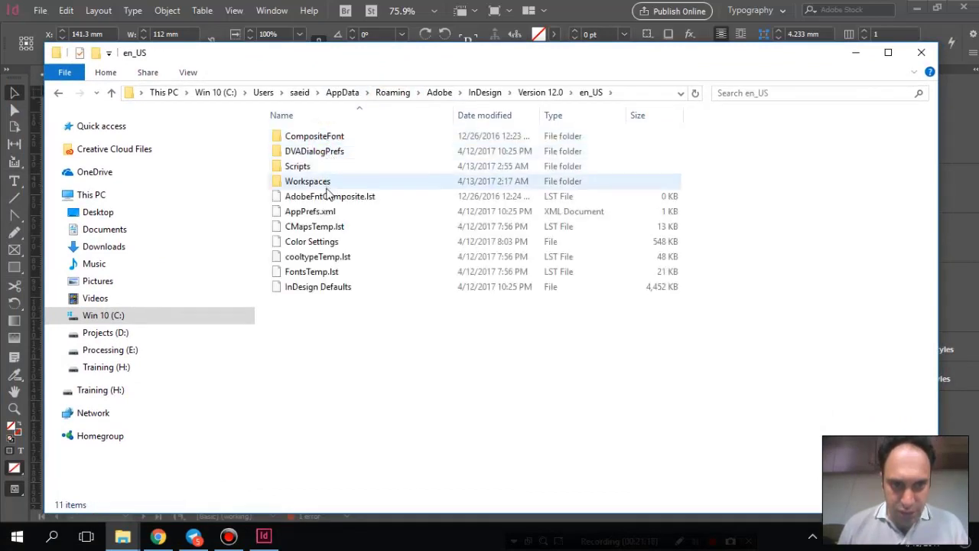
{"action": "double_click", "coordinate": [319, 166]}
{"action": "double_click", "coordinate": [319, 136]}
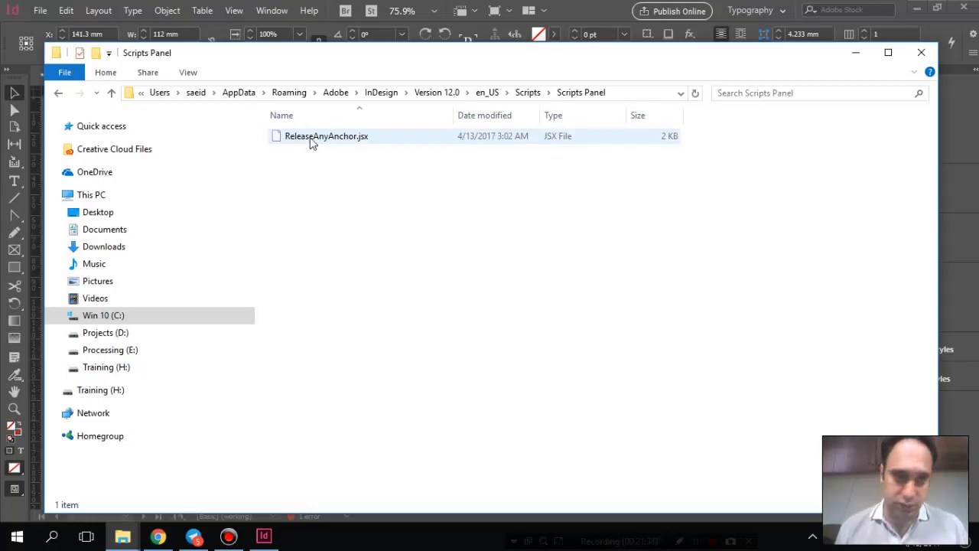
Return to InDesign and open the Scripts panel with the user script ReleaseAnyAnchor.jsx in view
{"action": "left_click", "coordinate": [264, 10]}
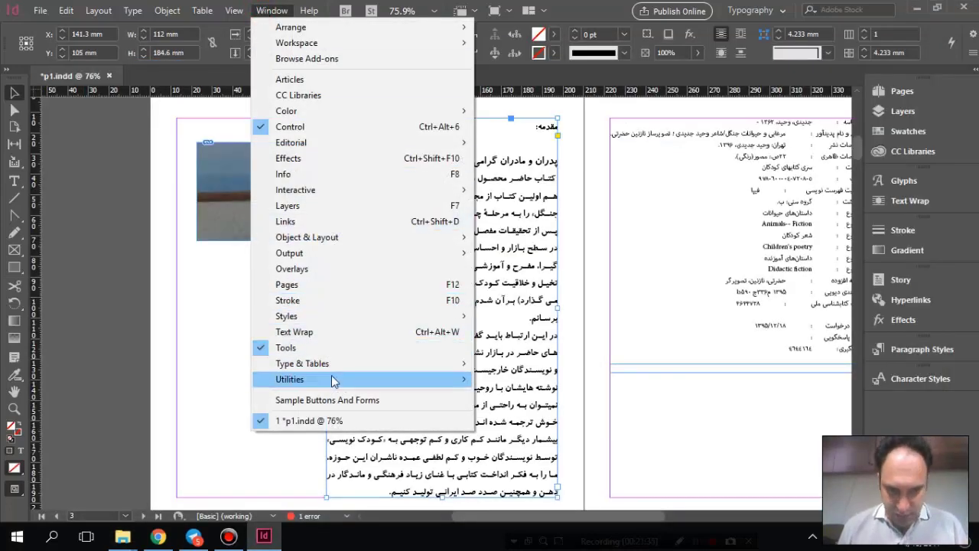
{"action": "mouse_move", "coordinate": [331, 375]}
{"action": "left_click", "coordinate": [511, 424]}
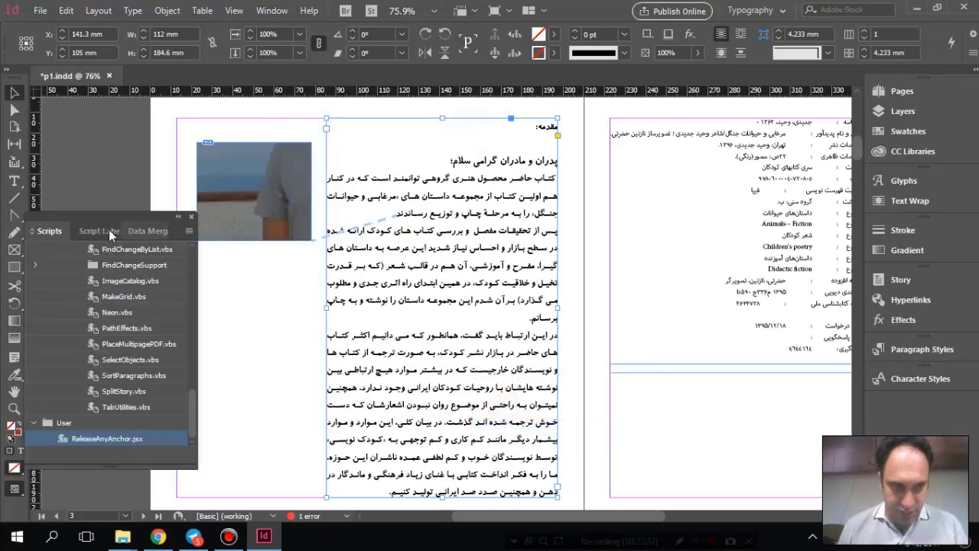
{"action": "left_click_drag", "start_coordinate": [103, 229], "coordinate": [121, 130]}
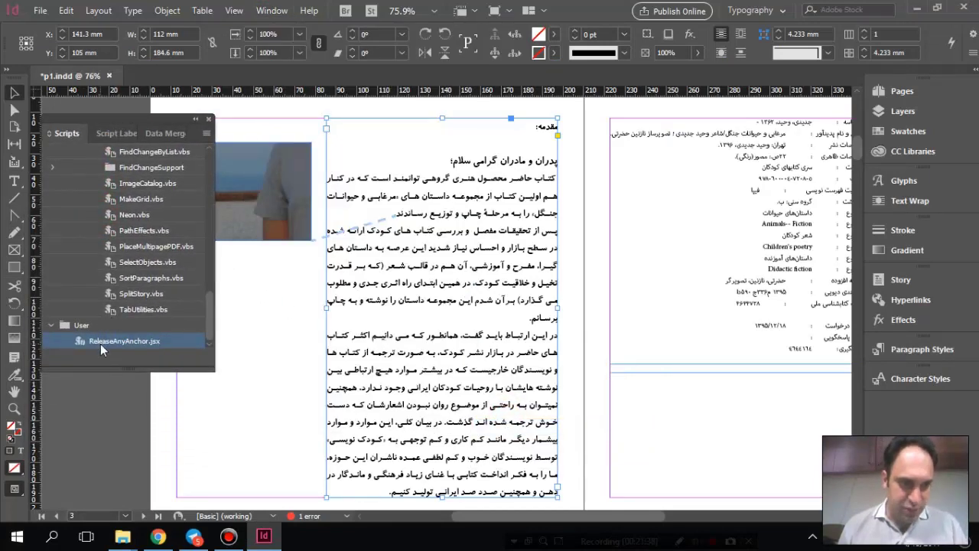
Select the anchored photo's frame and run ReleaseAnyAnchor.jsx to release it from the introduction text
{"action": "left_click", "coordinate": [254, 191]}
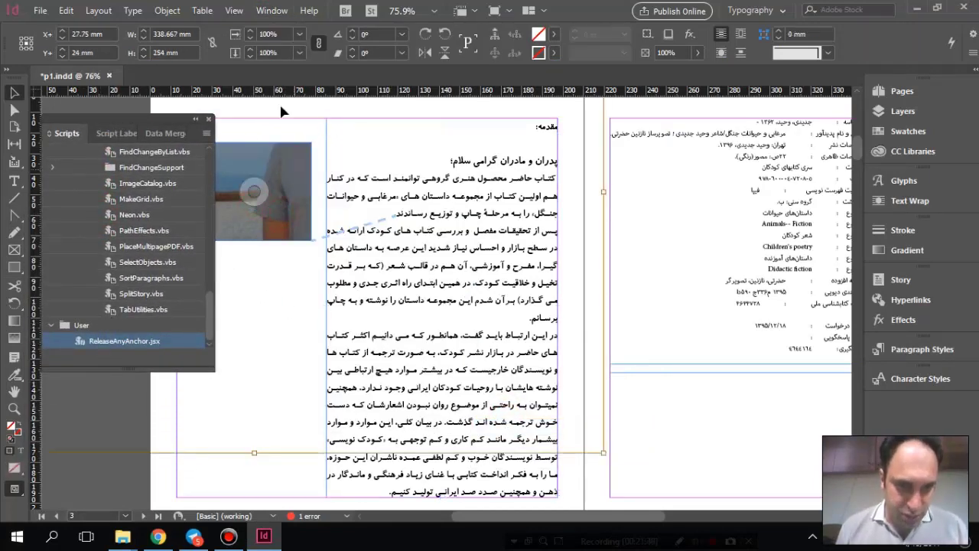
{"action": "left_click", "coordinate": [129, 108]}
{"action": "left_click", "coordinate": [279, 161]}
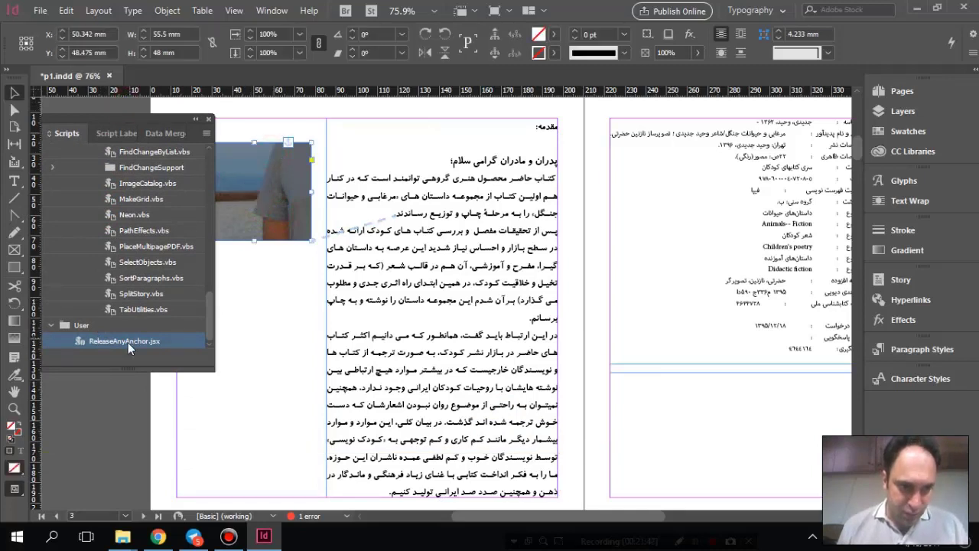
Move the released photo to about X 53 mm, Y 39 mm and the introduction text frame to about X 143 mm, Y 107 mm
{"action": "mouse_move", "coordinate": [266, 161]}
{"action": "left_mouse_down"}
{"action": "mouse_move", "coordinate": [274, 247]}
{"action": "mouse_move", "coordinate": [269, 142]}
{"action": "left_mouse_up"}
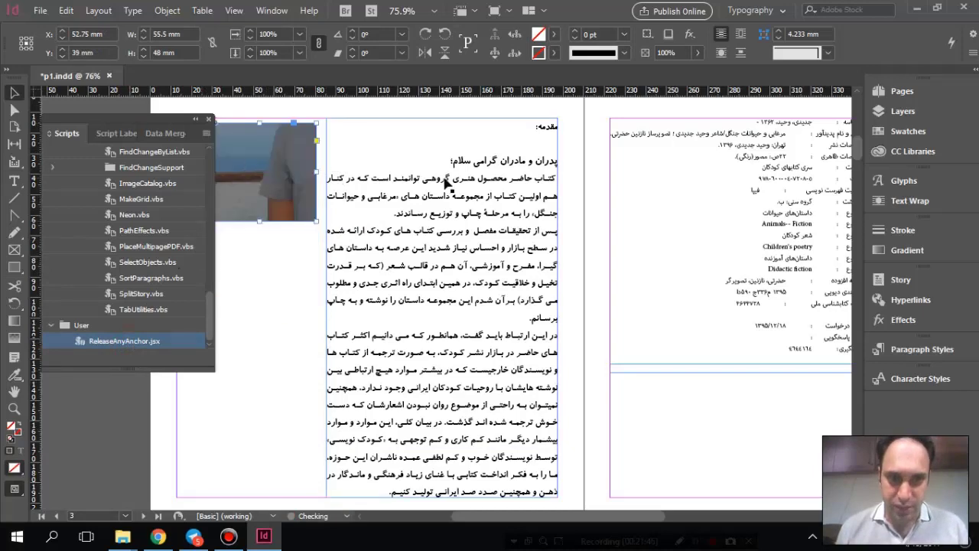
{"action": "mouse_move", "coordinate": [446, 183]}
{"action": "left_mouse_down"}
{"action": "mouse_move", "coordinate": [497, 230]}
{"action": "mouse_move", "coordinate": [478, 229]}
{"action": "mouse_move", "coordinate": [449, 188]}
{"action": "left_mouse_up"}
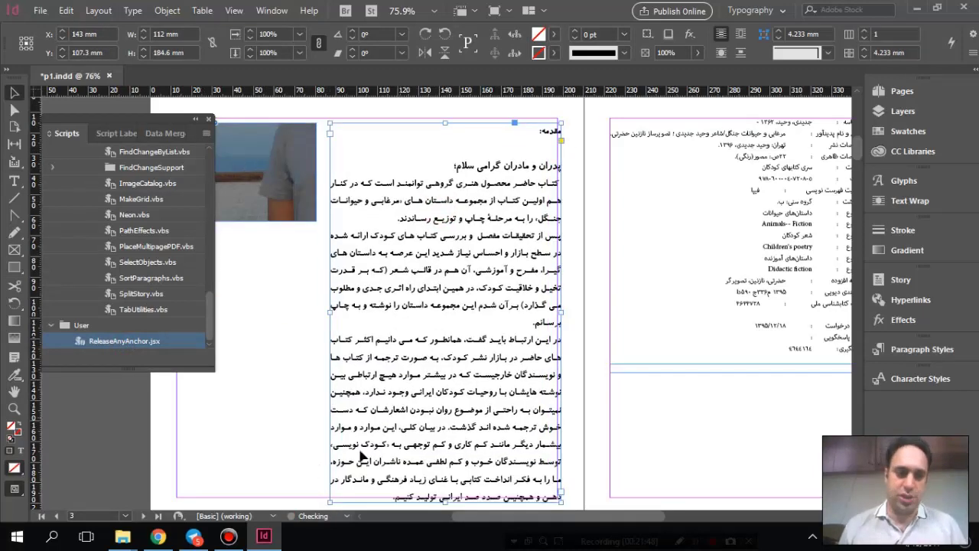
{"action": "left_click", "coordinate": [229, 536]}
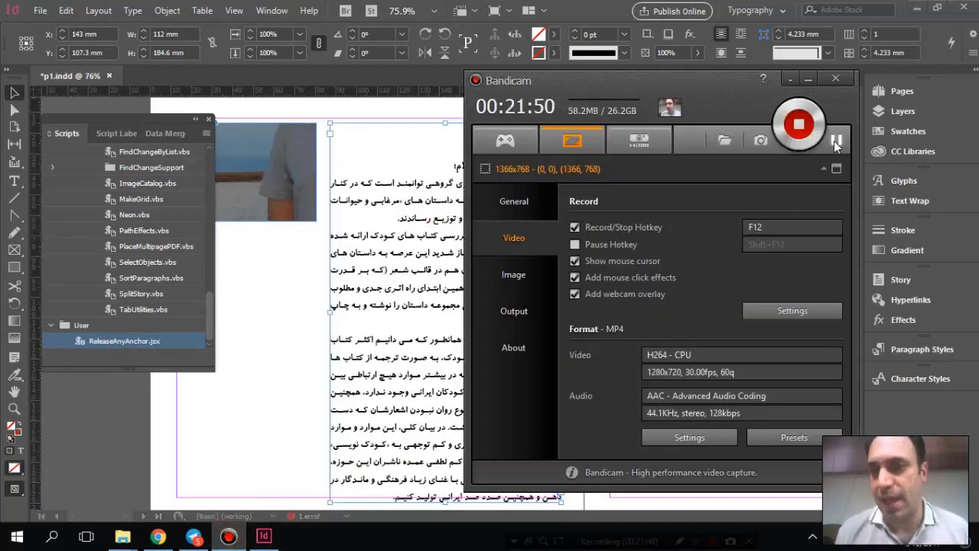